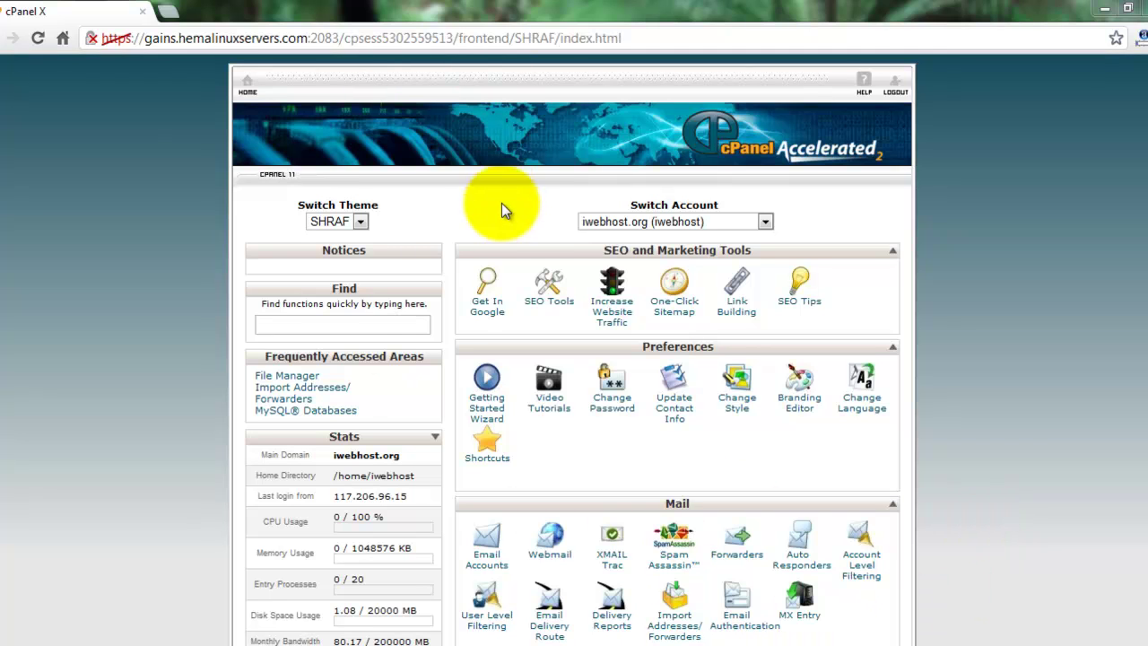
Open a new browser tab and copy the saved mybb_1608.zip NKUpload link from Notepad.
{"action": "left_click", "coordinate": [170, 16]}
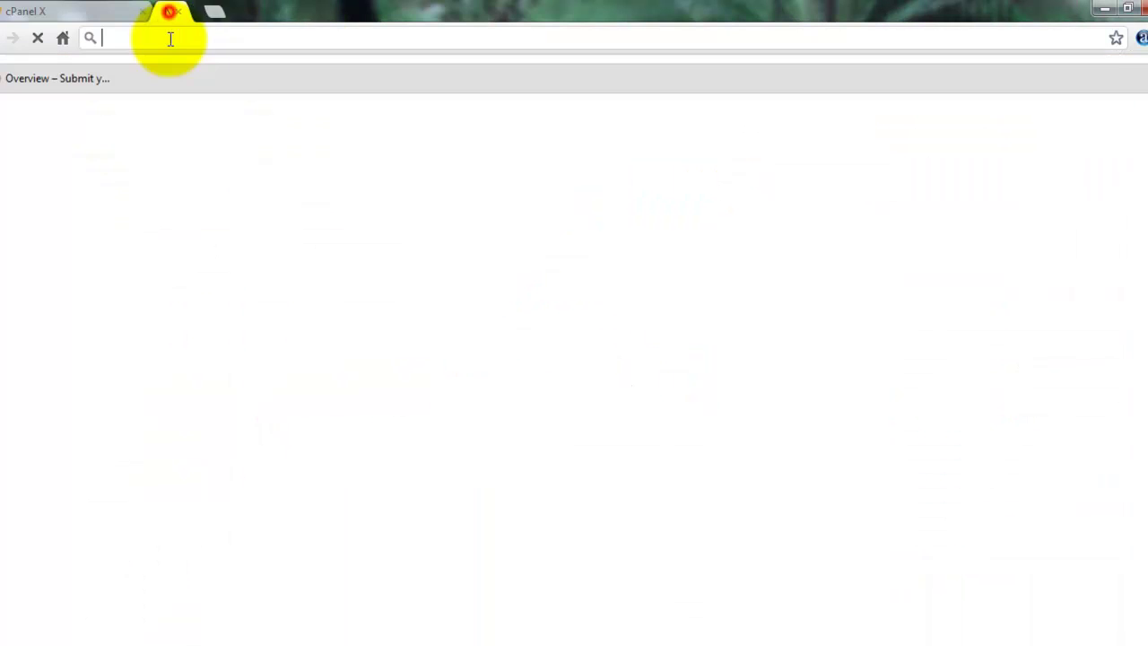
{"action": "left_click", "coordinate": [192, 635]}
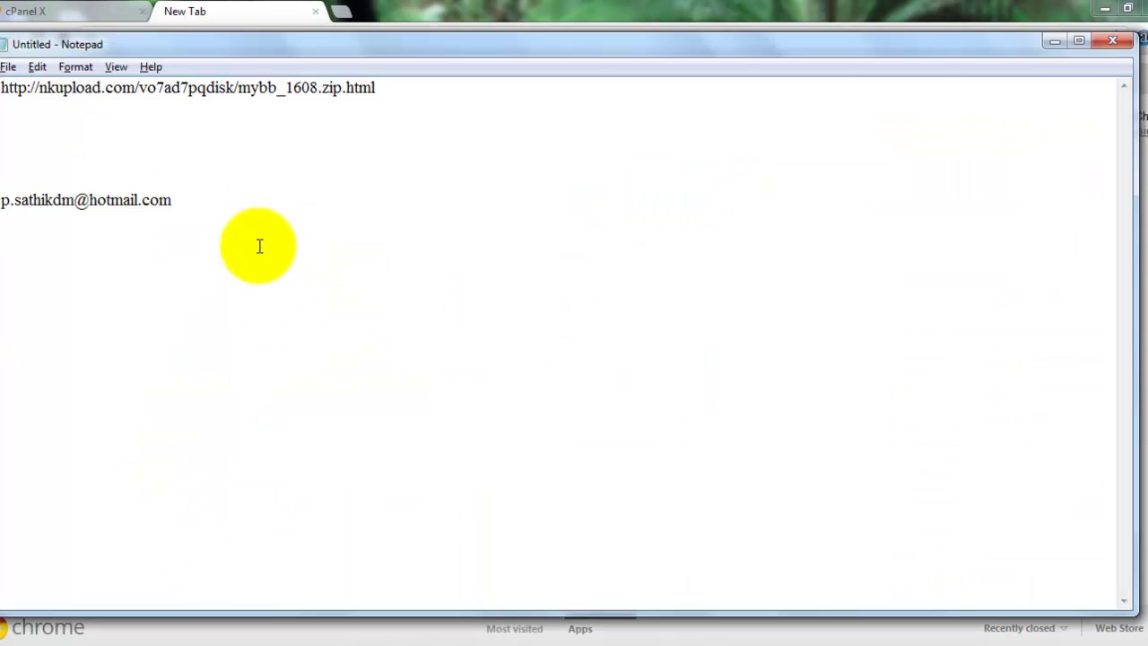
{"action": "left_click_drag", "start_coordinate": [378, 90], "coordinate": [10, 93]}
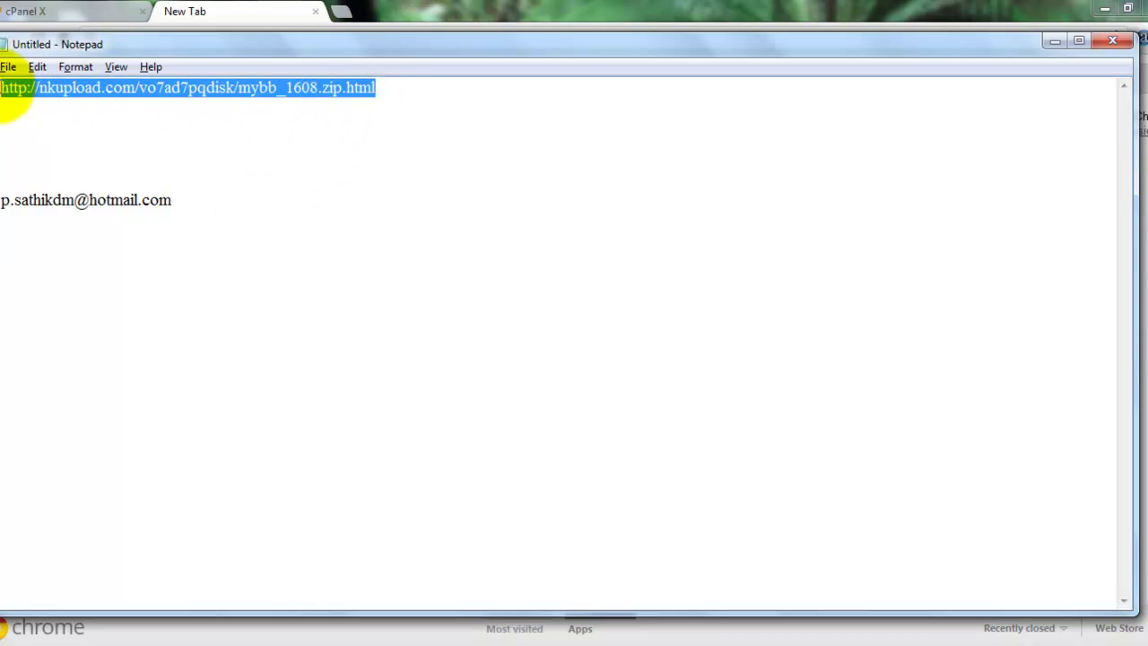
{"action": "key", "text": "ctrl+c"}
{"action": "left_click", "coordinate": [255, 9]}
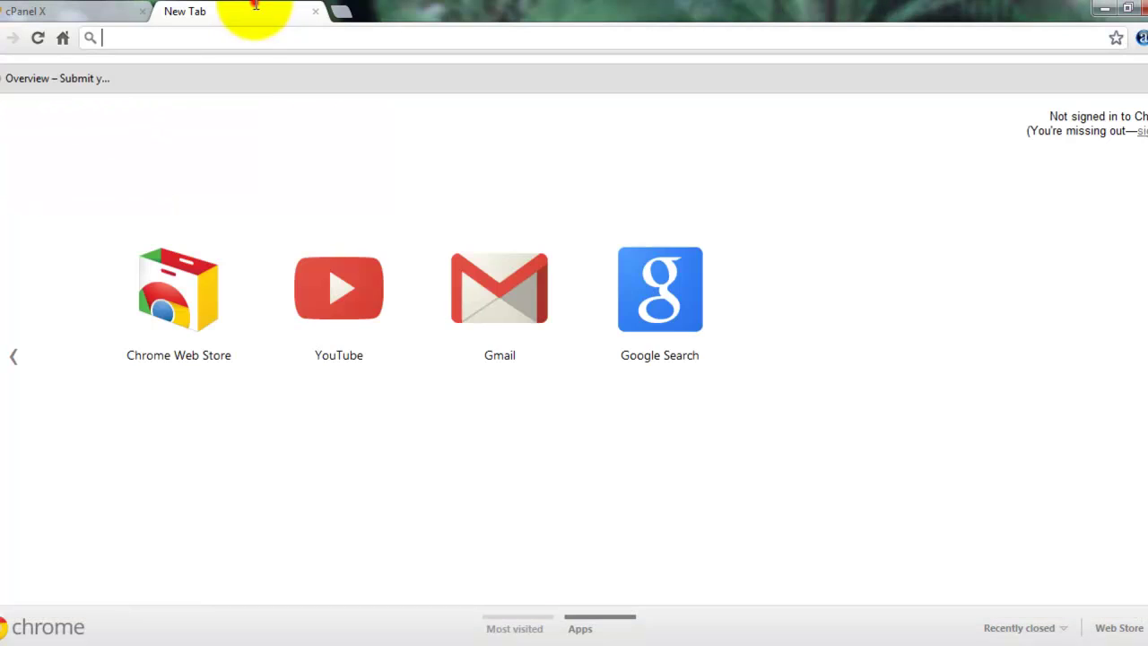
Load the NKUpload page for mybb_1608.zip, dismiss the Download File Info popup, and review the mirrors.
{"action": "left_click", "coordinate": [245, 37]}
{"action": "key", "text": "ctrl+v"}
{"action": "key", "text": "Return"}
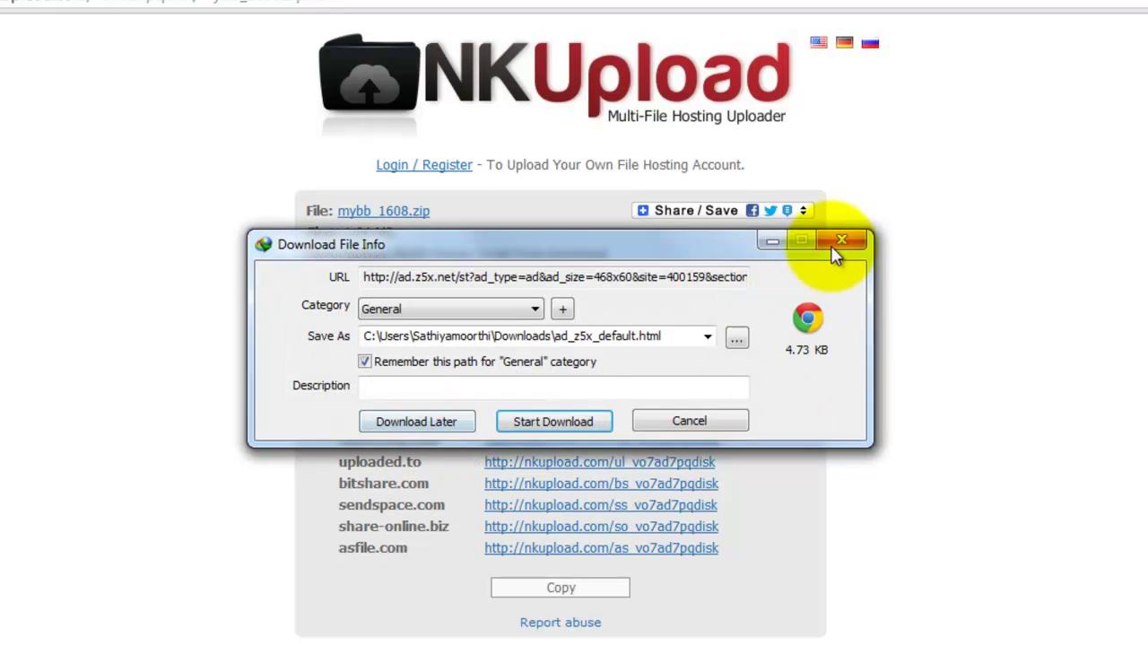
{"action": "left_click", "coordinate": [833, 244]}
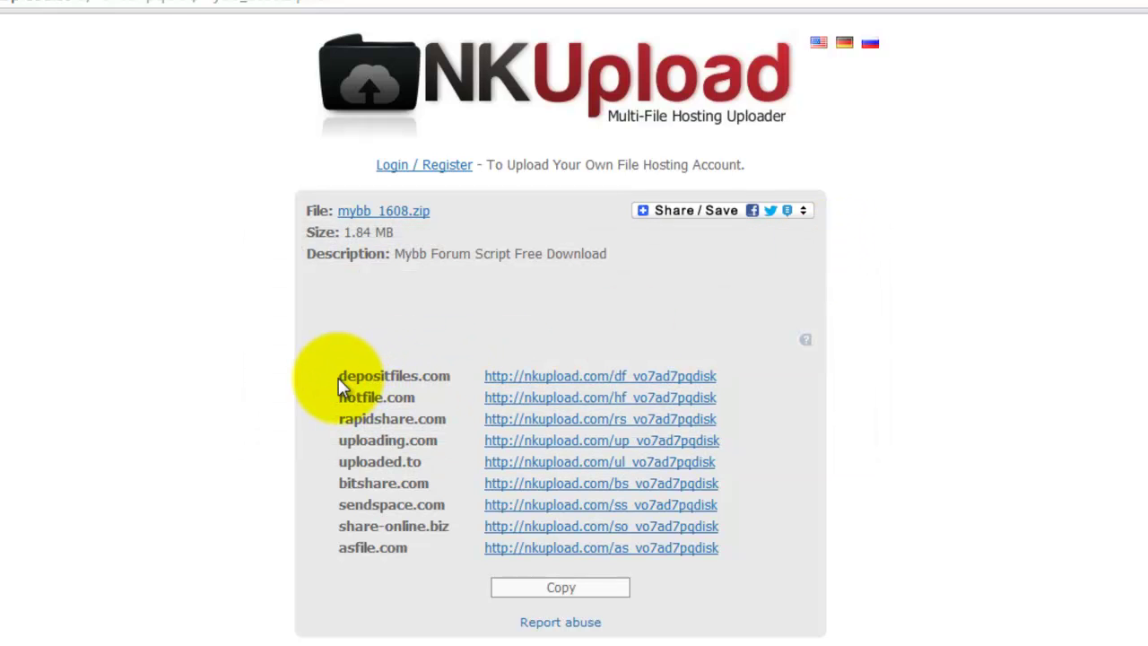
{"action": "left_click_drag", "start_coordinate": [338, 377], "coordinate": [468, 551]}
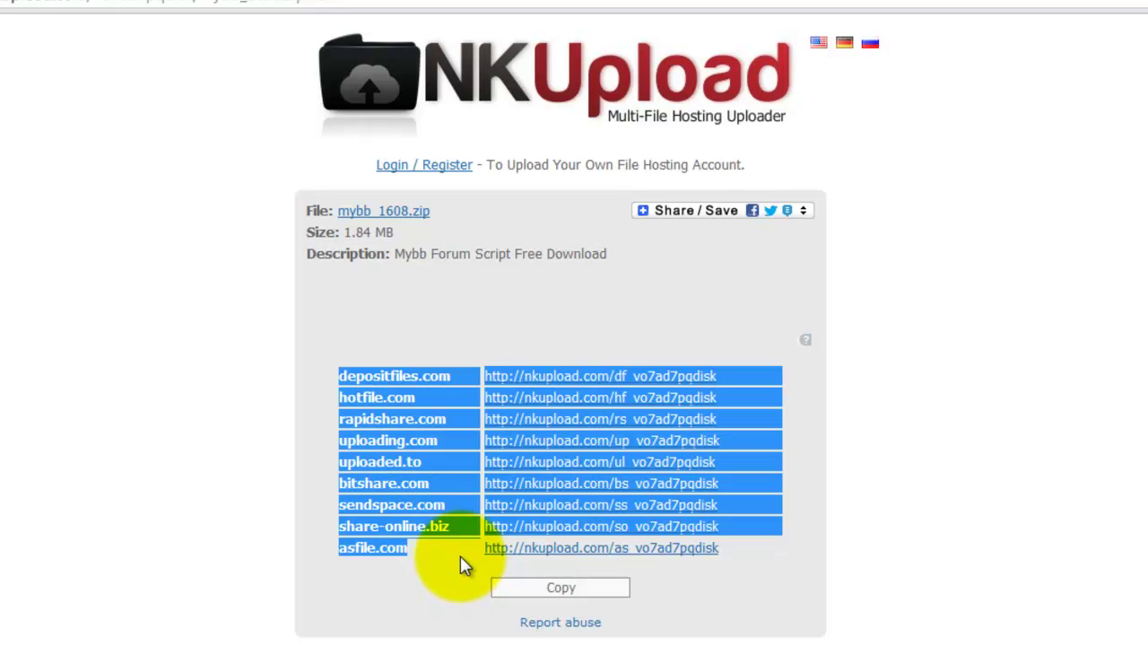
{"action": "left_click", "coordinate": [813, 414]}
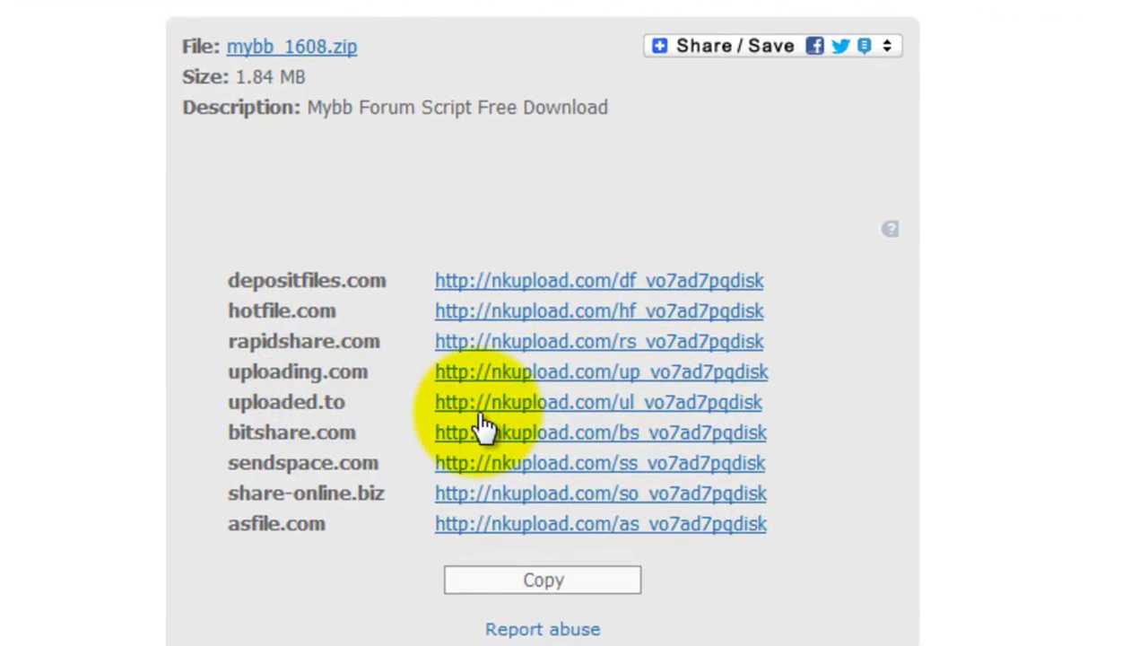
Open the rapidshare.com mirror in a new tab and continue past the countdown to its download page.
{"action": "middle_click", "coordinate": [473, 348]}
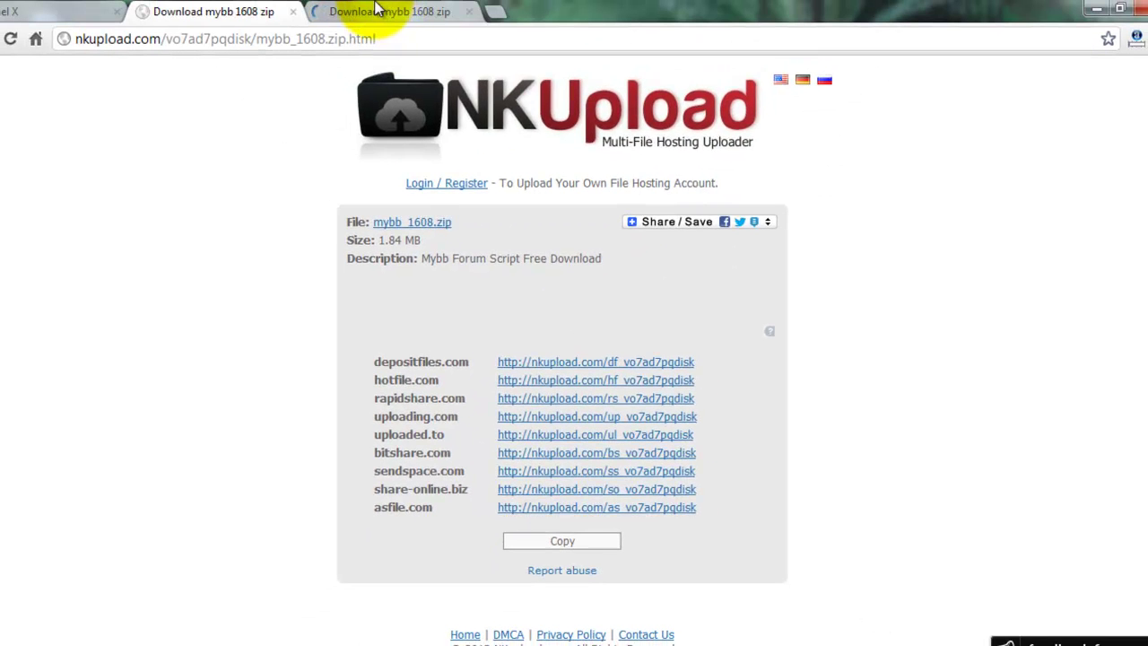
{"action": "left_click", "coordinate": [377, 8]}
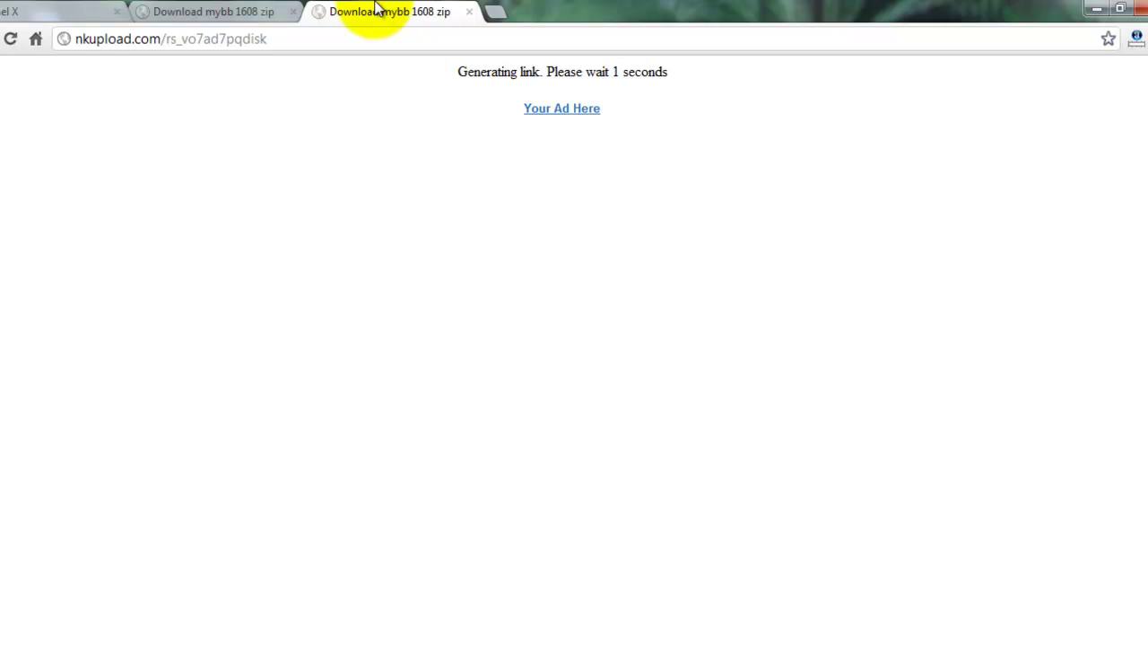
{"action": "left_click", "coordinate": [563, 75]}
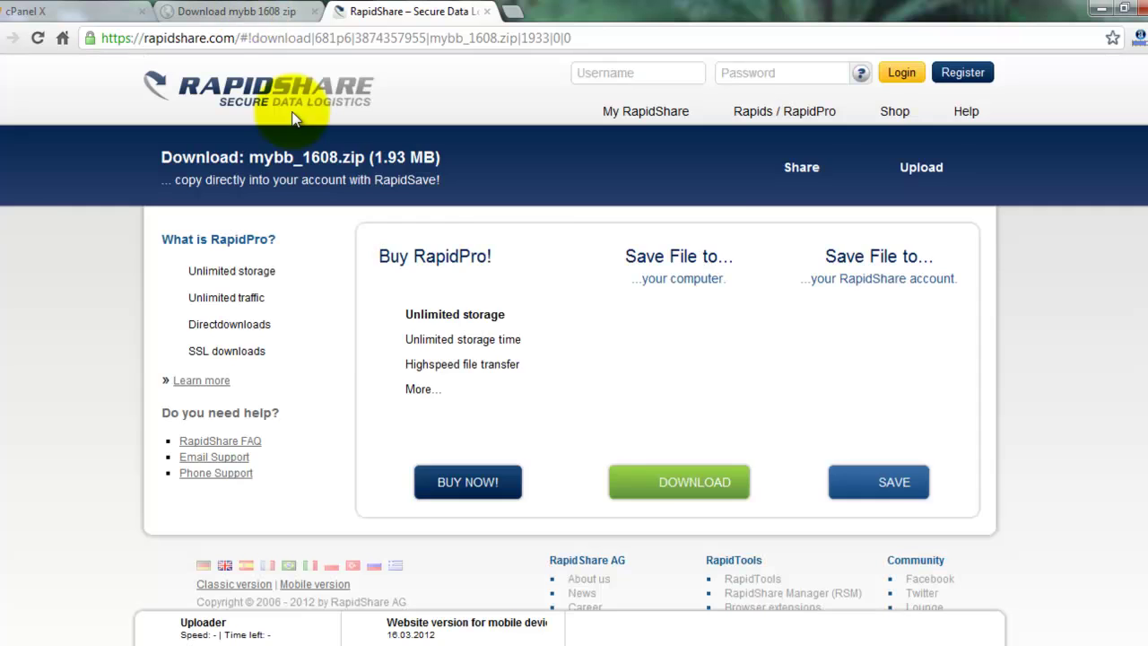
Download mybb_1608.zip through IDM as mybb_1608_2.zip and close the completion dialog.
{"action": "left_click", "coordinate": [697, 484]}
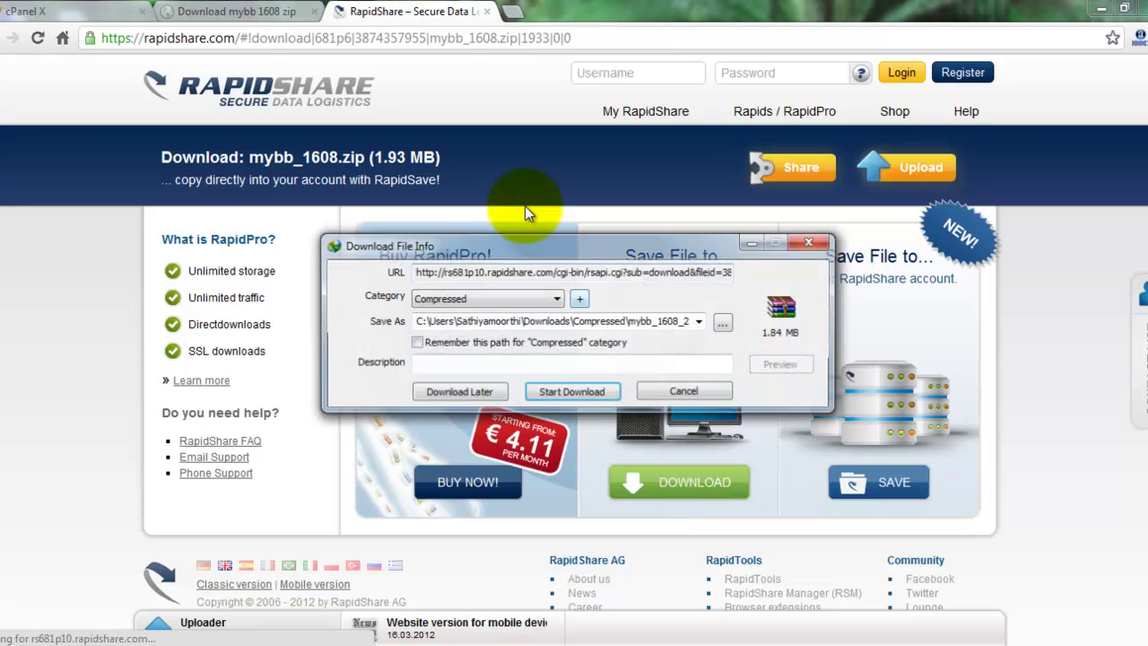
{"action": "left_click", "coordinate": [580, 395]}
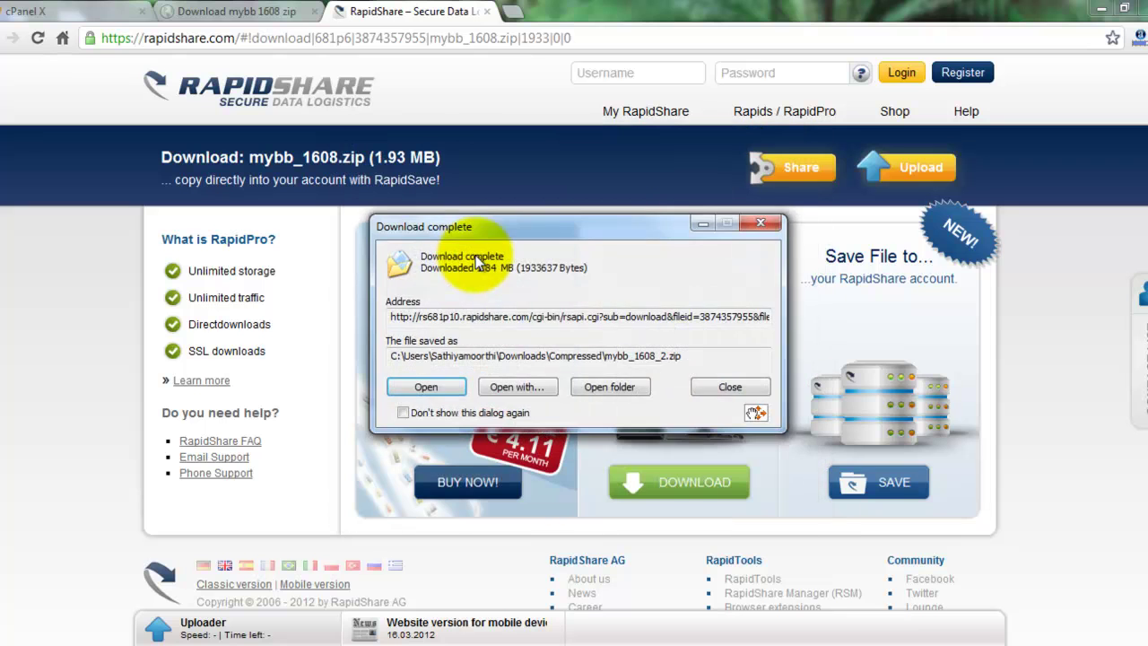
{"action": "left_click", "coordinate": [730, 387]}
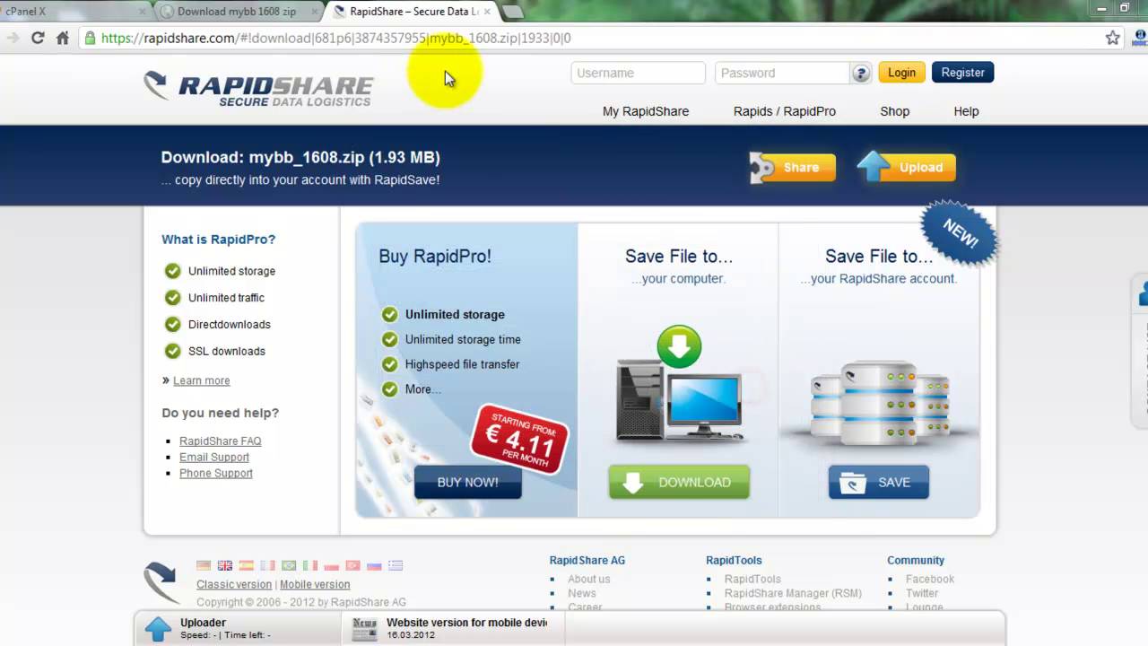
Close the RapidShare and NKUpload tabs and open cPanel's File Manager at public_html in its own tab.
{"action": "middle_click", "coordinate": [425, 21]}
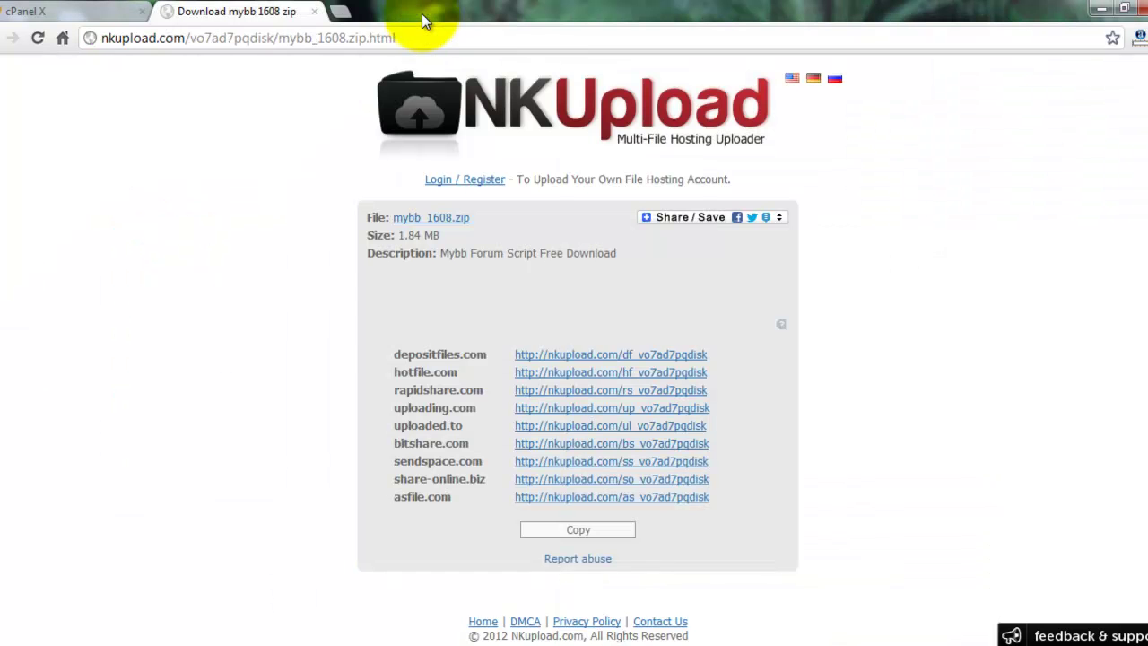
{"action": "middle_click", "coordinate": [276, 20]}
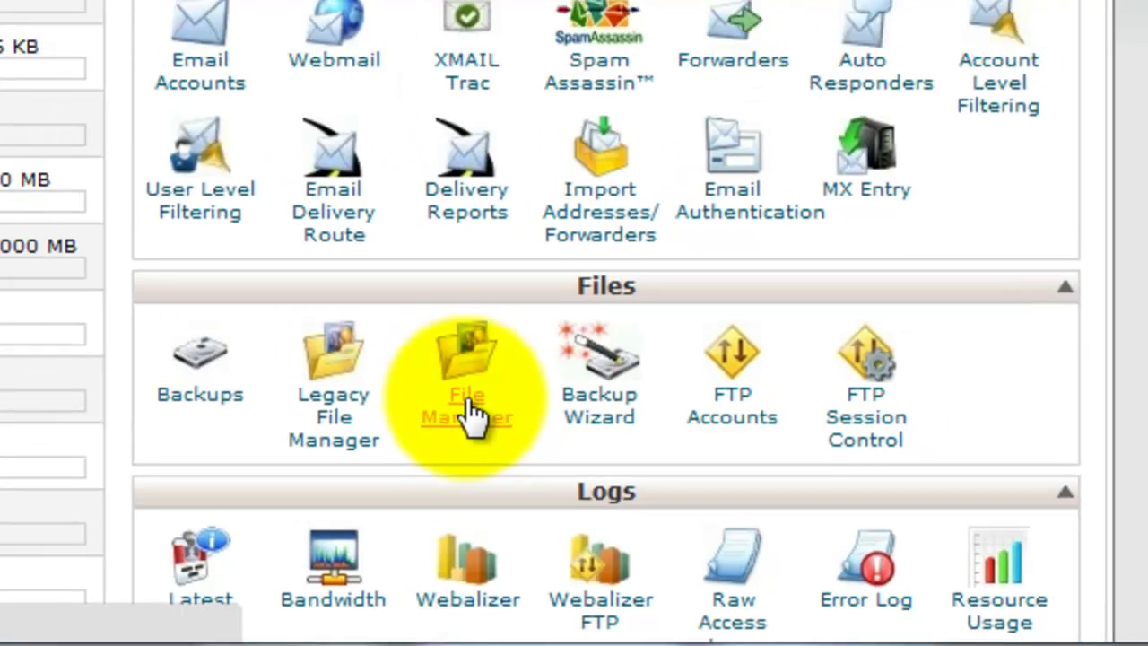
{"action": "left_click", "coordinate": [425, 377]}
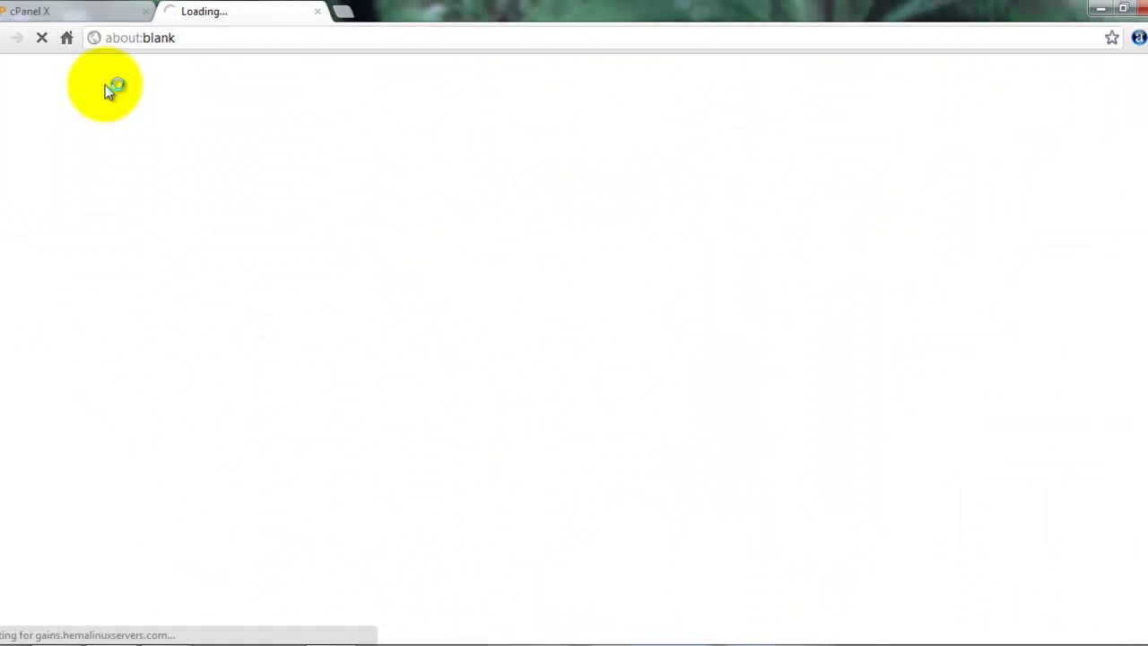
{"action": "left_click", "coordinate": [85, 13]}
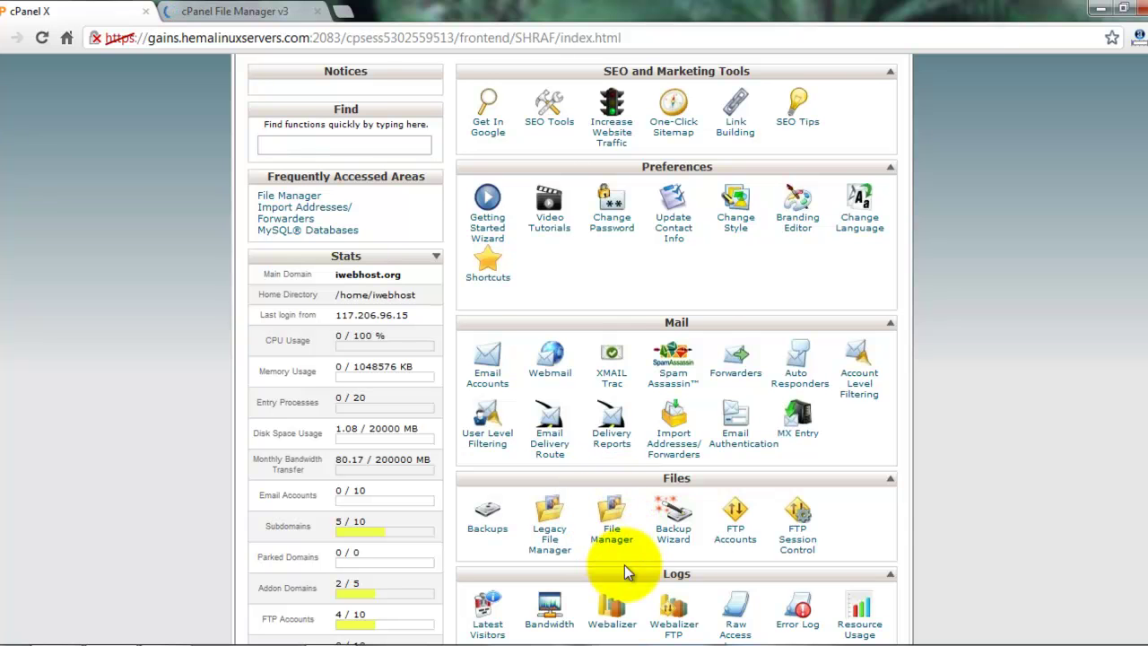
{"action": "left_click", "coordinate": [240, 12]}
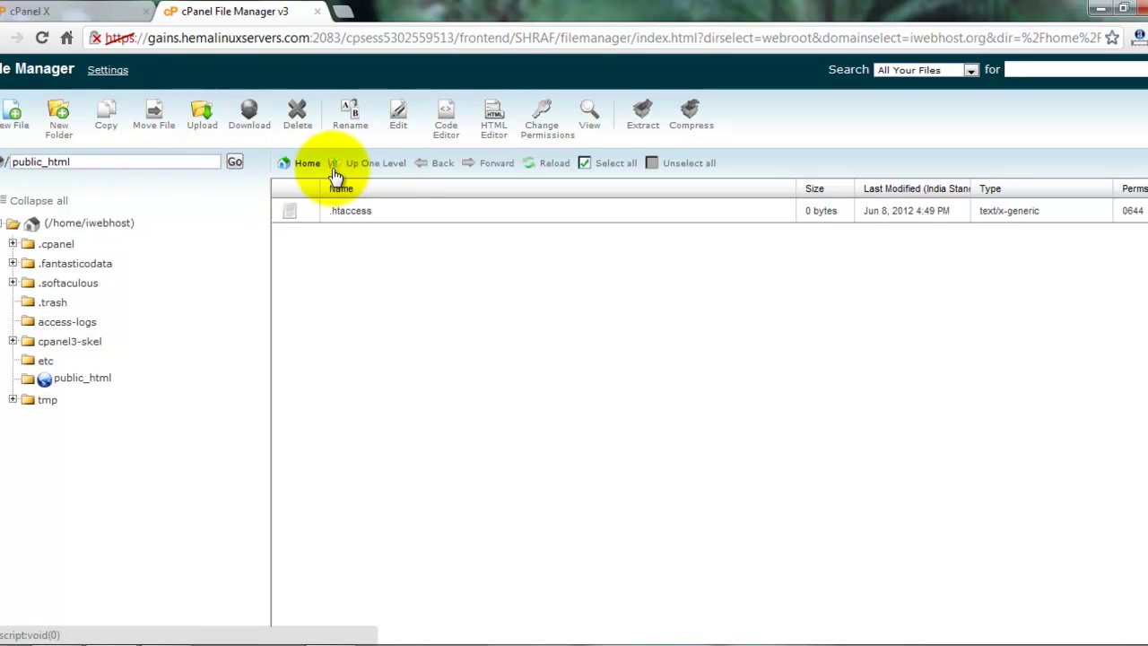
Upload mybb_1608_2.zip from Downloads > Compressed into public_html.
{"action": "left_click", "coordinate": [202, 126]}
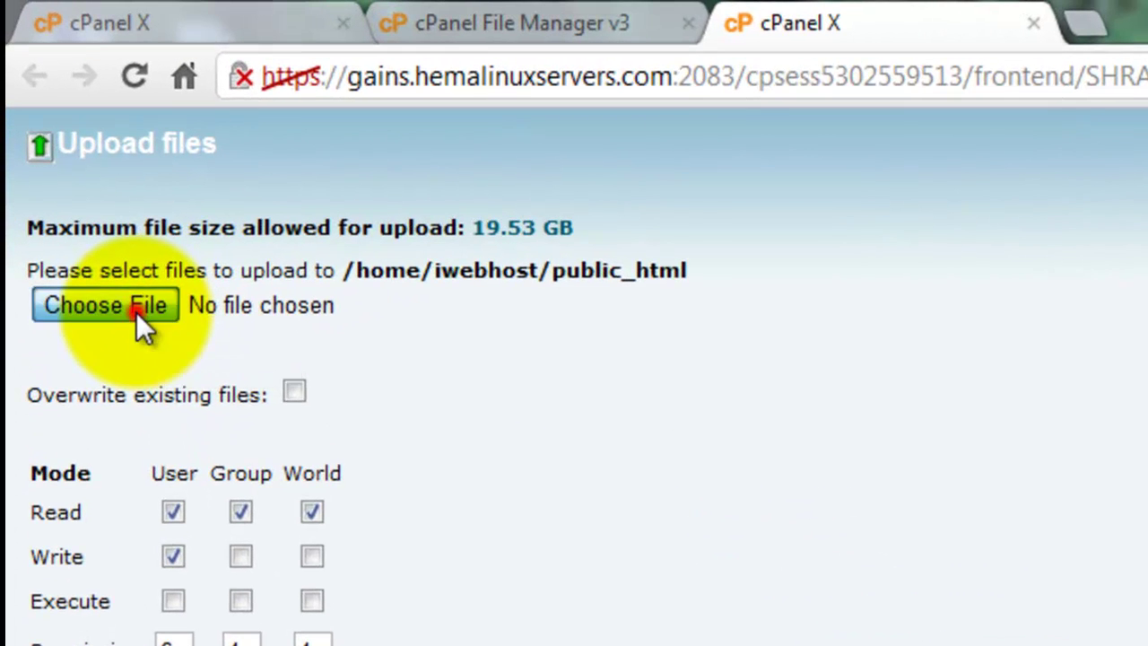
{"action": "left_click", "coordinate": [136, 312]}
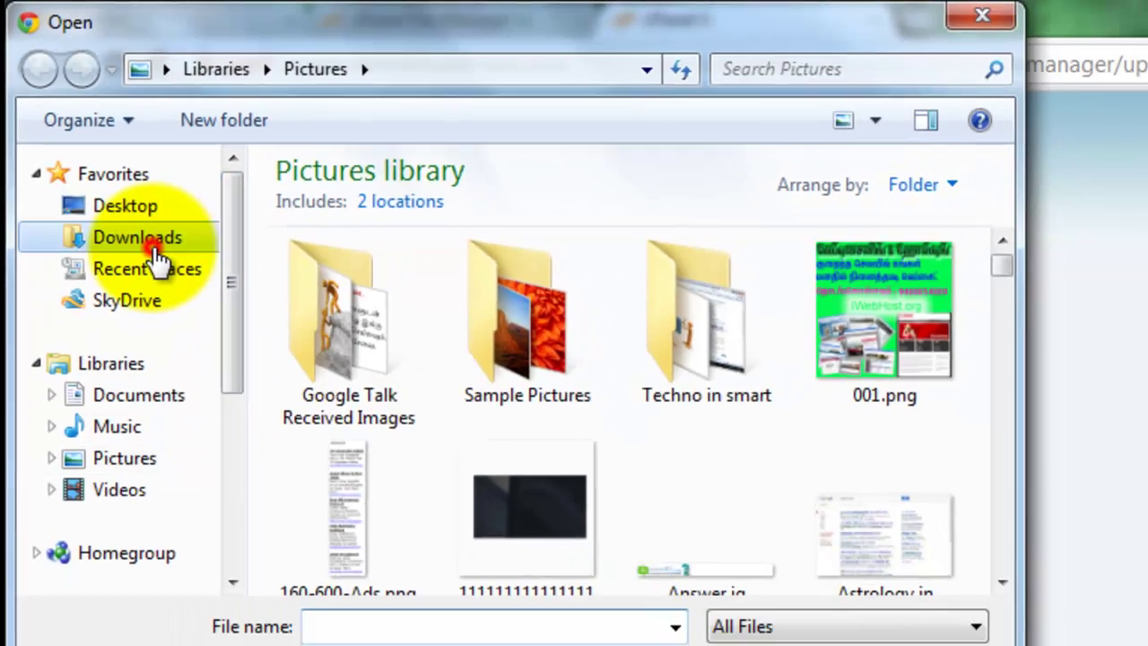
{"action": "left_click", "coordinate": [166, 282]}
{"action": "left_click_drag", "start_coordinate": [697, 141], "coordinate": [688, 367]}
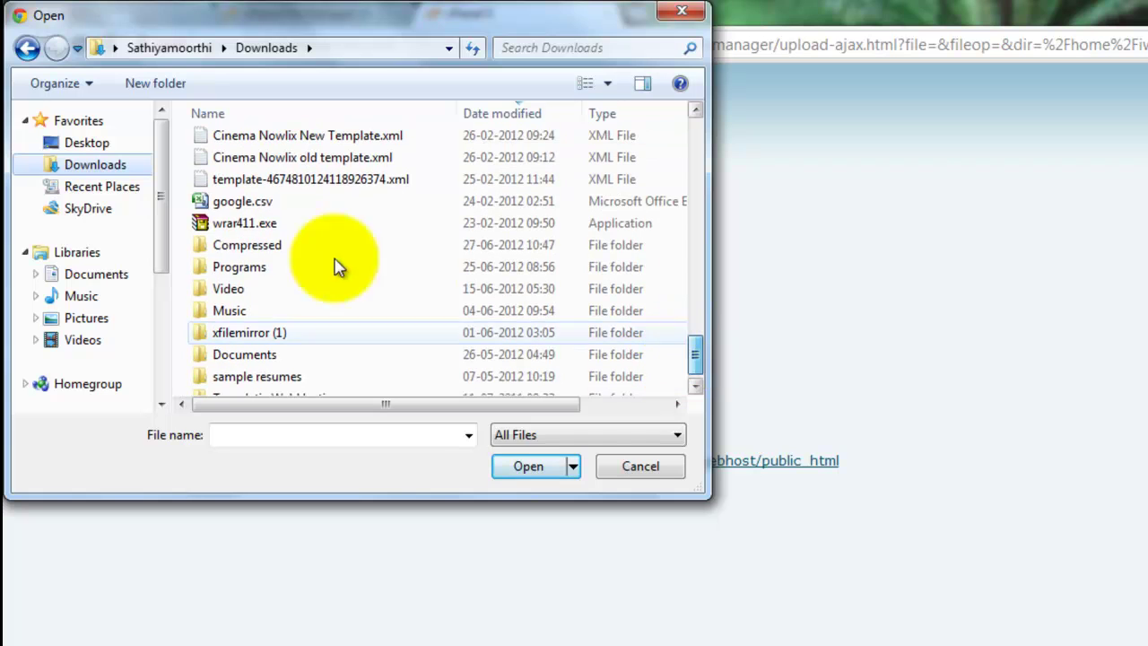
{"action": "double_click", "coordinate": [224, 249]}
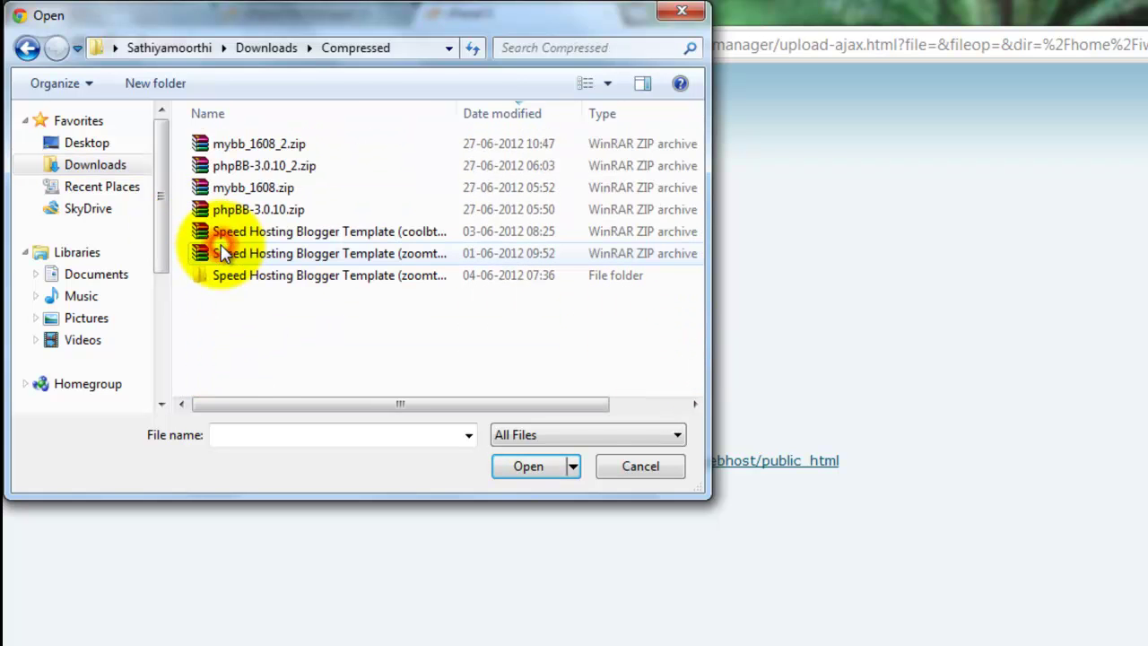
{"action": "double_click", "coordinate": [231, 145]}
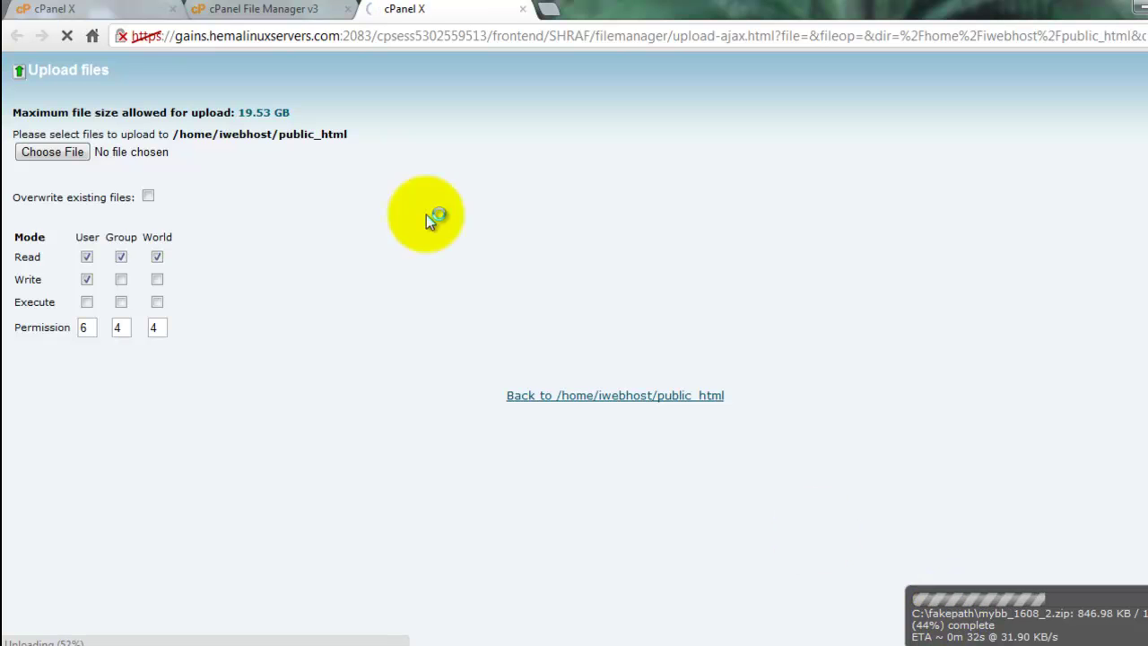
Go back to the main cPanel tab and scroll down to the Databases section.
{"action": "left_click", "coordinate": [56, 9]}
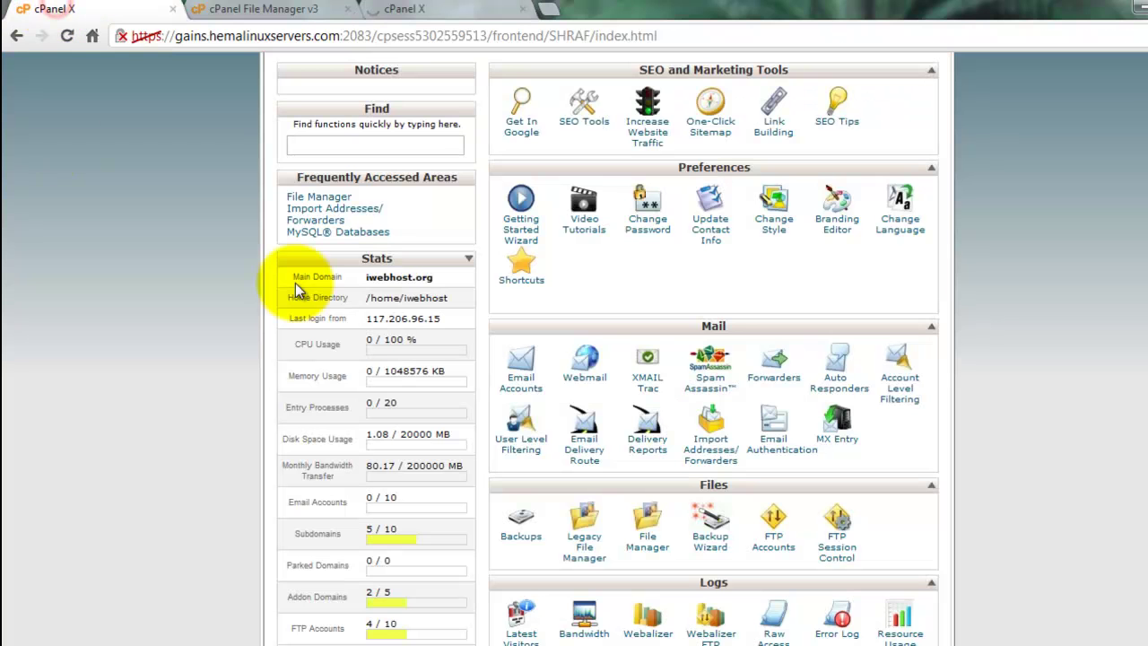
{"action": "scroll", "coordinate": [1122, 385], "scroll_direction": "down", "scroll_amount": 3}
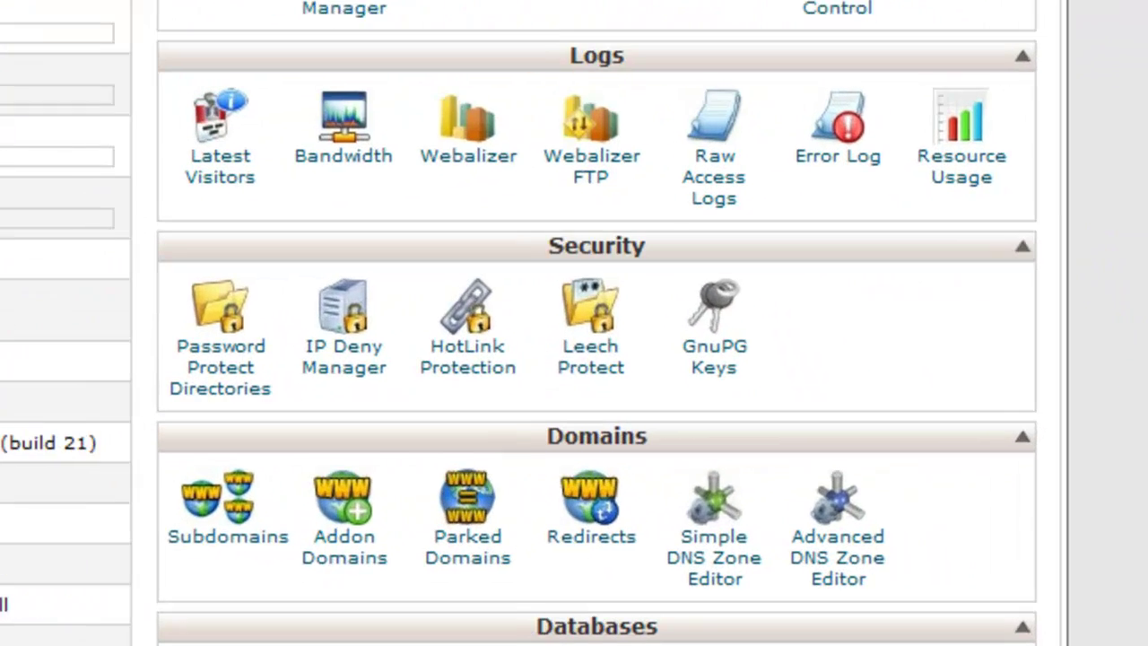
{"action": "scroll", "coordinate": [574, 322], "scroll_direction": "down", "scroll_amount": 3}
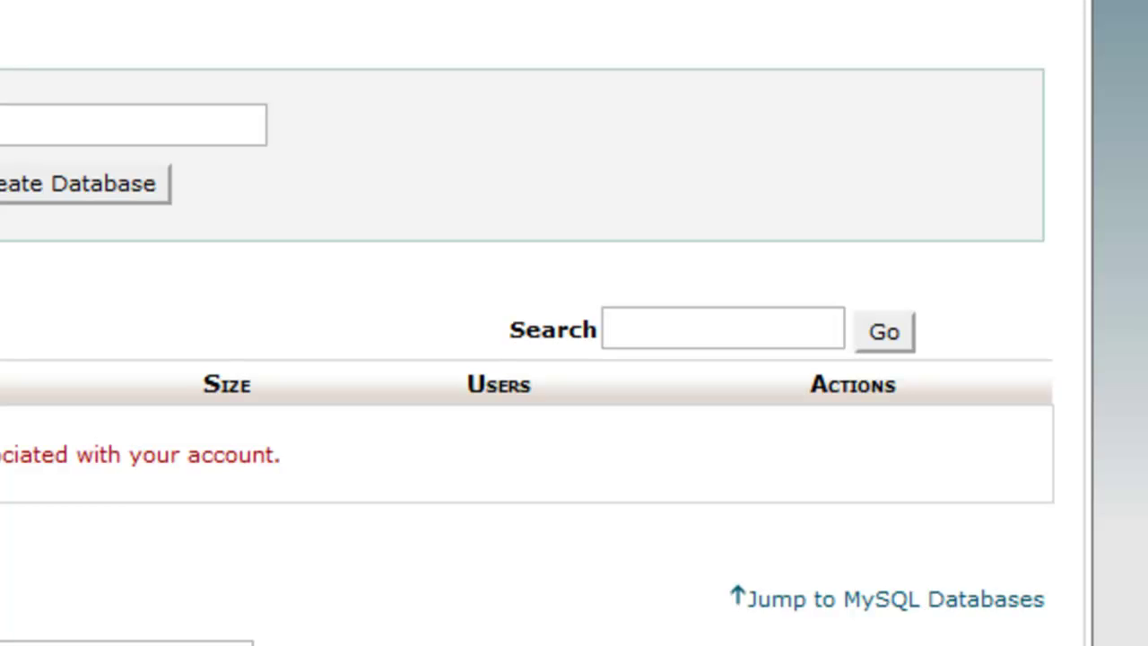
Enter mybb as the new database name and create the iwebhost_mybb database.
{"action": "left_click", "coordinate": [56, 183]}
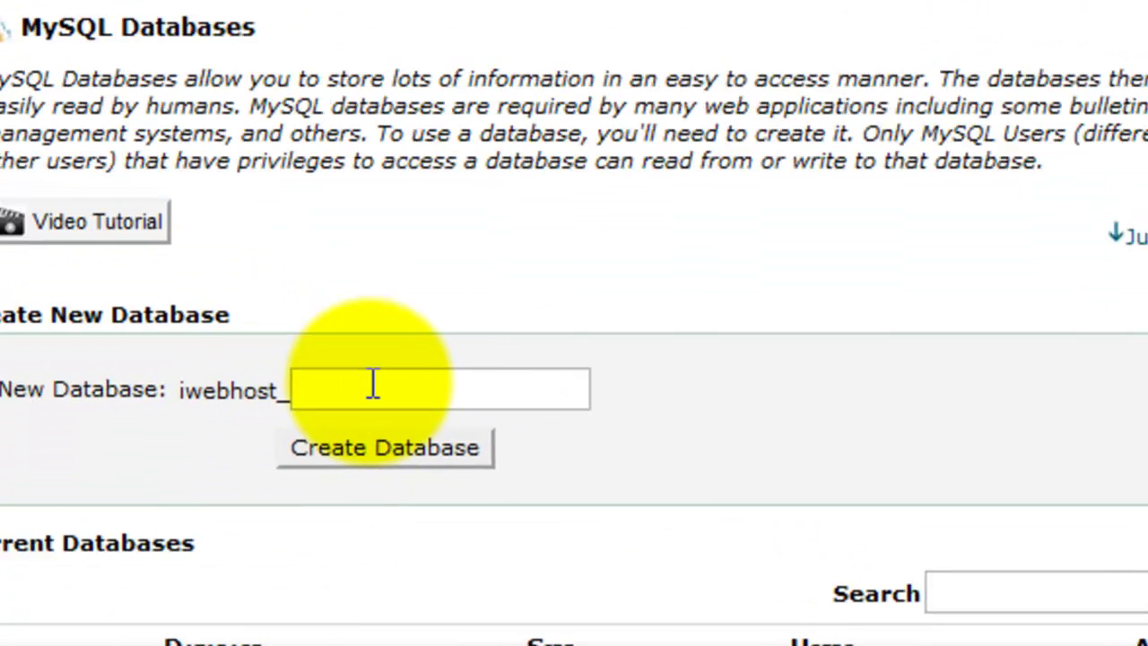
{"action": "left_click", "coordinate": [81, 150]}
{"action": "type", "text": "mybb"}
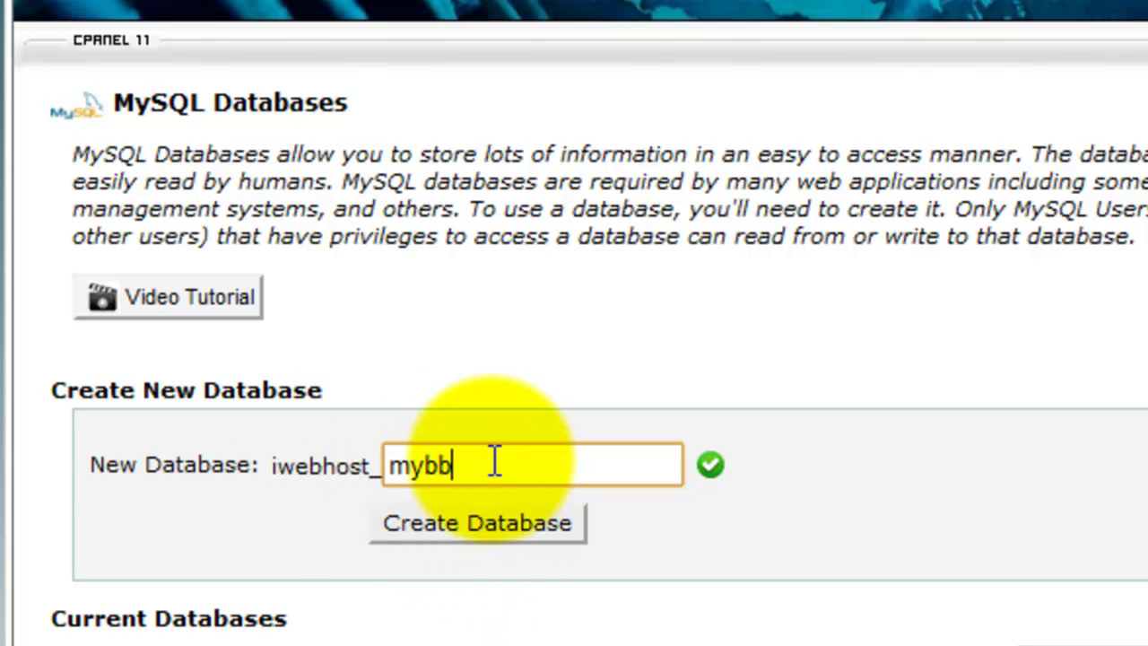
{"action": "left_click", "coordinate": [472, 531]}
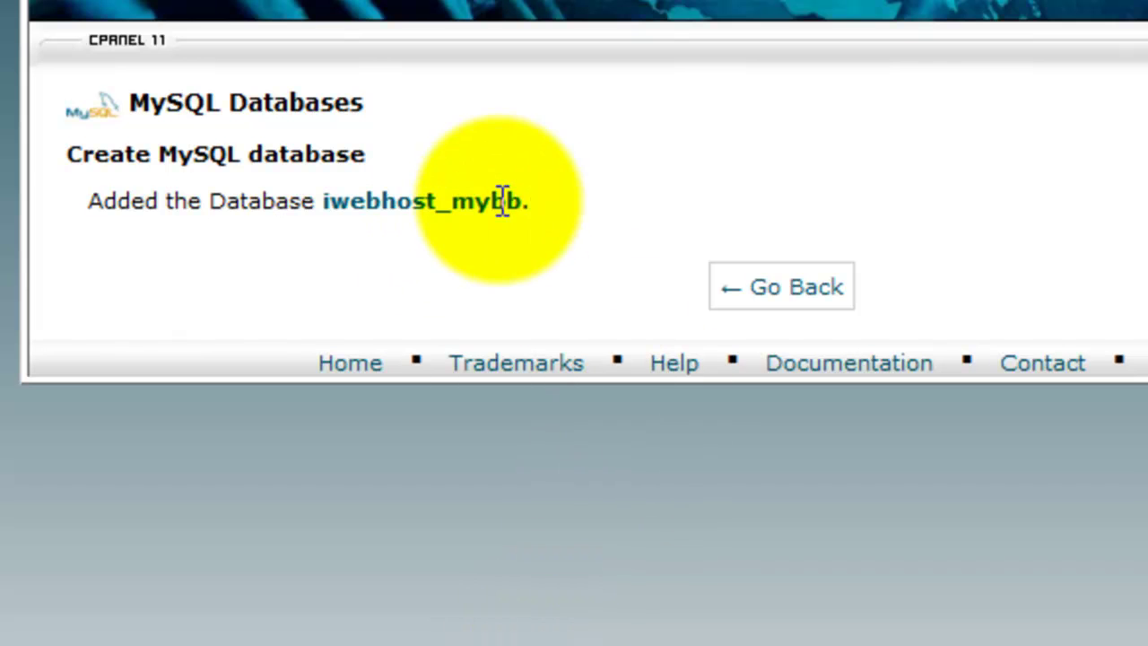
Copy the database name iwebhost_mybb into the Notepad notes, then go back to MySQL Databases.
{"action": "left_click_drag", "start_coordinate": [526, 205], "coordinate": [331, 212]}
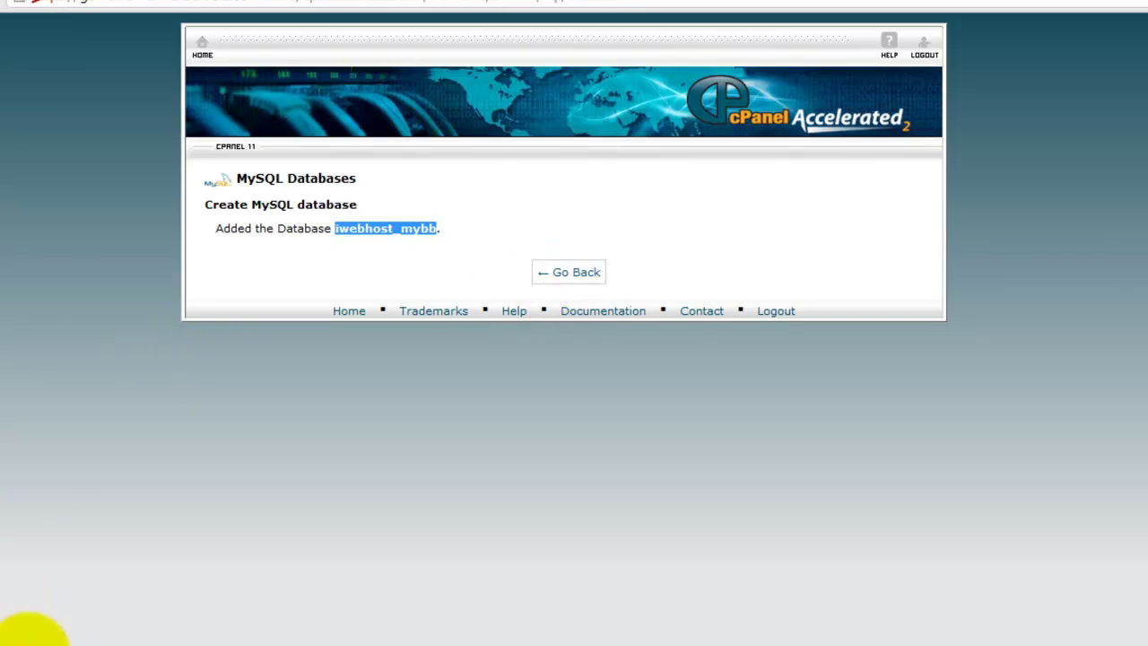
{"action": "left_click", "coordinate": [12, 608]}
{"action": "left_click", "coordinate": [27, 112]}
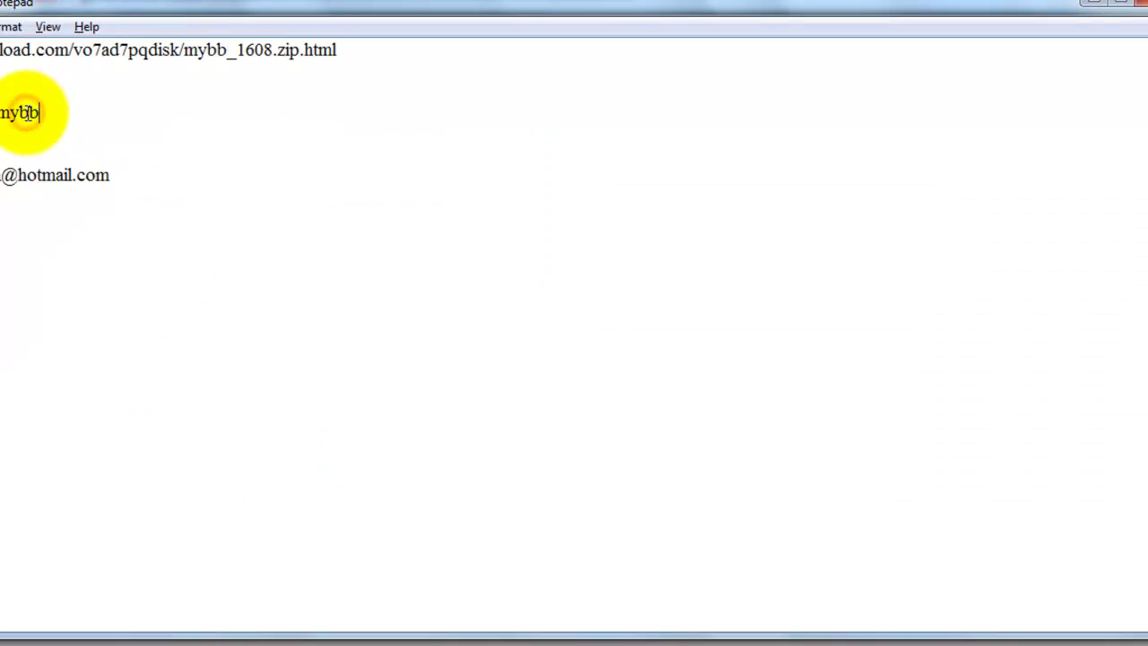
{"action": "left_click", "coordinate": [7, 633]}
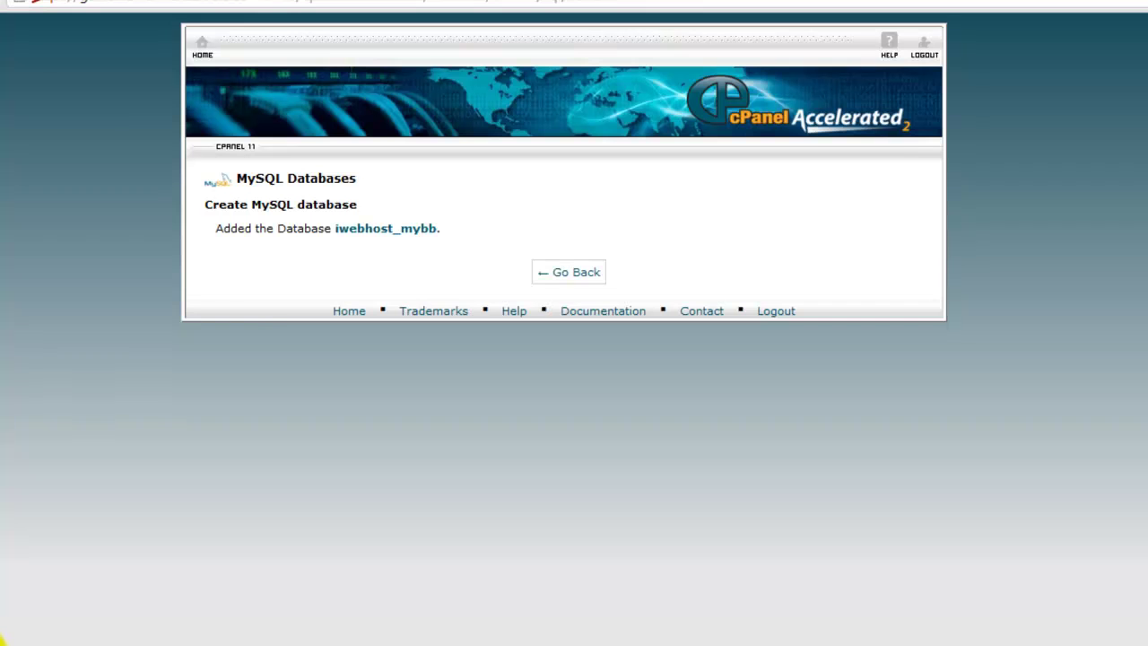
{"action": "left_click", "coordinate": [565, 281]}
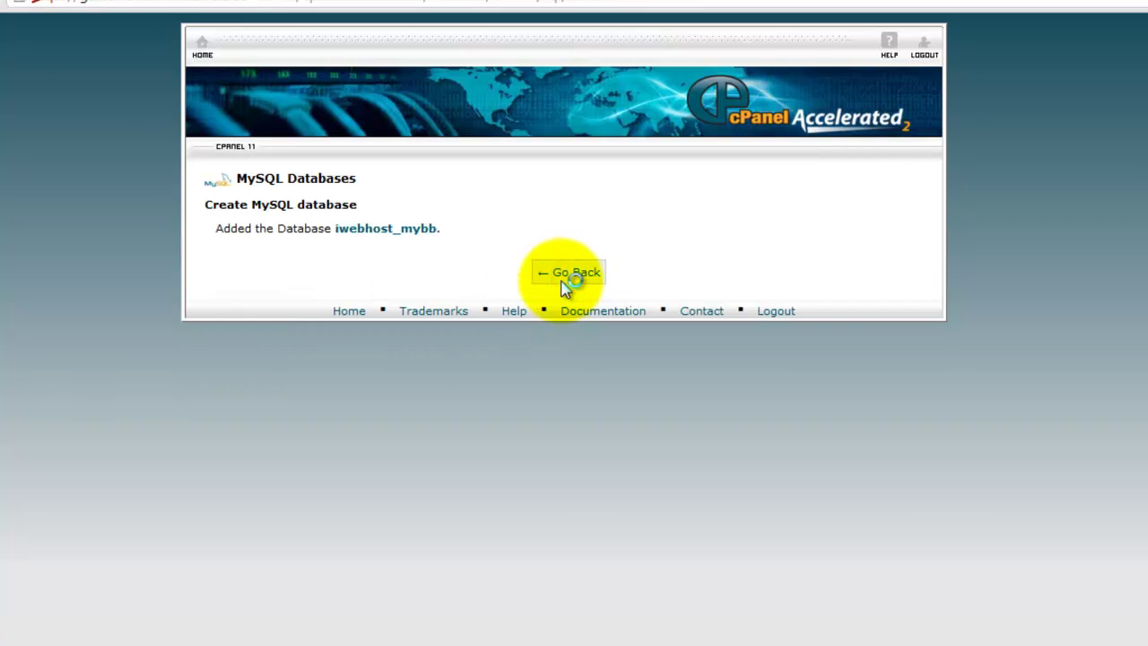
Enter mybb as the username in the Add New User form, ready for the password.
{"action": "scroll", "coordinate": [472, 442], "scroll_direction": "down", "scroll_amount": 3}
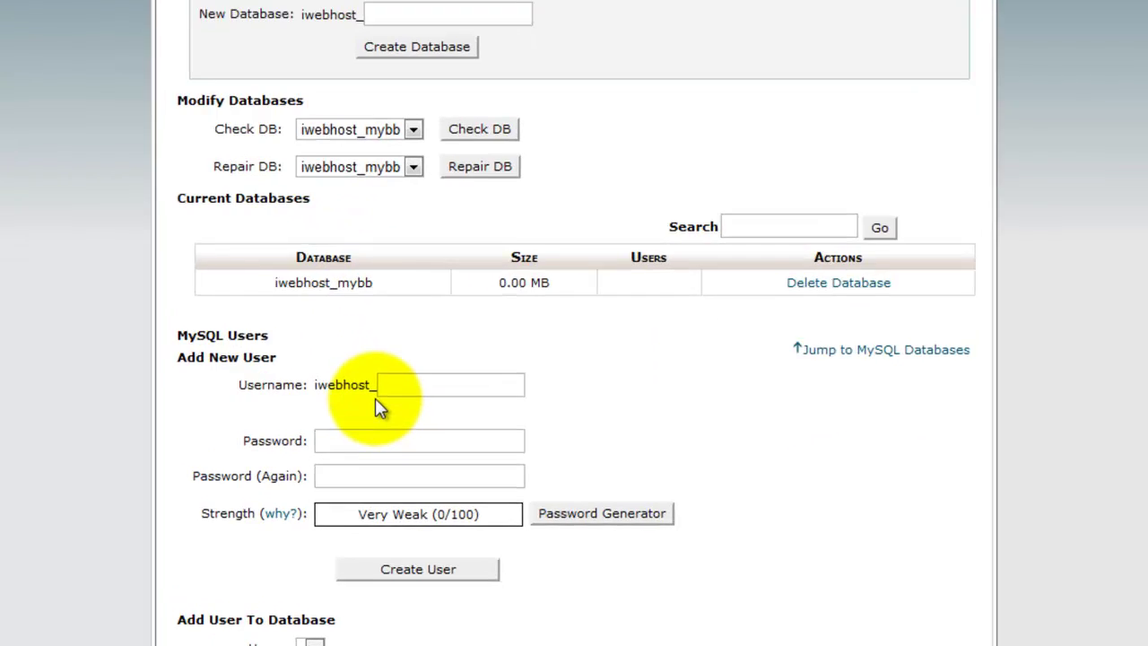
{"action": "left_click", "coordinate": [416, 384]}
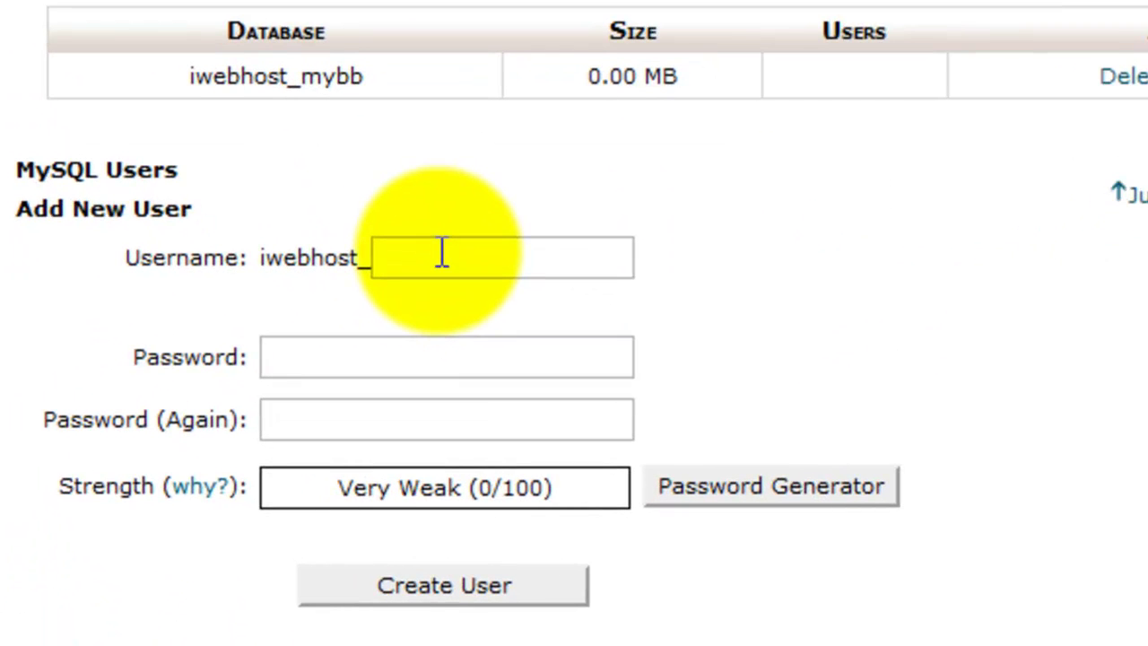
{"action": "left_click", "coordinate": [442, 255]}
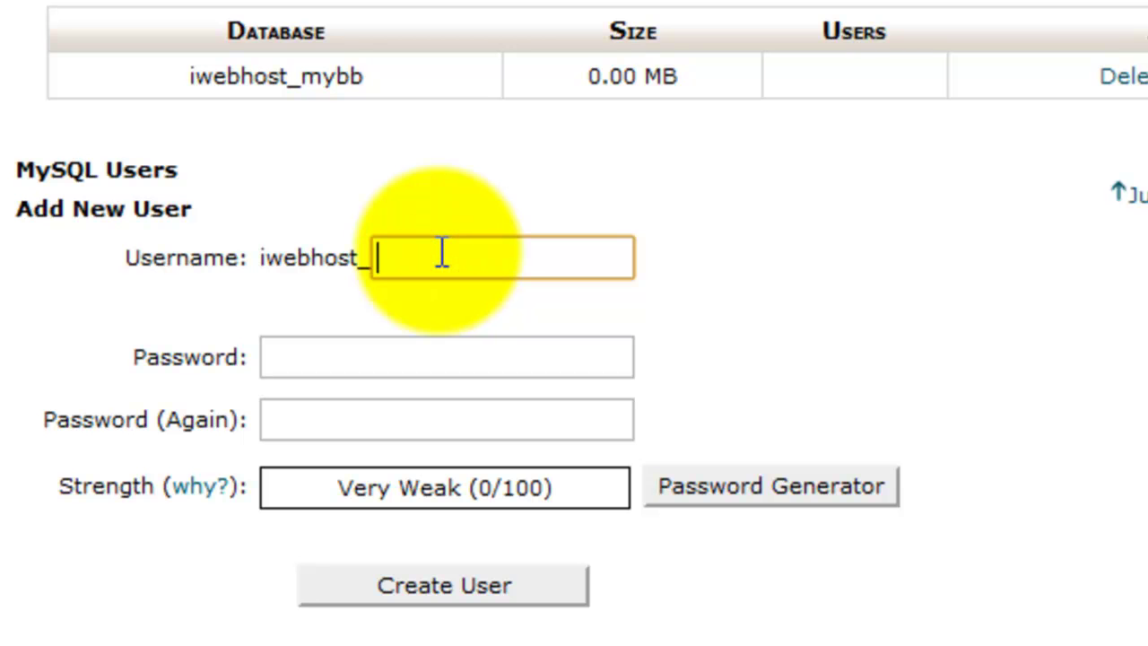
{"action": "type", "text": "my"}
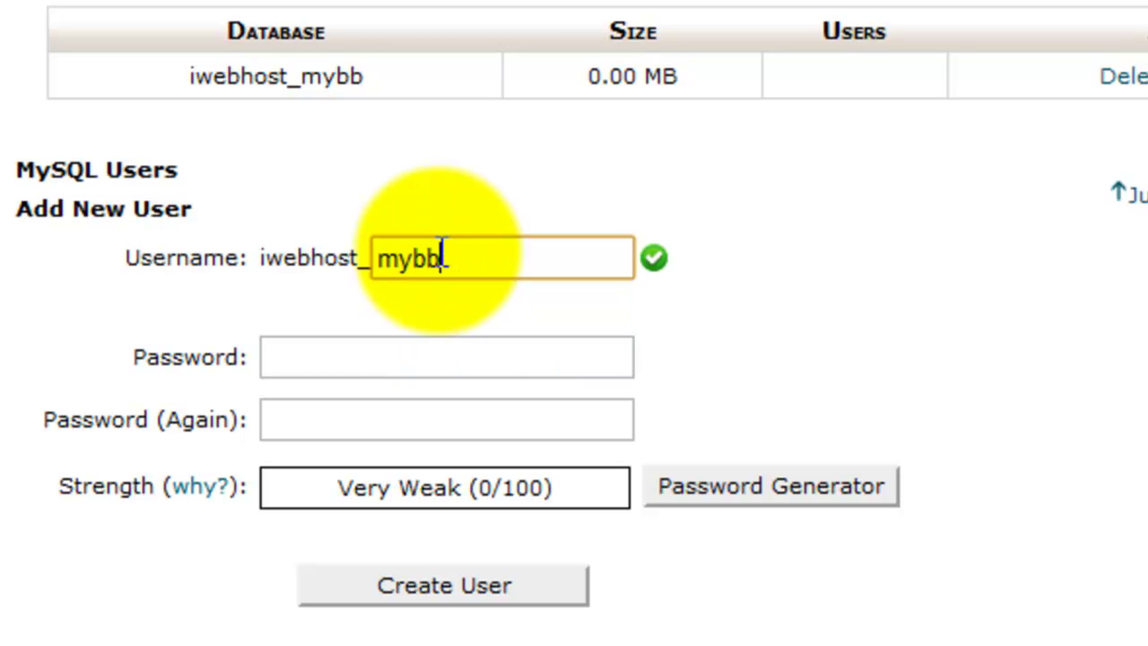
{"action": "type", "text": "bb"}
{"action": "left_click", "coordinate": [395, 377]}
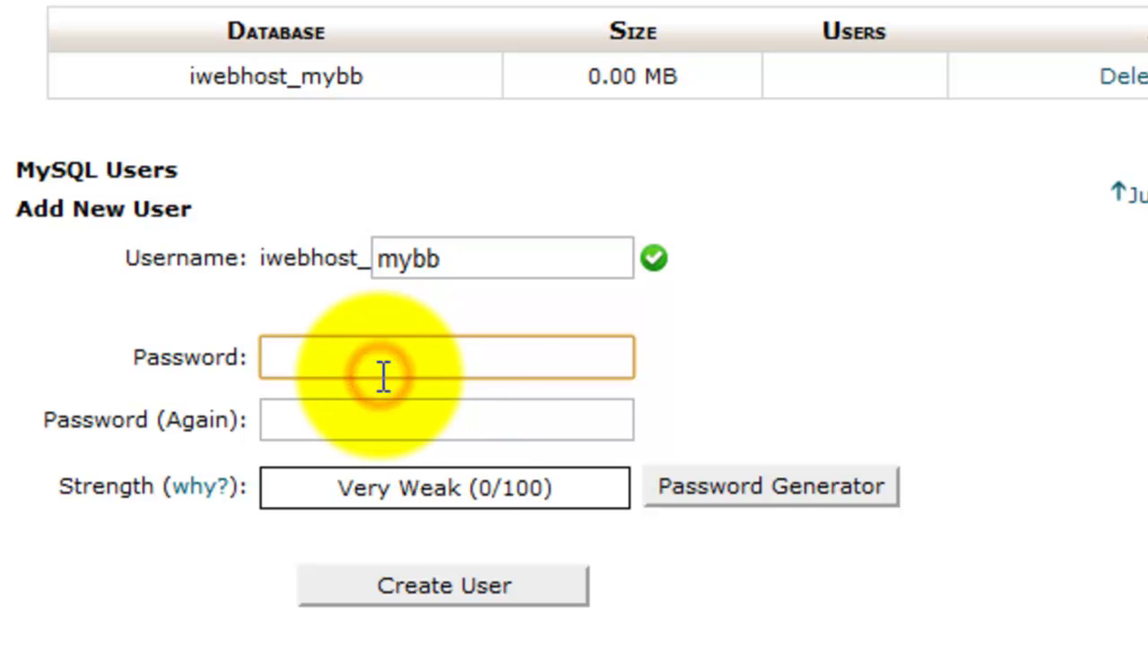
Generate a password for the mybb user and copy it to the clipboard.
{"action": "left_click", "coordinate": [726, 495]}
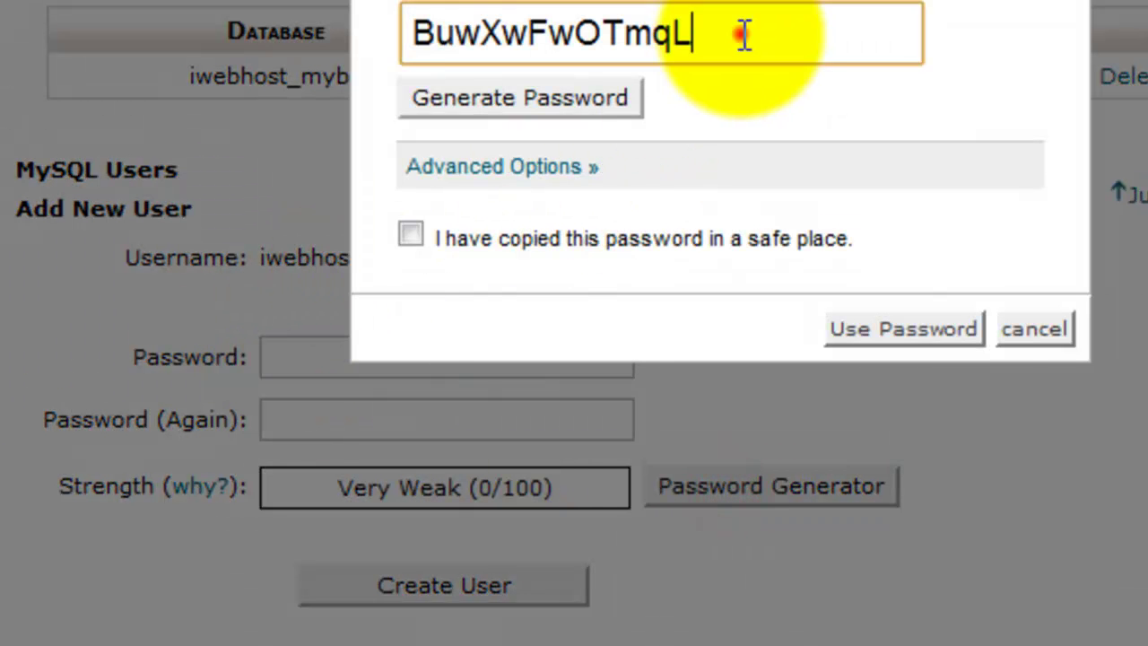
{"action": "left_click_drag", "start_coordinate": [744, 34], "coordinate": [373, 35]}
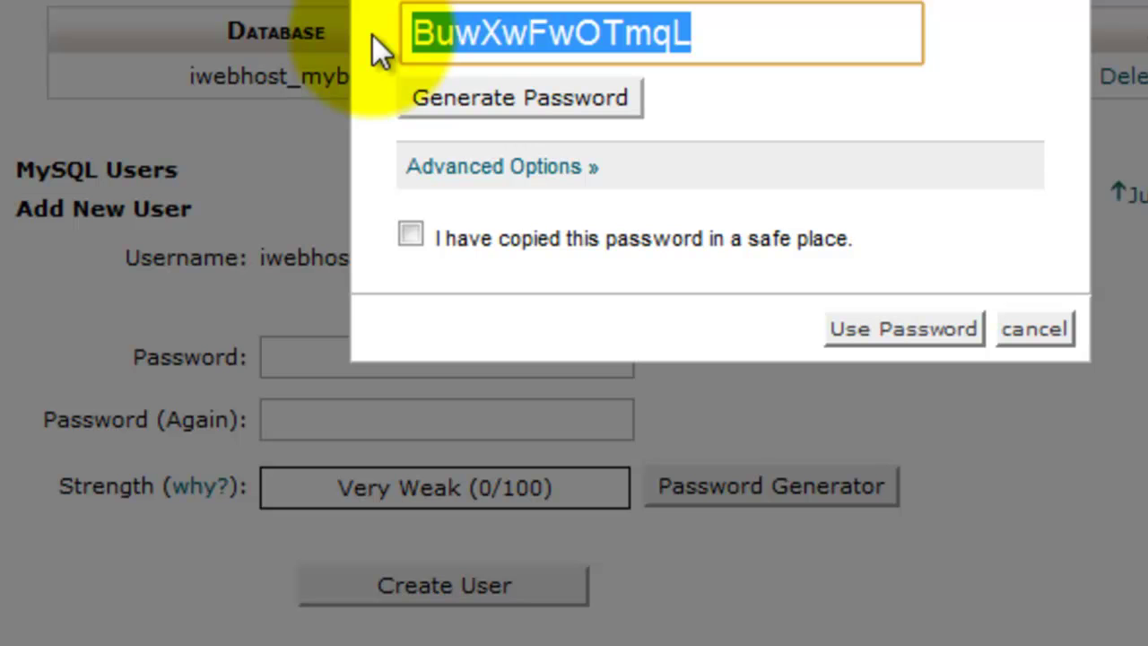
{"action": "right_click", "coordinate": [595, 41]}
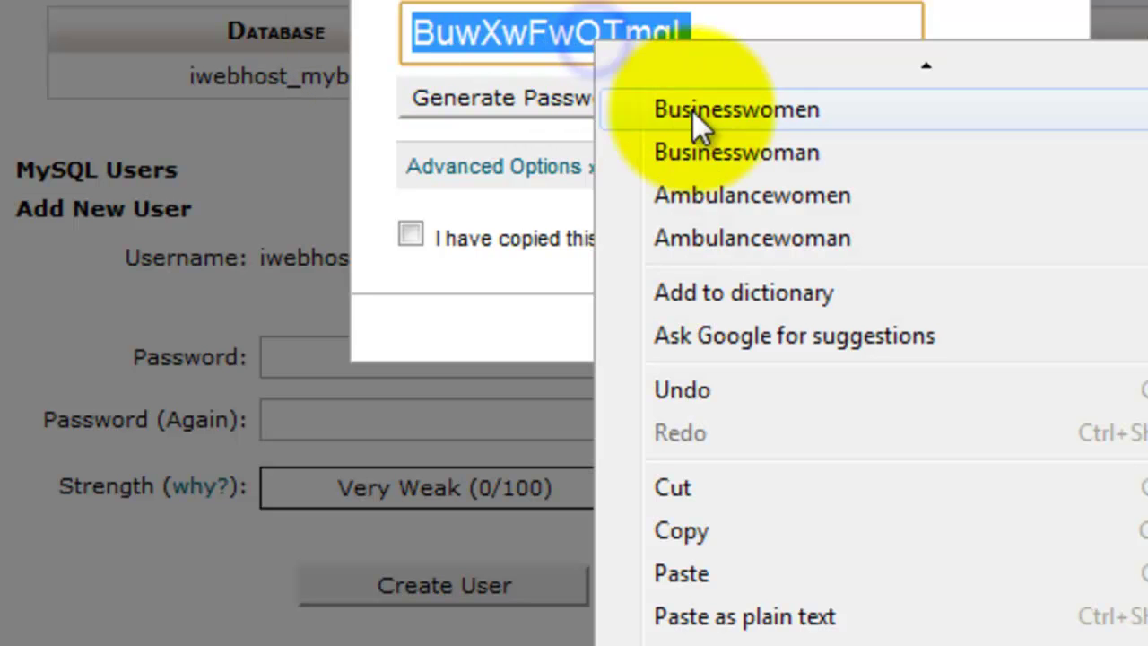
{"action": "left_click", "coordinate": [703, 528]}
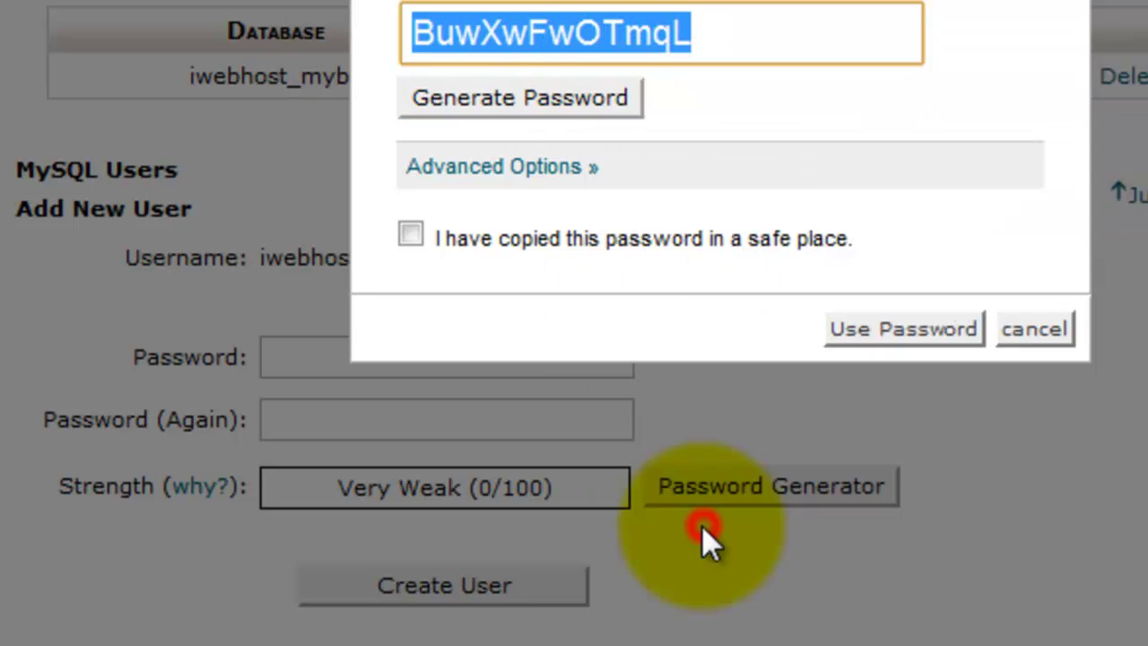
Use the generated password (rated OK, 52/100) and create the mybb MySQL user.
{"action": "left_click", "coordinate": [410, 235]}
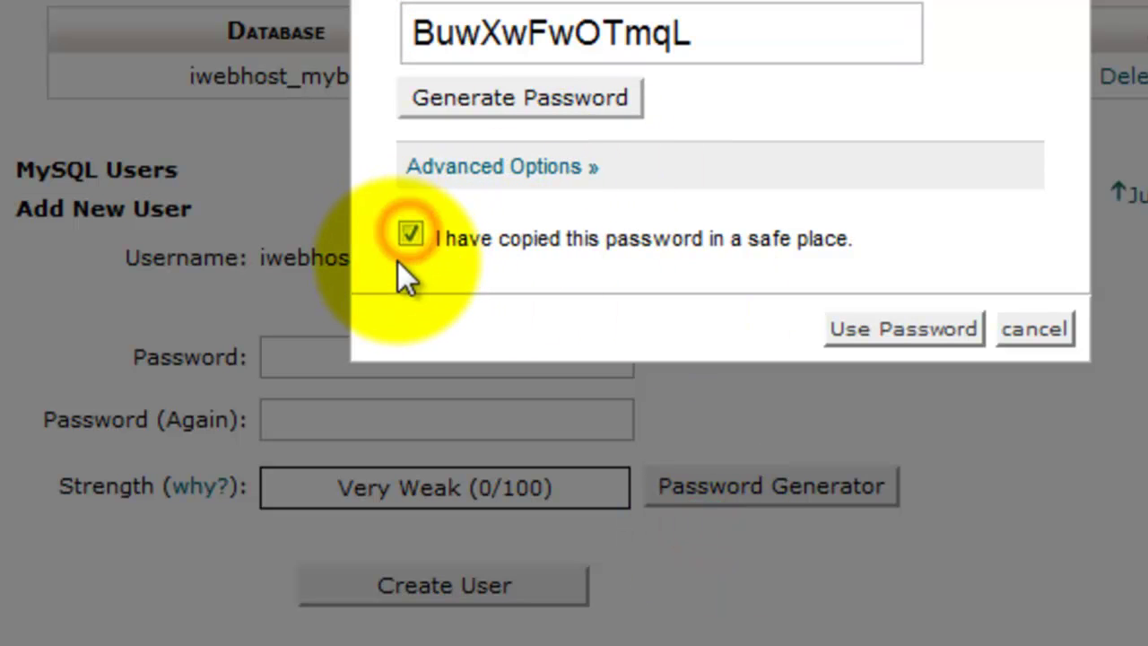
{"action": "left_click", "coordinate": [903, 340]}
{"action": "left_click", "coordinate": [492, 599]}
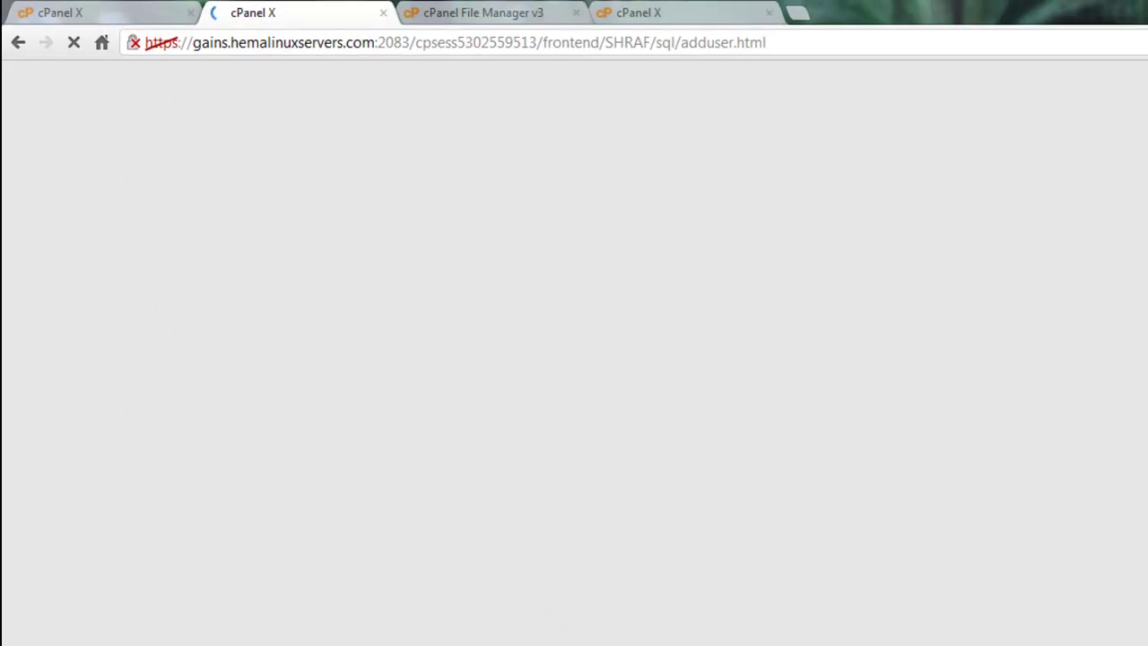
Paste the copied password into Notepad below the iwebhost_mybb line, then return to cPanel.
{"action": "key", "text": "alt+Tab"}
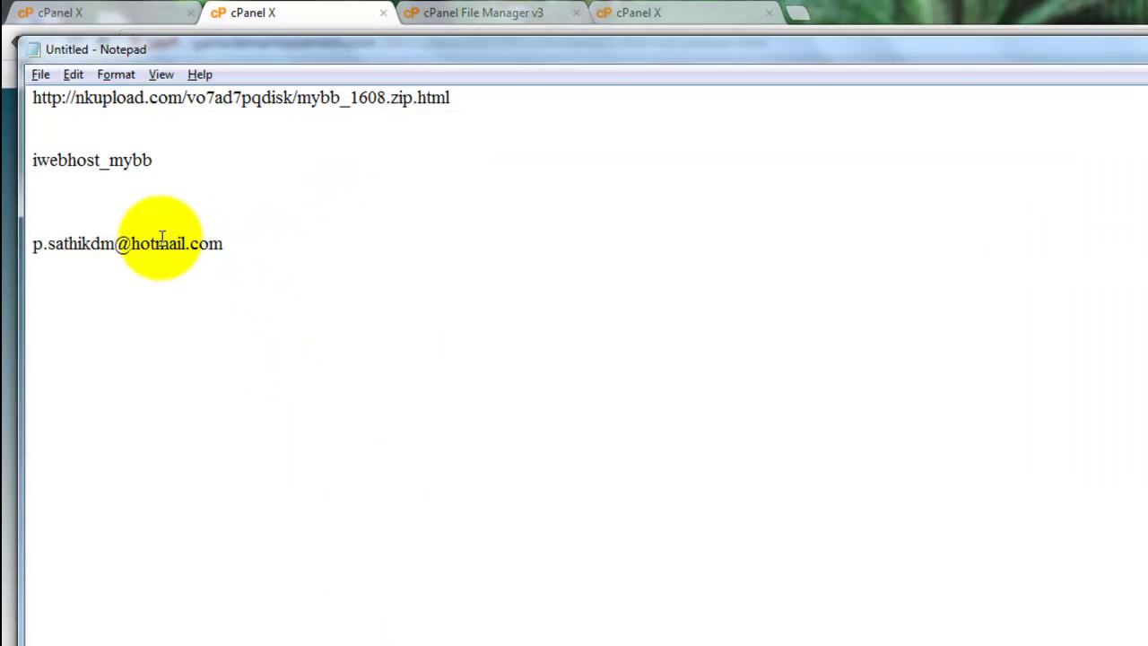
{"action": "key", "text": "ctrl+v"}
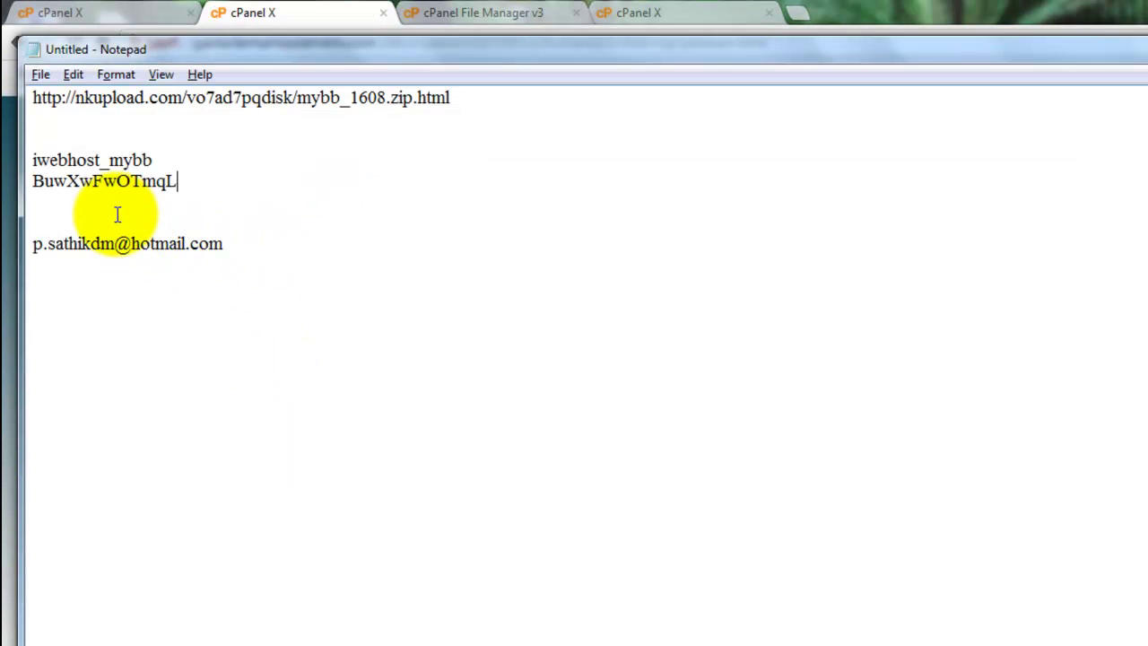
{"action": "key", "text": "alt+Tab"}
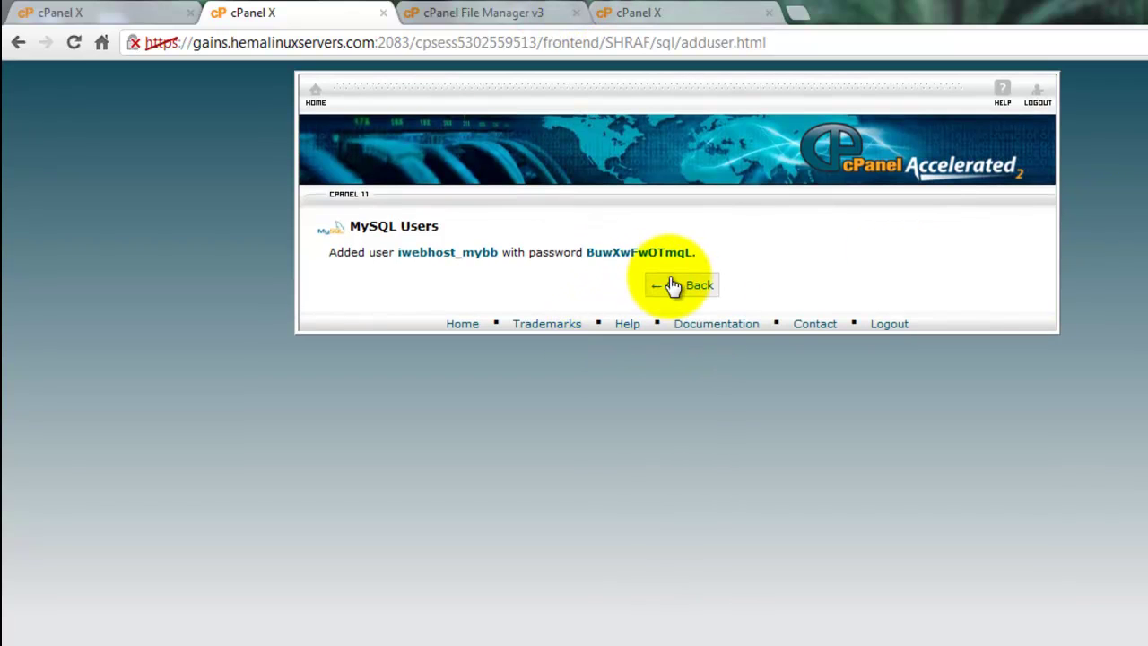
Under Add User To Database, link user iwebhost_mybb to database iwebhost_mybb.
{"action": "left_click", "coordinate": [675, 285]}
{"action": "scroll", "coordinate": [422, 404], "scroll_direction": "down", "scroll_amount": 5}
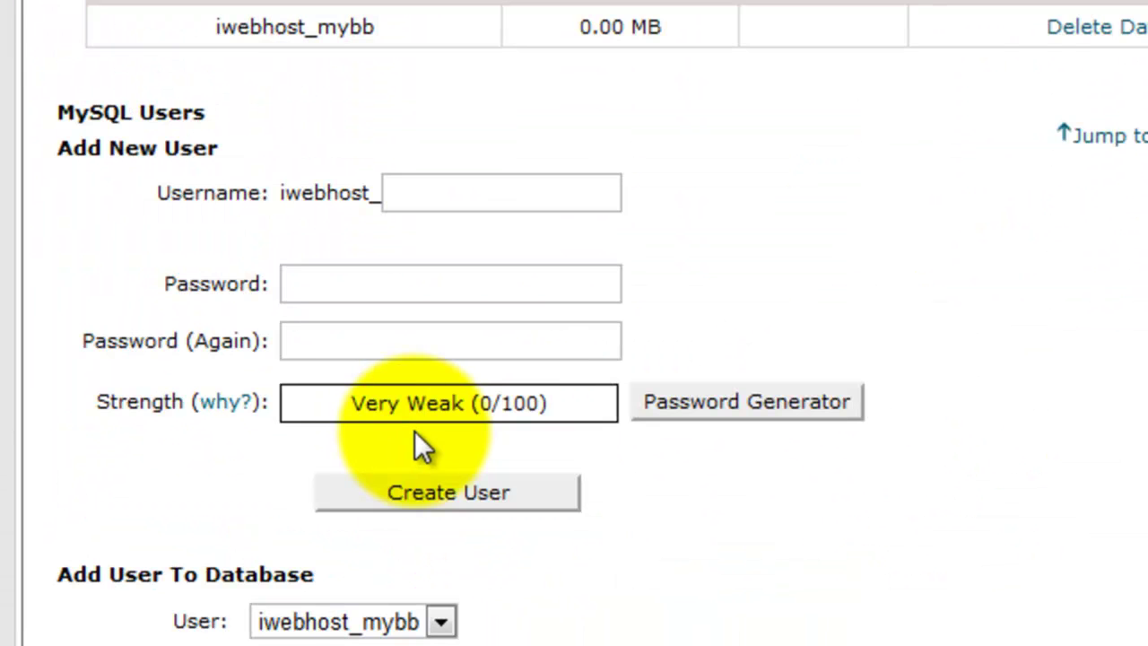
{"action": "scroll", "coordinate": [422, 395], "scroll_direction": "down", "scroll_amount": 3}
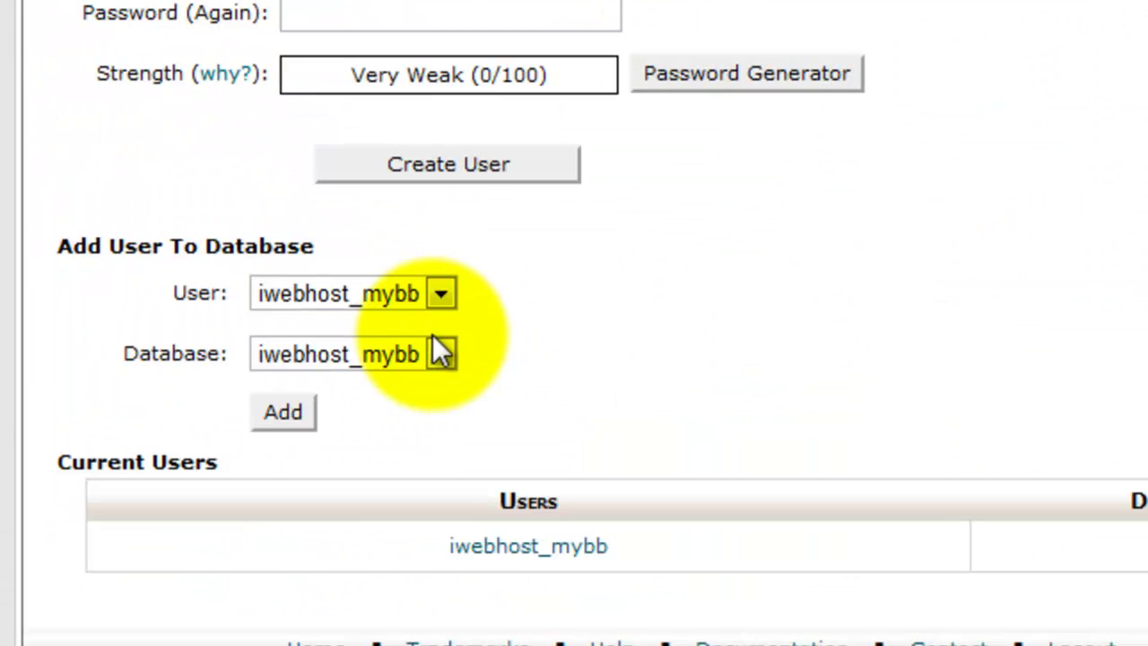
{"action": "left_click", "coordinate": [441, 294]}
{"action": "left_click", "coordinate": [440, 327]}
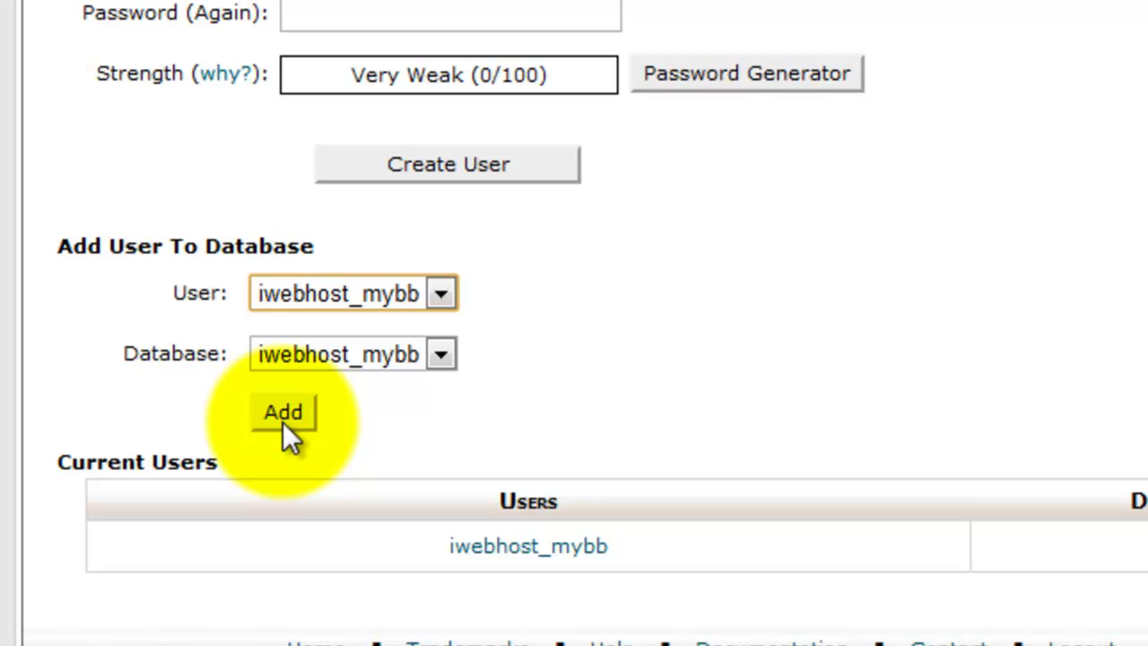
{"action": "left_click", "coordinate": [284, 423]}
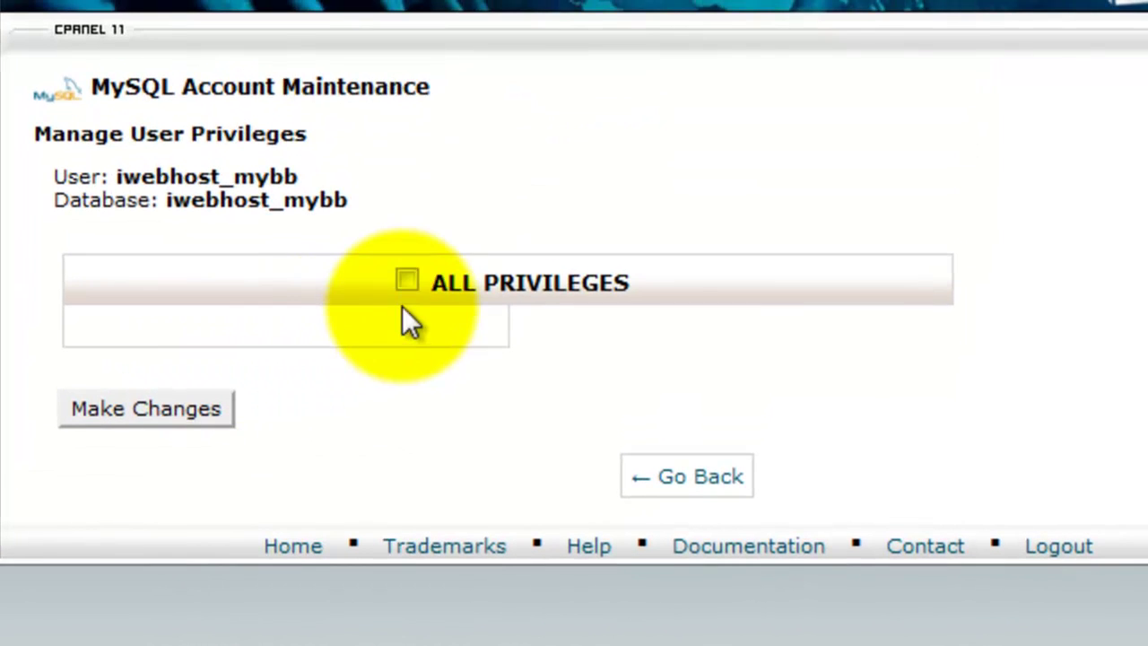
Grant iwebhost_mybb ALL PRIVILEGES on the iwebhost_mybb database and save.
{"action": "left_click", "coordinate": [409, 277]}
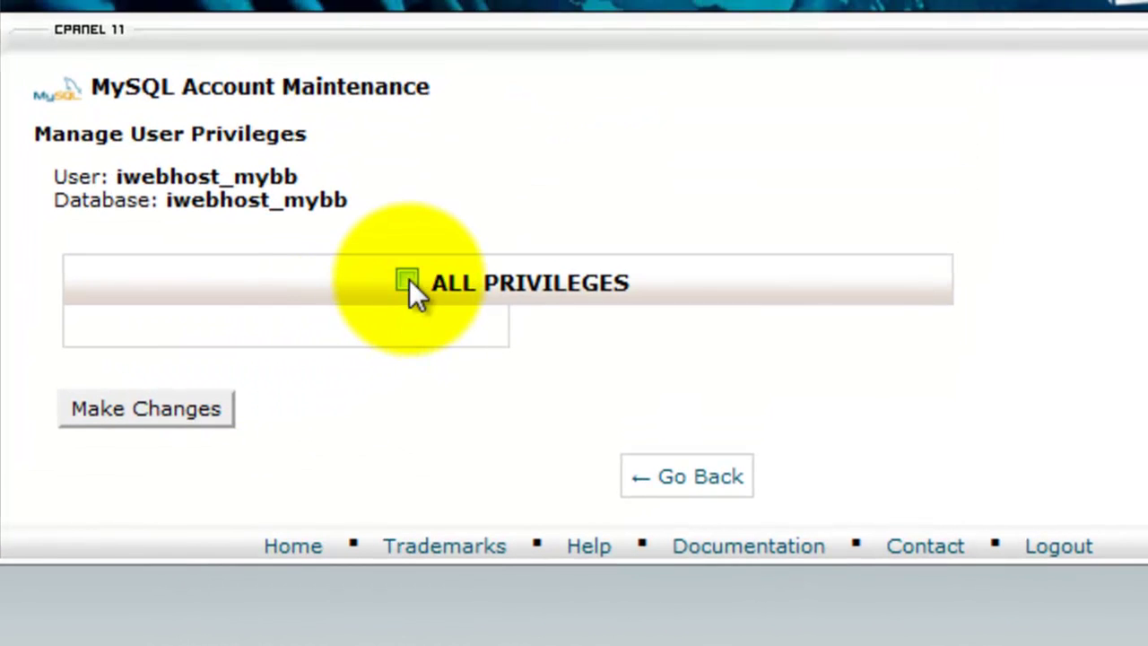
{"action": "left_click", "coordinate": [175, 422]}
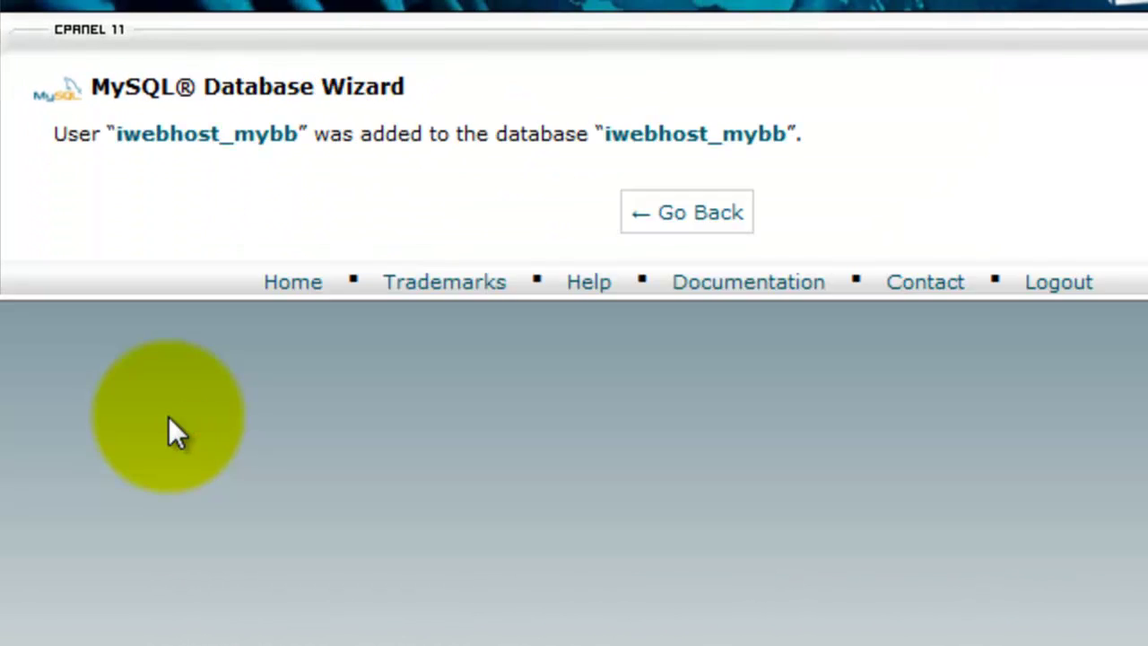
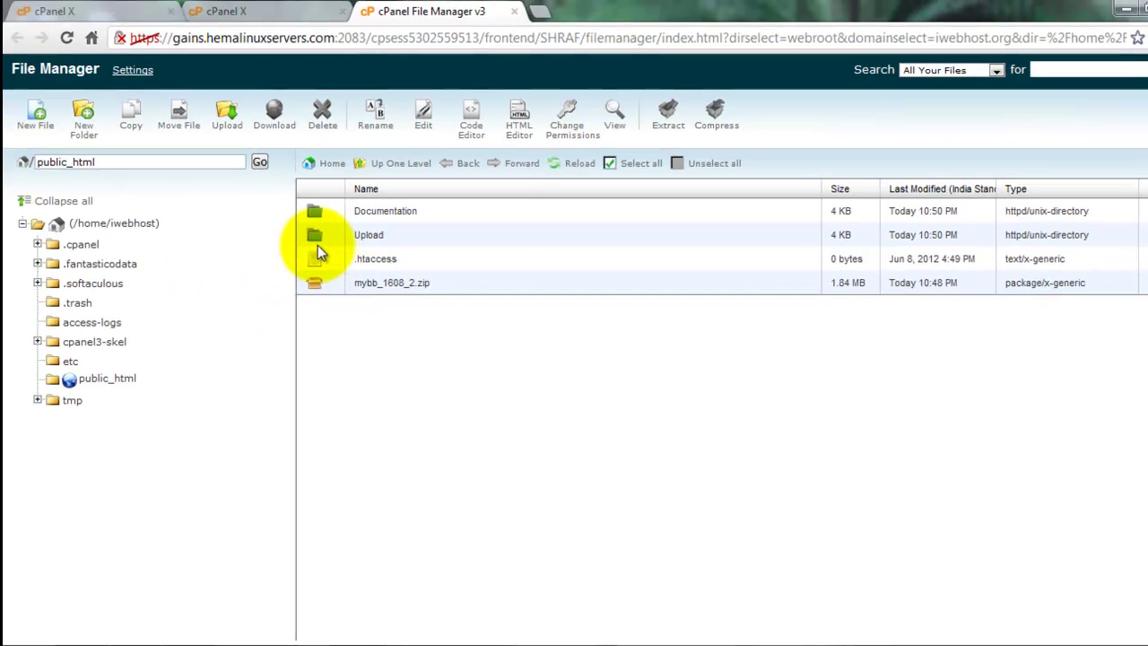
Look through the Upload and Documentation folders, then open public_html/Upload and select its admin folder.
{"action": "double_click", "coordinate": [313, 236]}
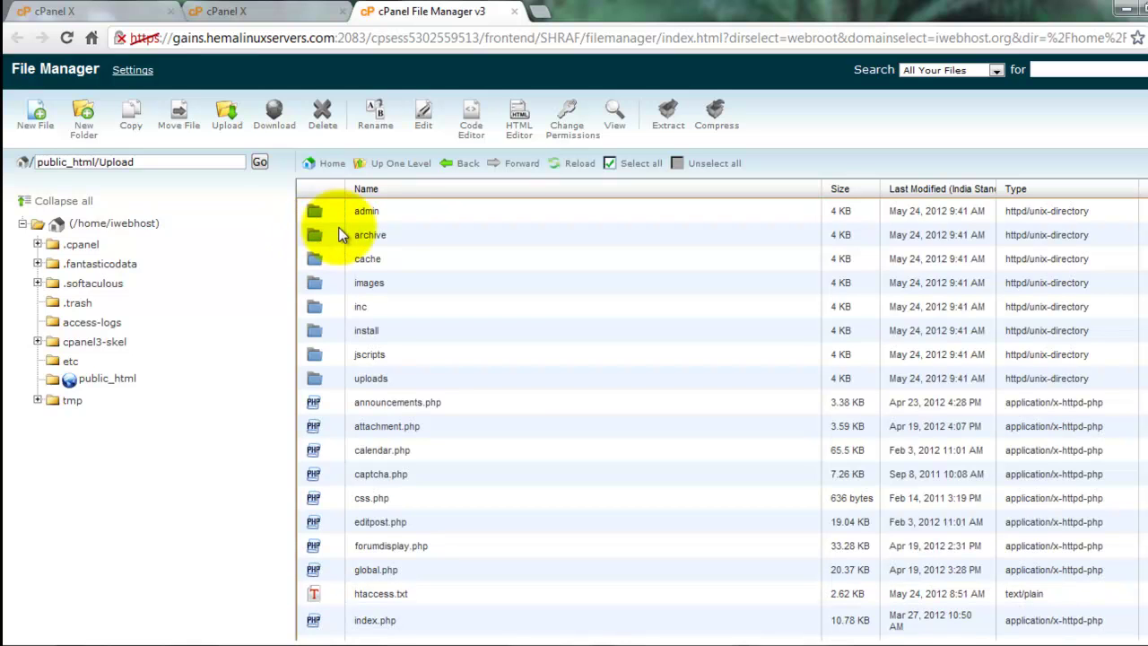
{"action": "left_click", "coordinate": [395, 164]}
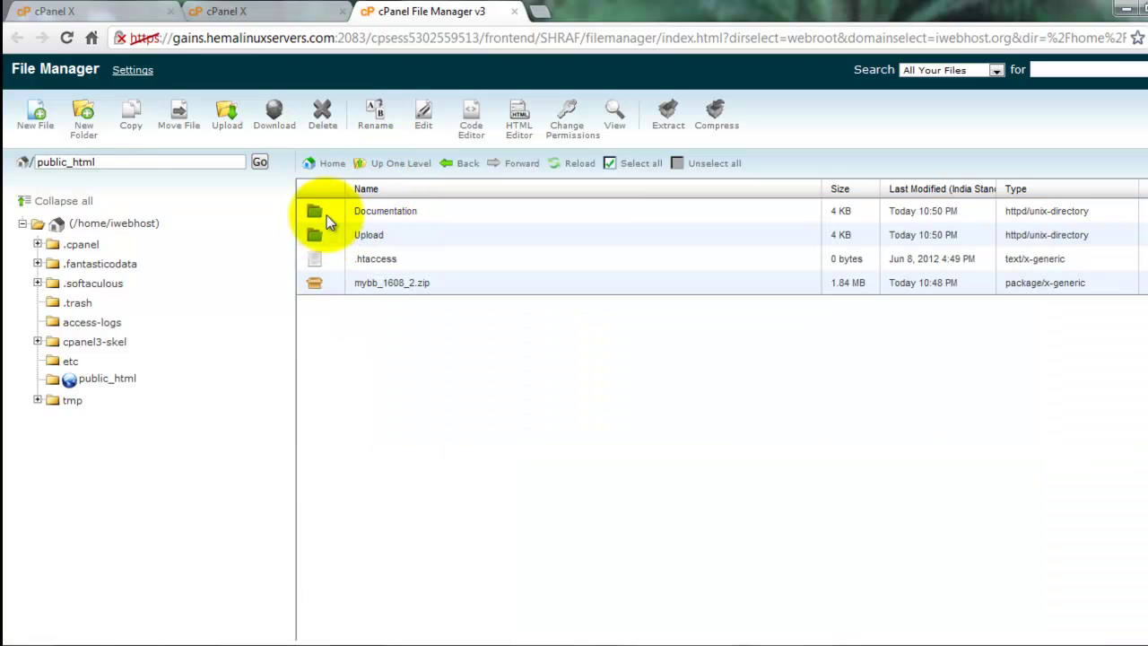
{"action": "double_click", "coordinate": [325, 214]}
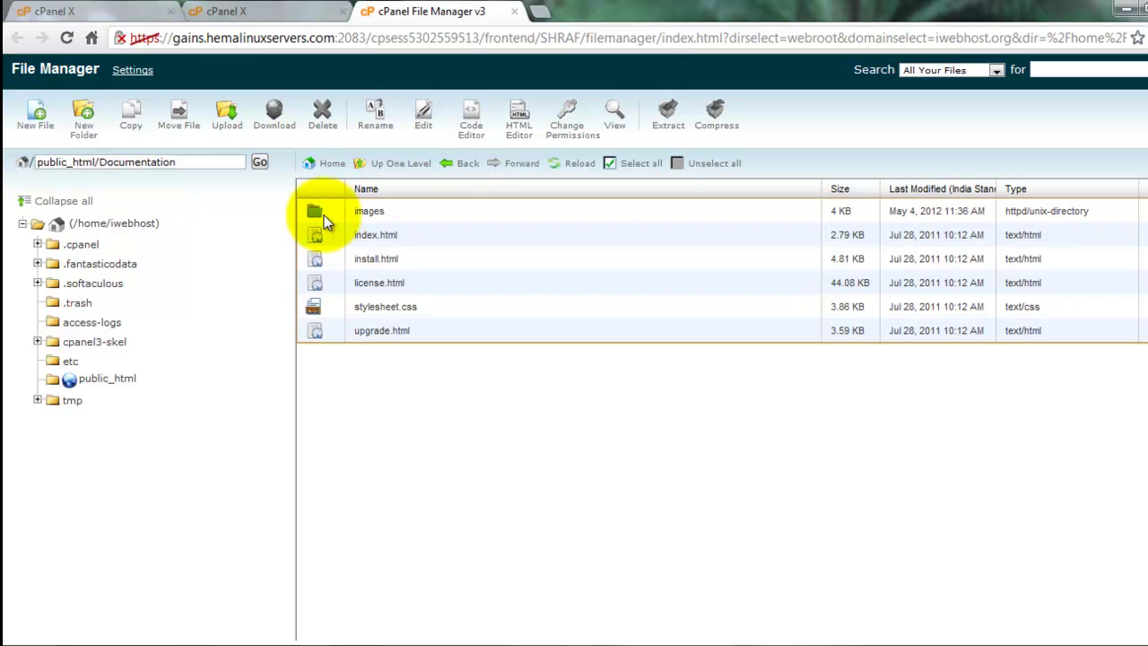
{"action": "left_click", "coordinate": [404, 170]}
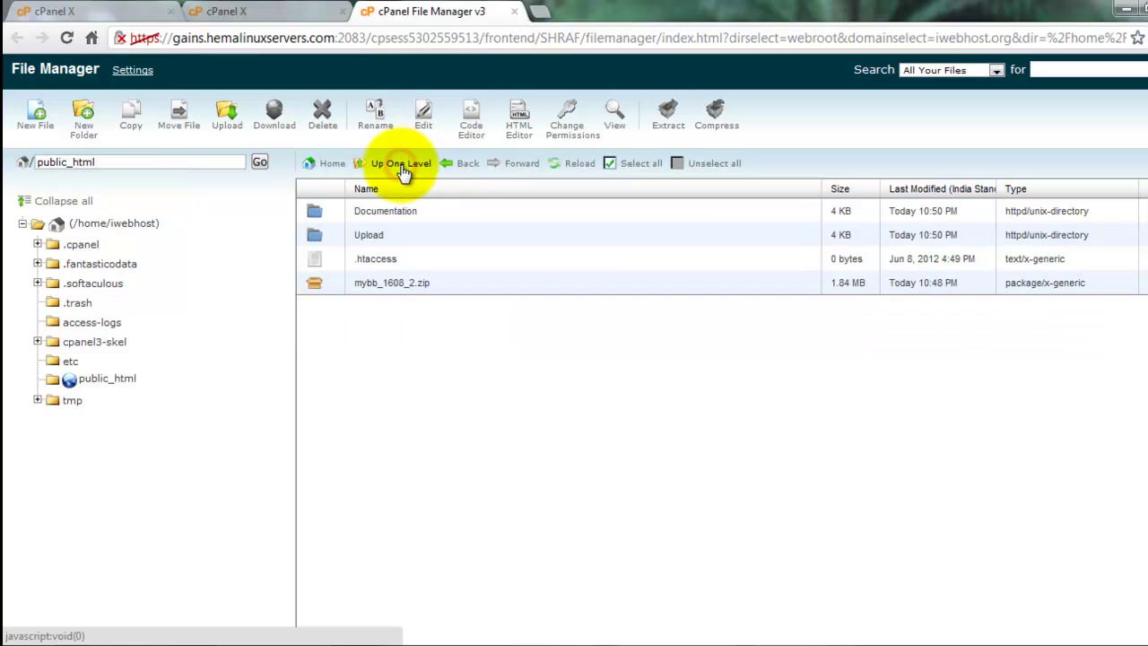
{"action": "left_click", "coordinate": [316, 237]}
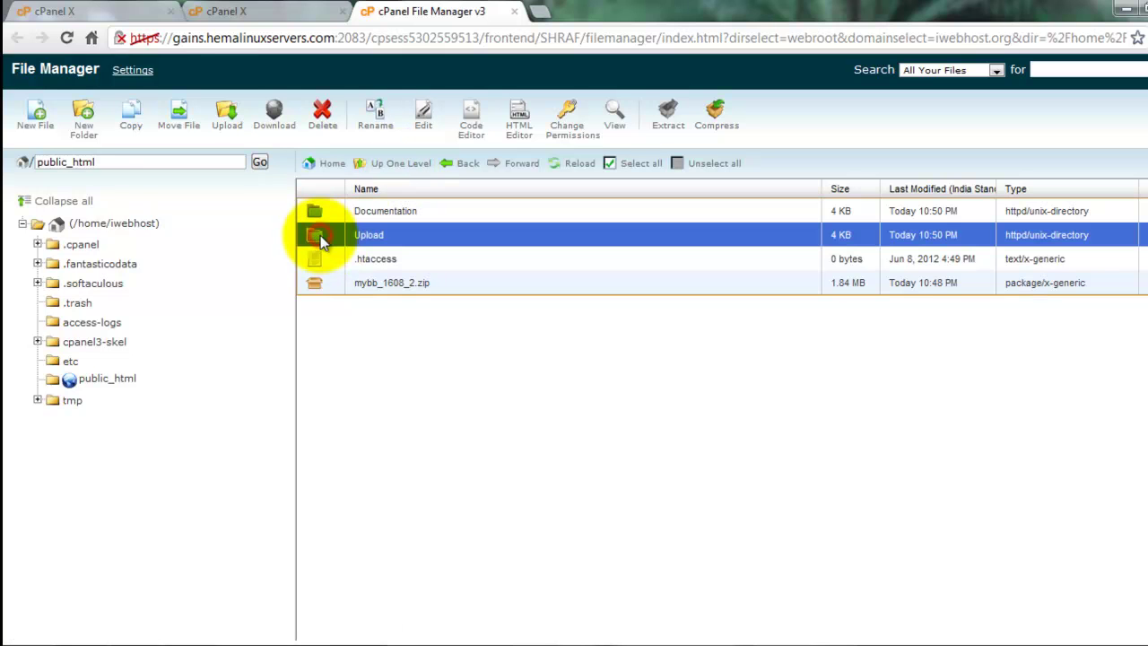
{"action": "double_click", "coordinate": [314, 241]}
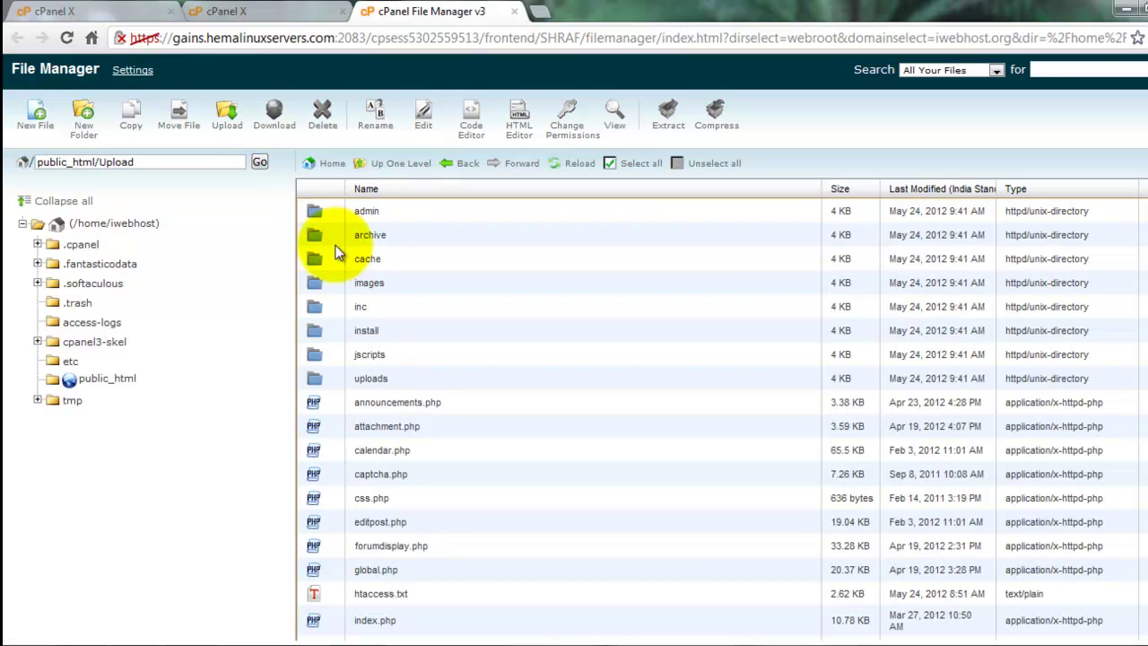
{"action": "left_click", "coordinate": [334, 218]}
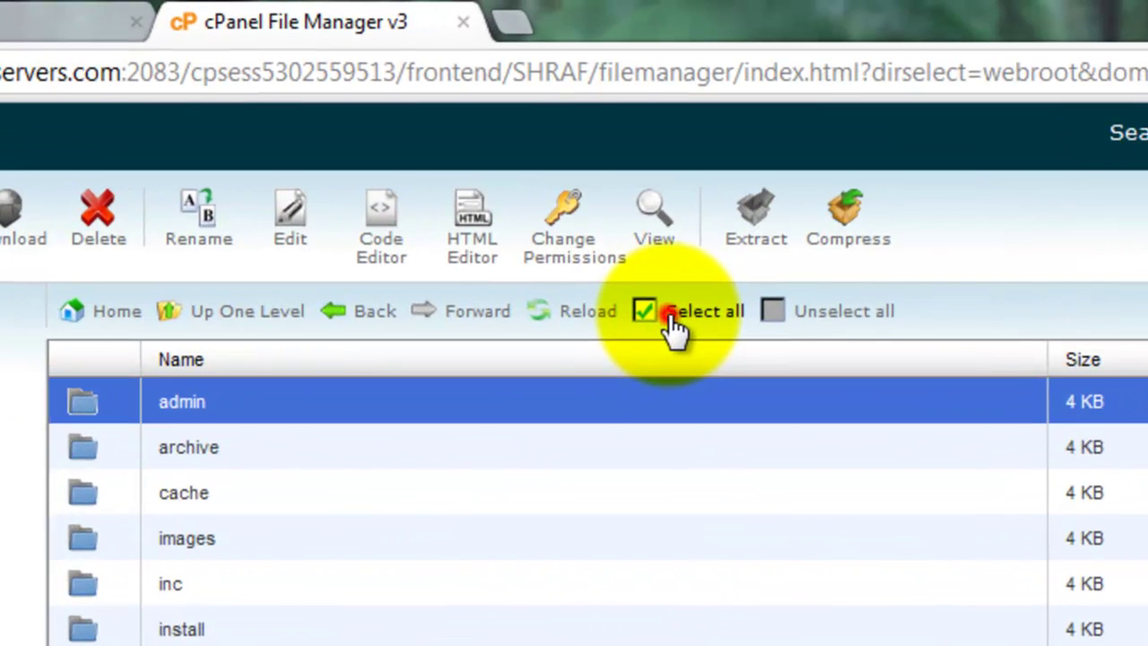
Select everything in Upload and move it to /public_html/.
{"action": "left_click", "coordinate": [633, 183]}
{"action": "right_click", "coordinate": [252, 499]}
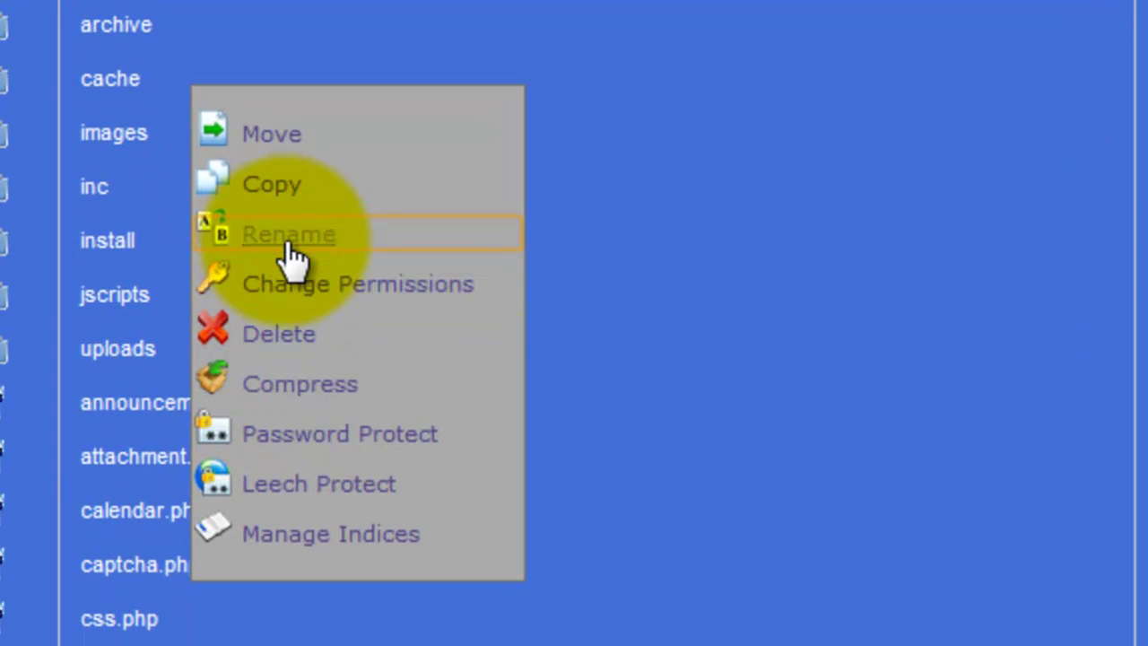
{"action": "left_click", "coordinate": [274, 126]}
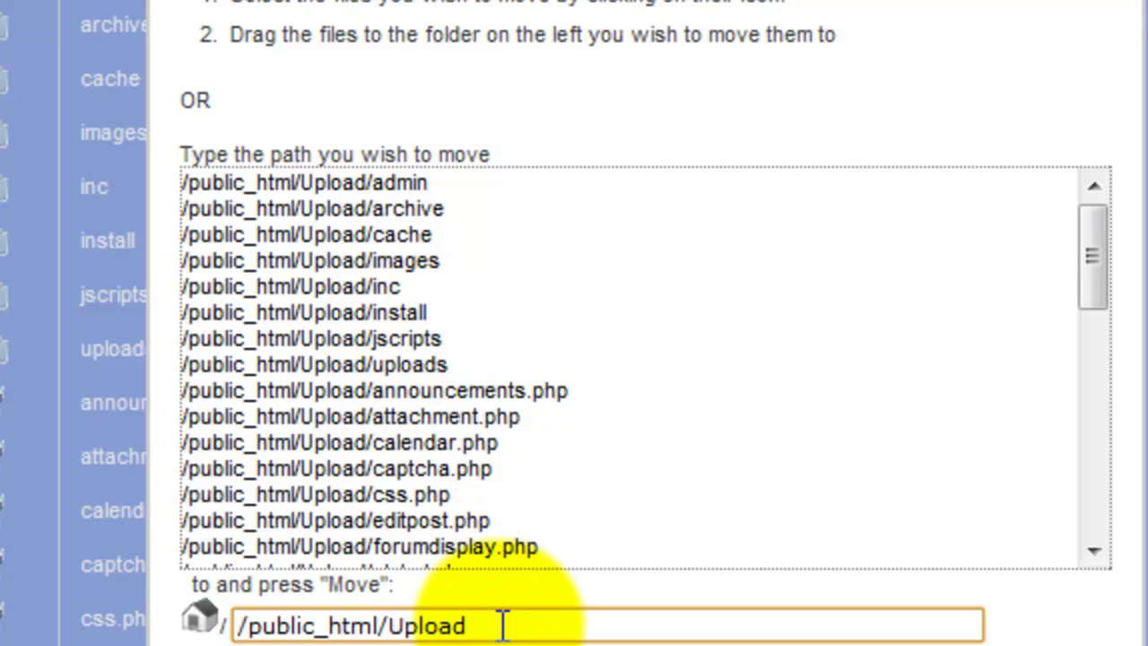
{"action": "left_click_drag", "start_coordinate": [504, 625], "coordinate": [397, 626]}
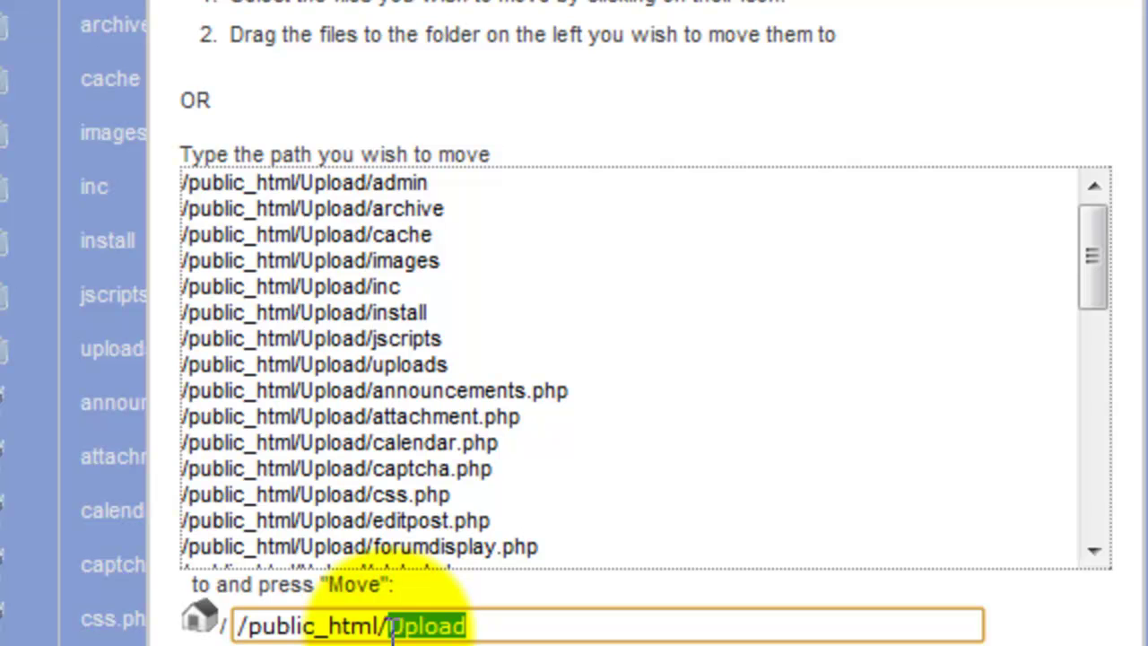
{"action": "key", "text": "BackSpace"}
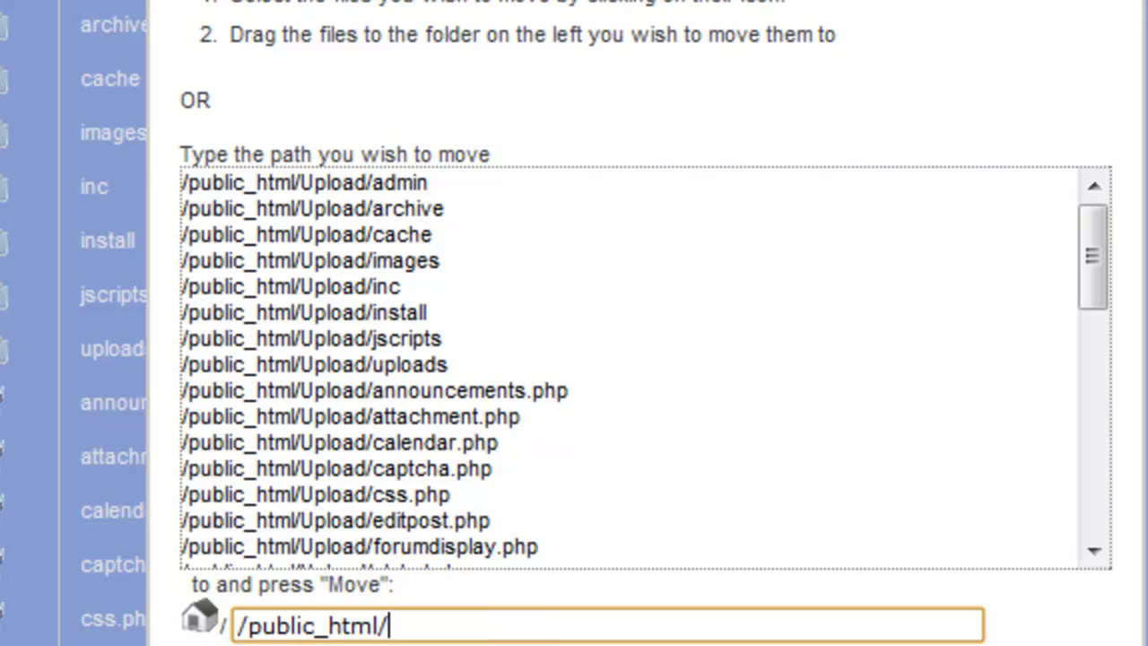
{"action": "key", "text": "Return"}
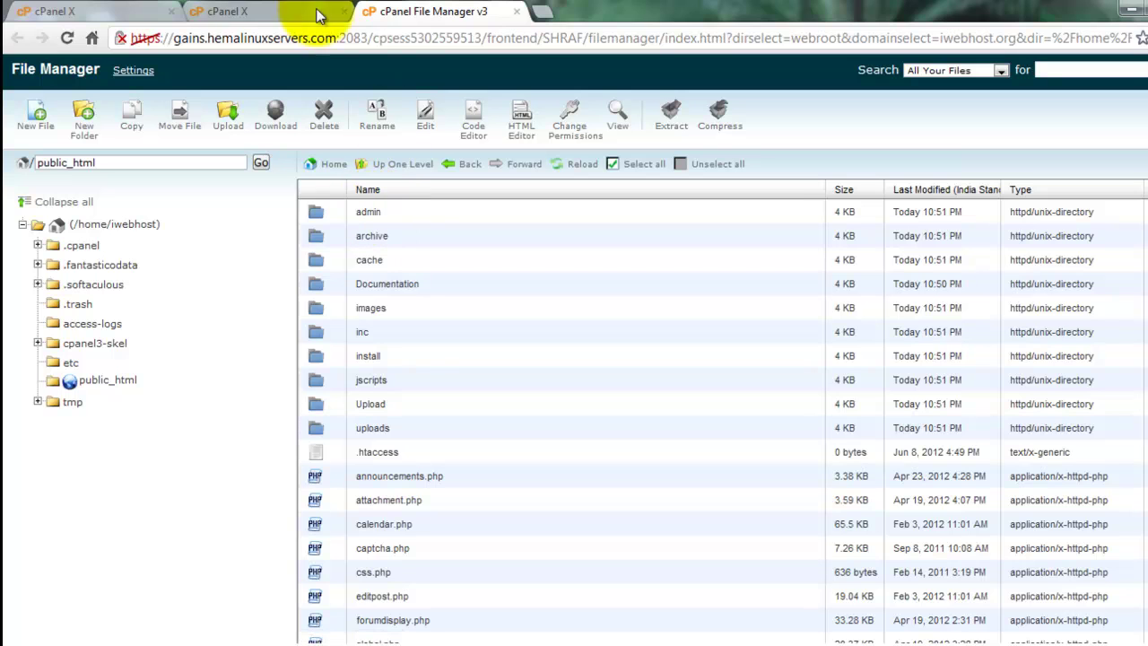
Load usrolanka.com in a new Chrome tab.
{"action": "left_click", "coordinate": [542, 12]}
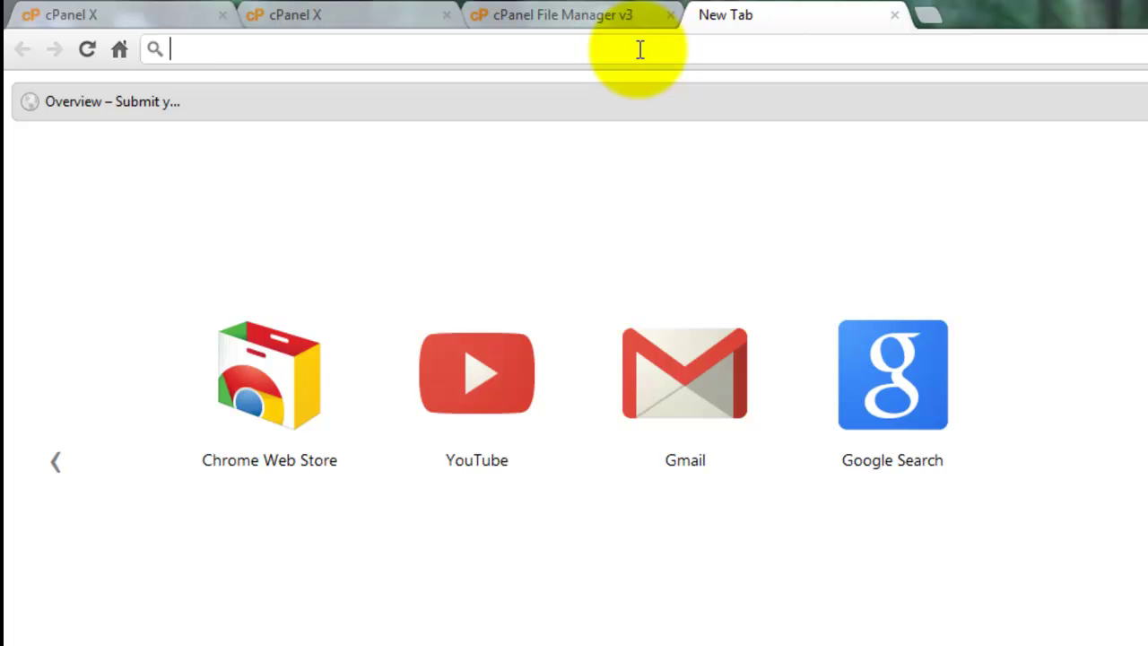
{"action": "type", "text": "us"}
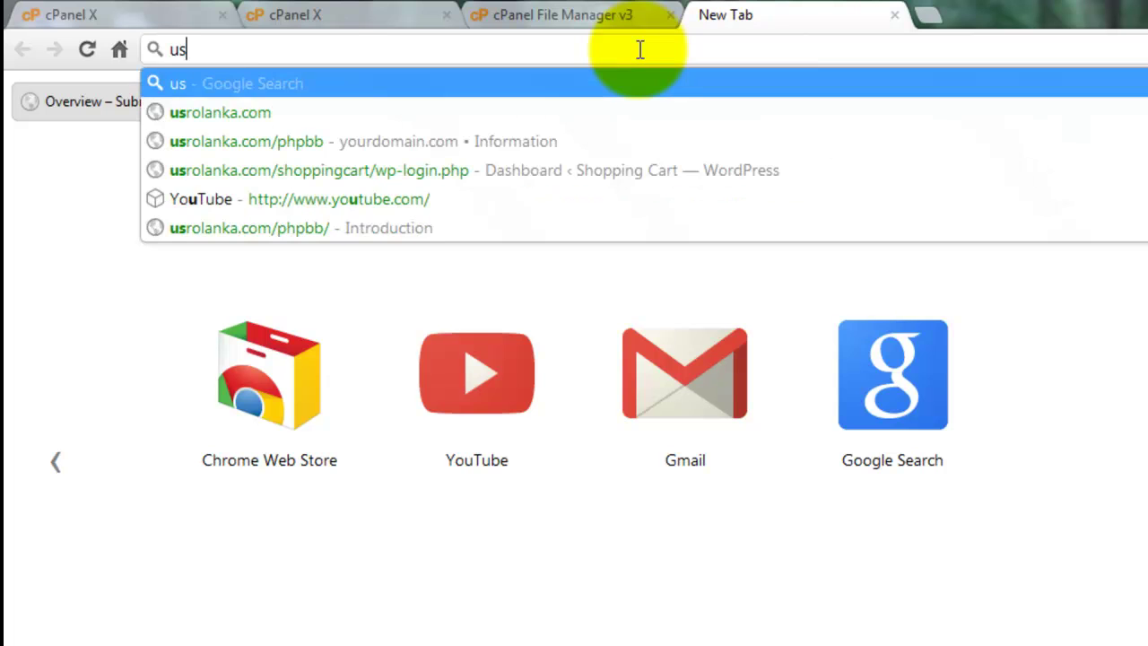
{"action": "type", "text": "rolanka.com"}
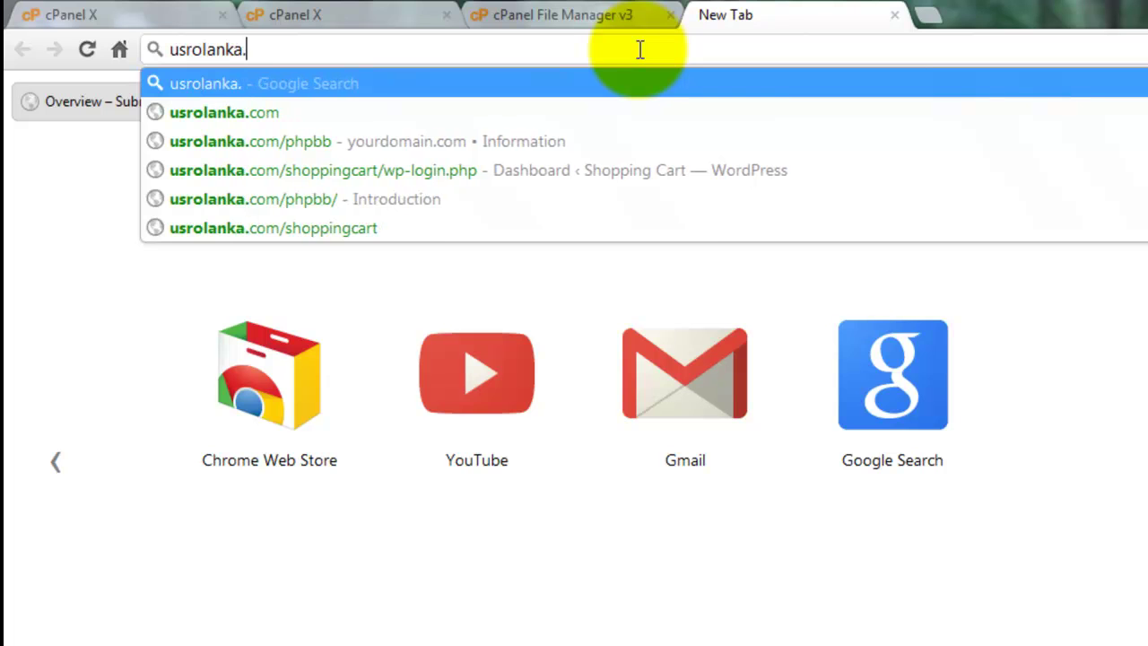
{"action": "key", "text": "Return"}
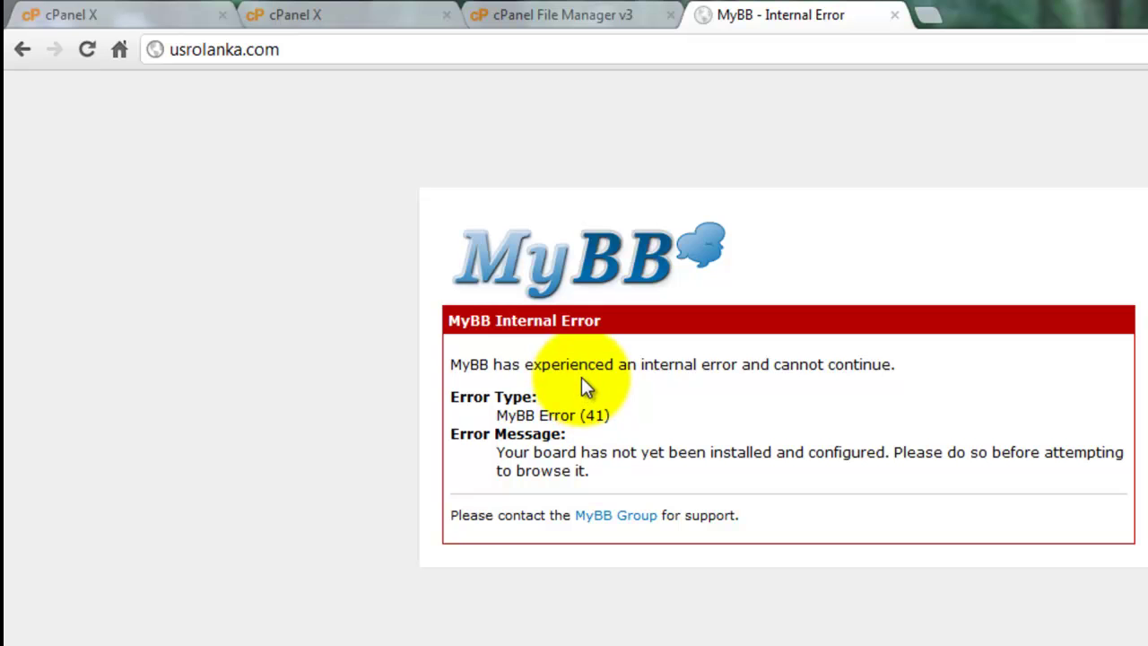
Check the install folder's contents, then try loading the install address on the site tab.
{"action": "left_click", "coordinate": [588, 16]}
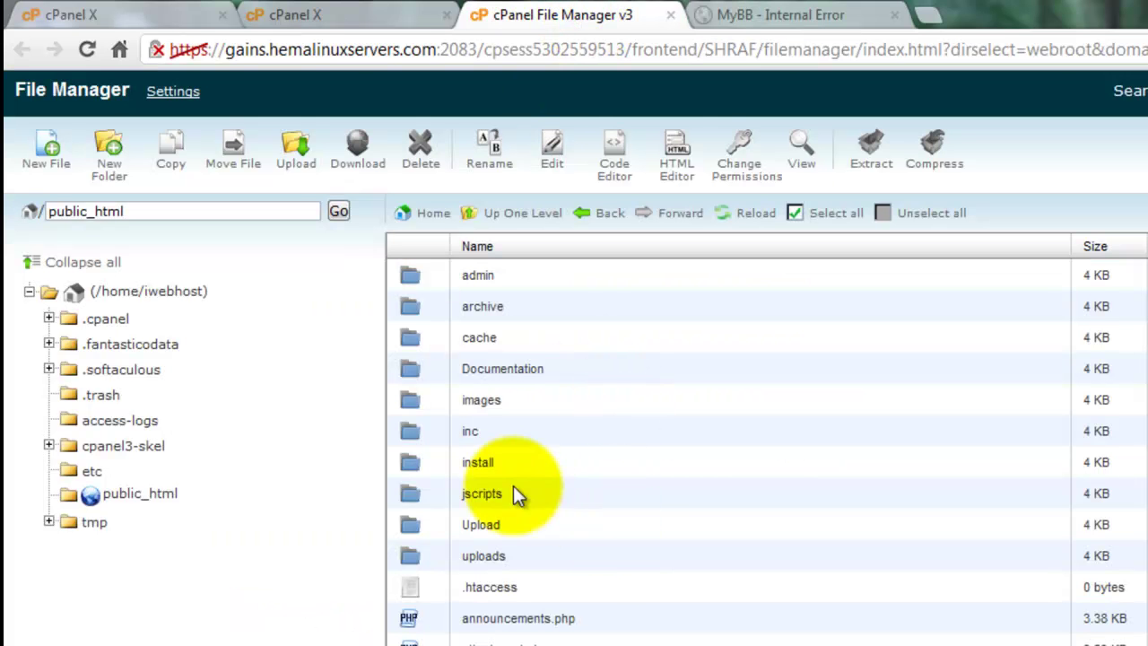
{"action": "double_click", "coordinate": [412, 463]}
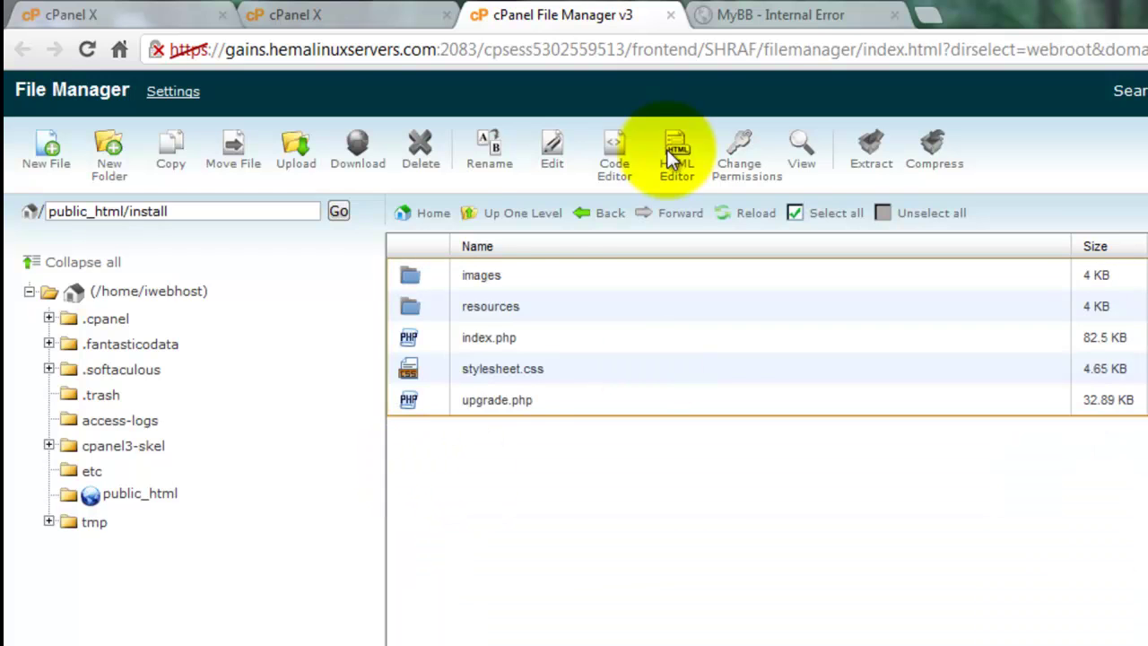
{"action": "left_click", "coordinate": [780, 16]}
{"action": "left_click", "coordinate": [342, 51]}
{"action": "left_click", "coordinate": [341, 51]}
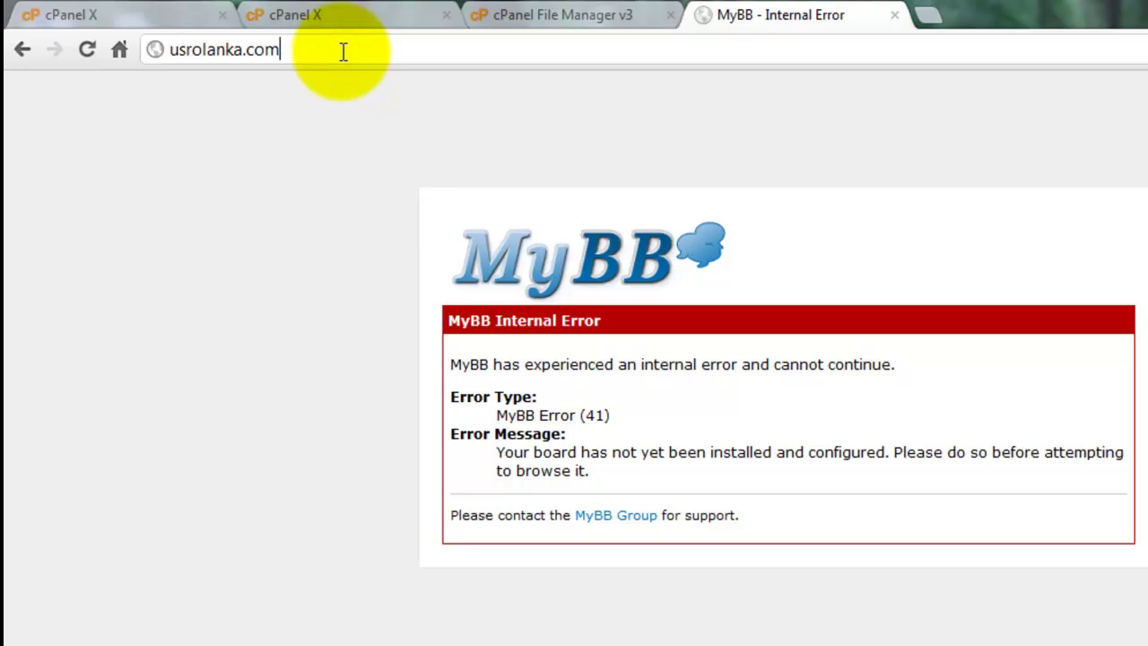
{"action": "type", "text": "/isntall"}
{"action": "key", "text": "Return"}
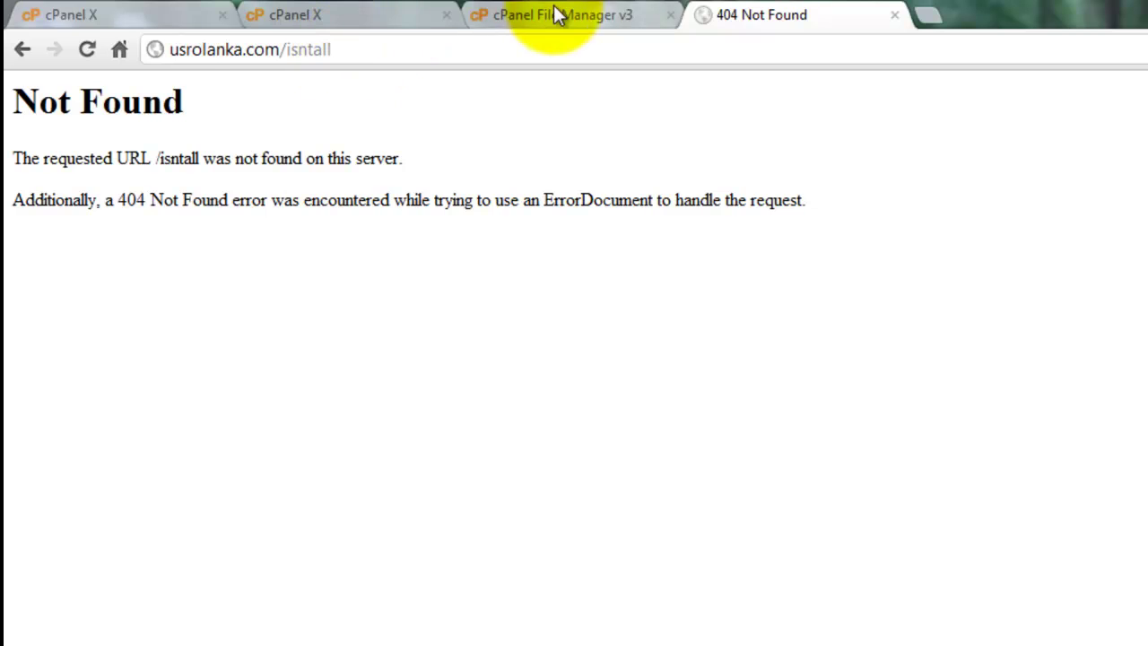
Correct the misspelled /isnta address to usrolanka.com/install and load it.
{"action": "left_click", "coordinate": [554, 10]}
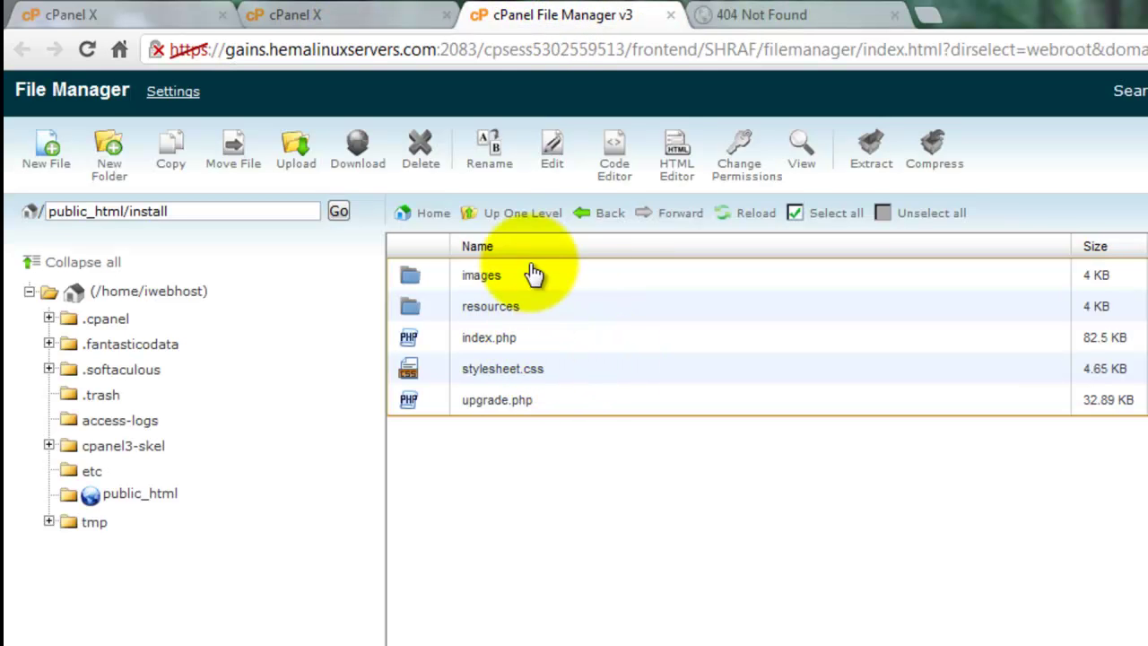
{"action": "left_click_drag", "start_coordinate": [190, 212], "coordinate": [132, 212]}
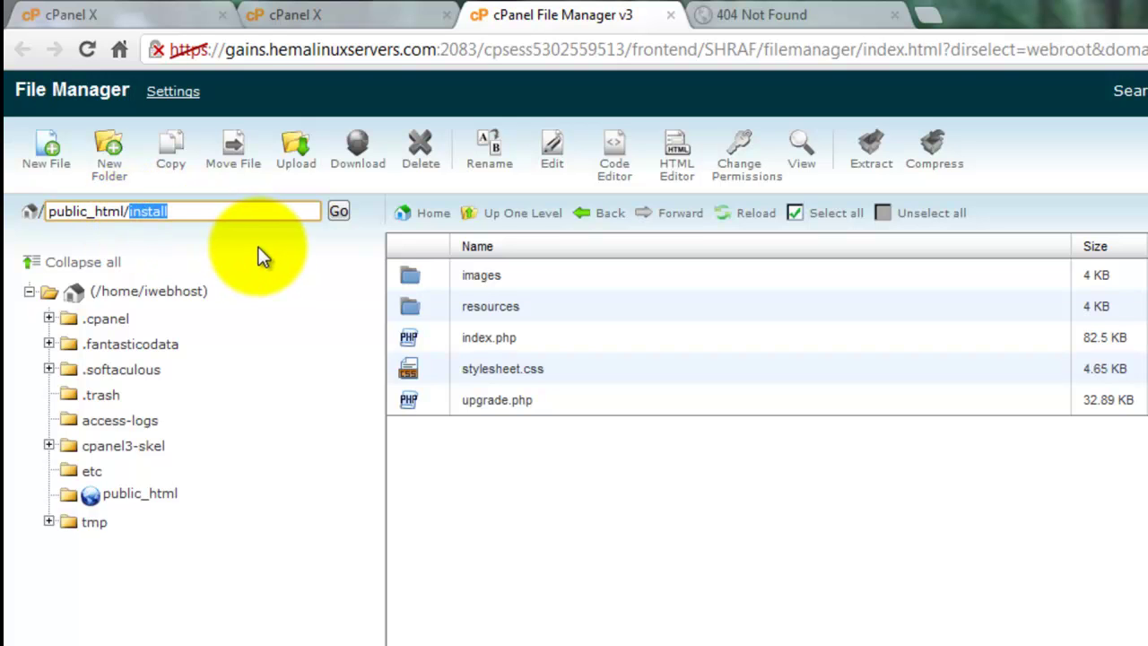
{"action": "left_click", "coordinate": [744, 25]}
{"action": "left_click_drag", "start_coordinate": [332, 50], "coordinate": [289, 49]}
{"action": "type", "text": "install"}
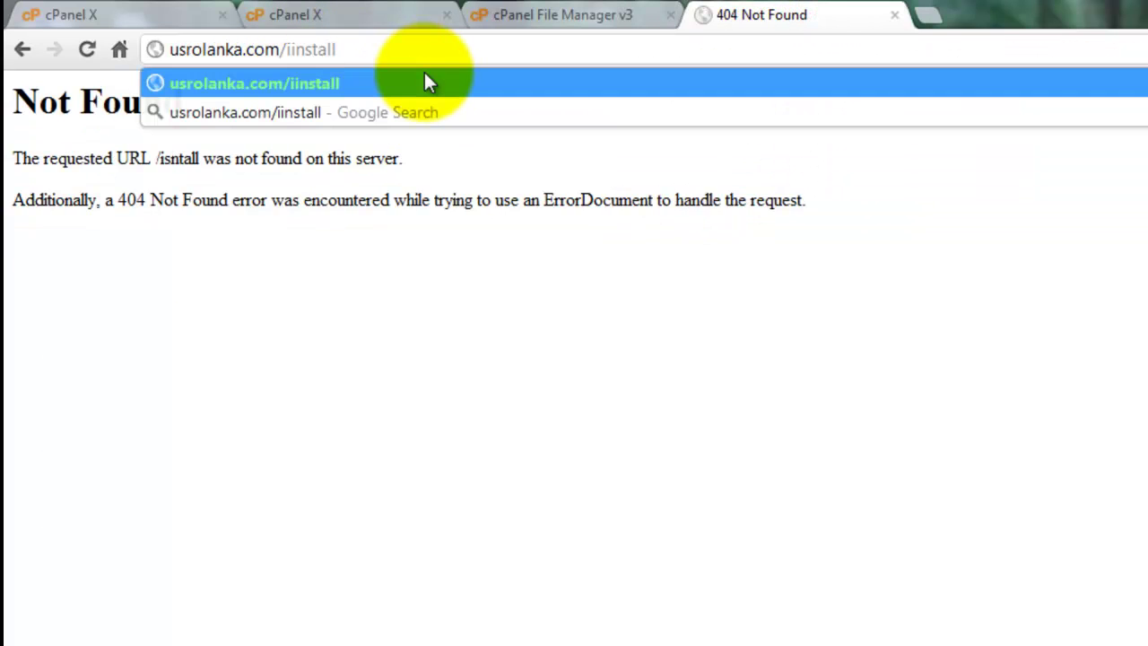
{"action": "key", "text": "BackSpace"}
{"action": "key", "text": "BackSpace"}
{"action": "key", "text": "BackSpace"}
{"action": "key", "text": "BackSpace"}
{"action": "key", "text": "BackSpace"}
{"action": "key", "text": "BackSpace"}
{"action": "key", "text": "BackSpace"}
{"action": "key", "text": "BackSpace"}
{"action": "type", "text": "install"}
{"action": "key", "text": "Return"}
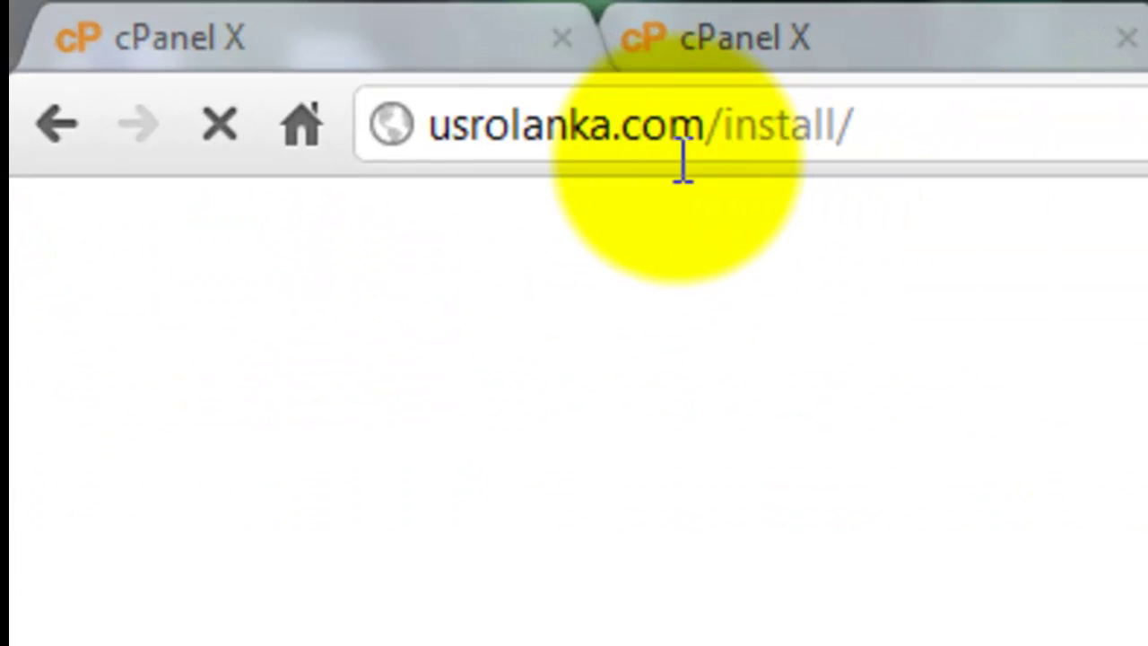
Reload the install page, scroll through the License Agreement and continue to Requirements Check.
{"action": "left_click_drag", "start_coordinate": [715, 125], "coordinate": [913, 128]}
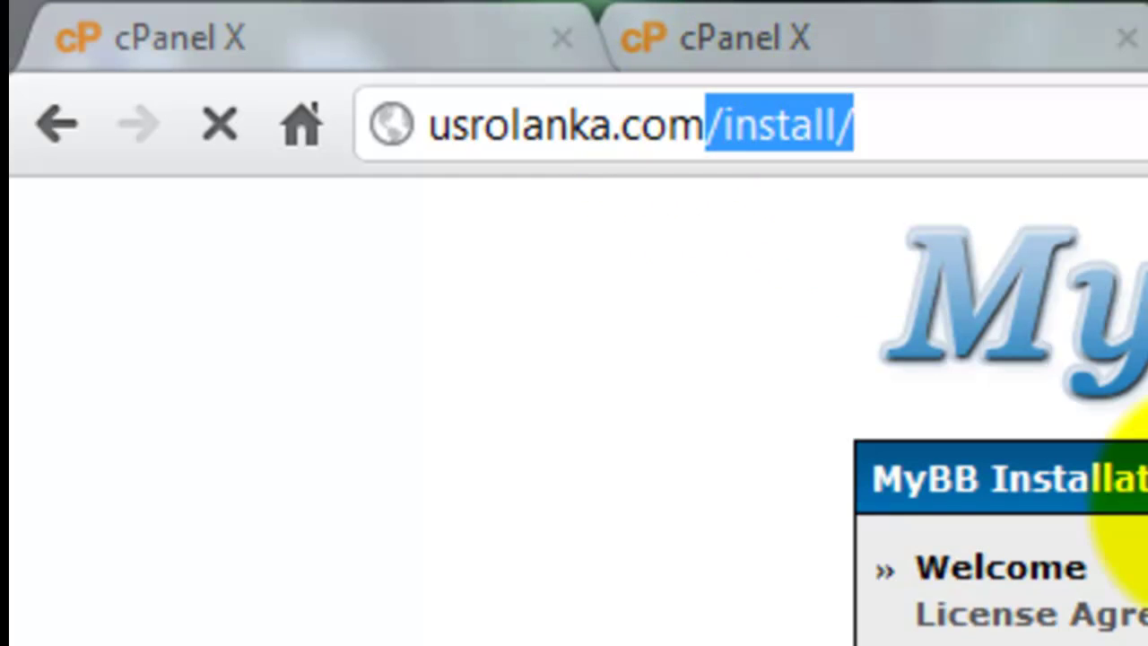
{"action": "left_click", "coordinate": [1139, 503]}
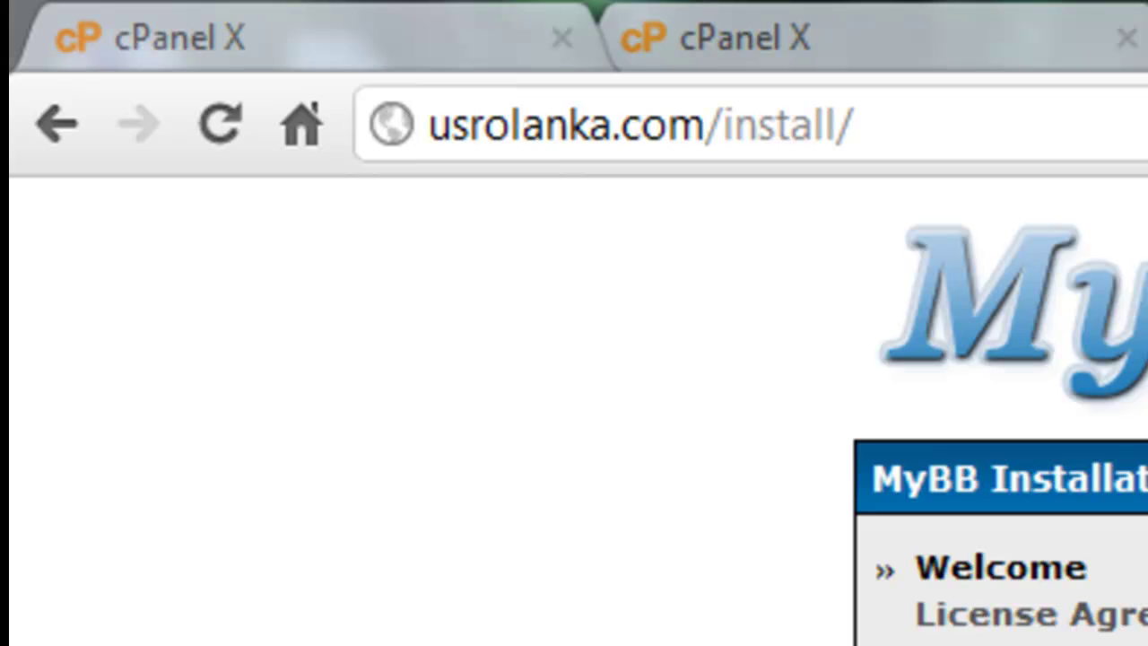
{"action": "key", "text": "F5"}
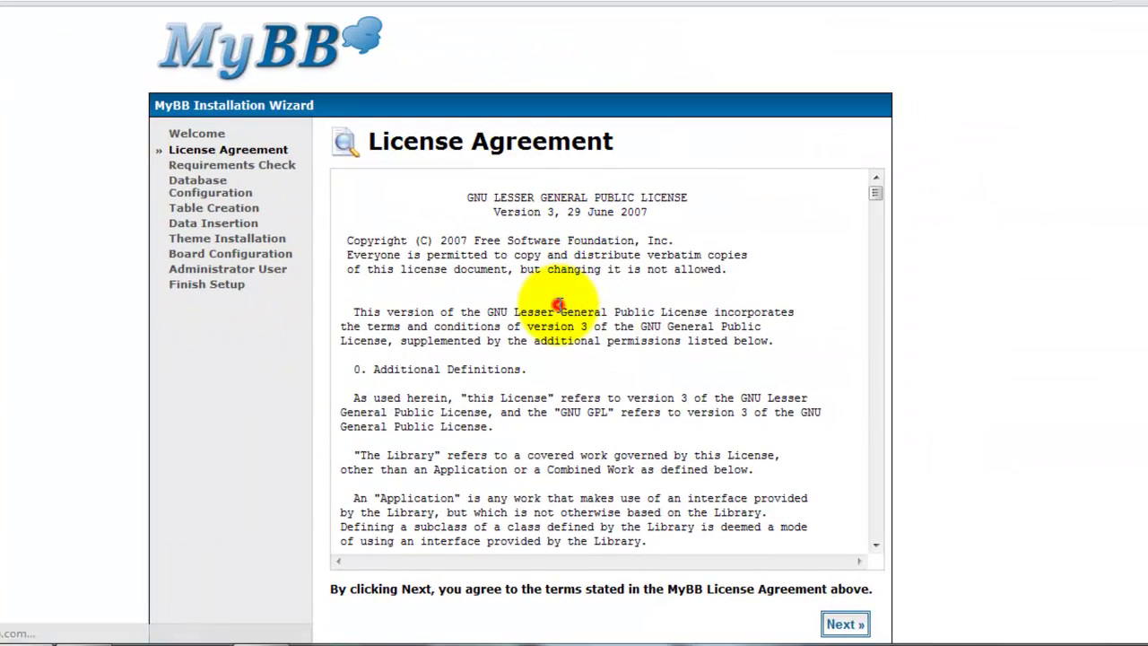
{"action": "scroll", "coordinate": [558, 305], "scroll_direction": "down", "scroll_amount": 15}
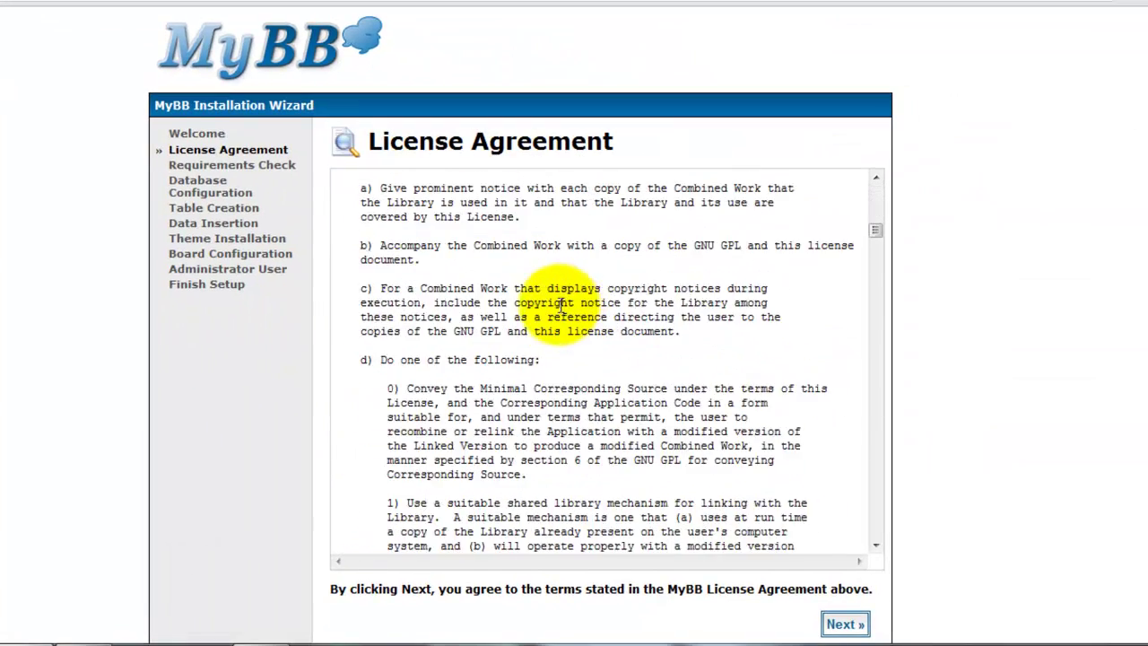
{"action": "scroll", "coordinate": [664, 301], "scroll_direction": "down", "scroll_amount": 5}
{"action": "scroll", "coordinate": [1140, 260], "scroll_direction": "down", "scroll_amount": 1}
{"action": "left_click", "coordinate": [875, 254]}
{"action": "left_click_drag", "start_coordinate": [876, 254], "coordinate": [872, 507]}
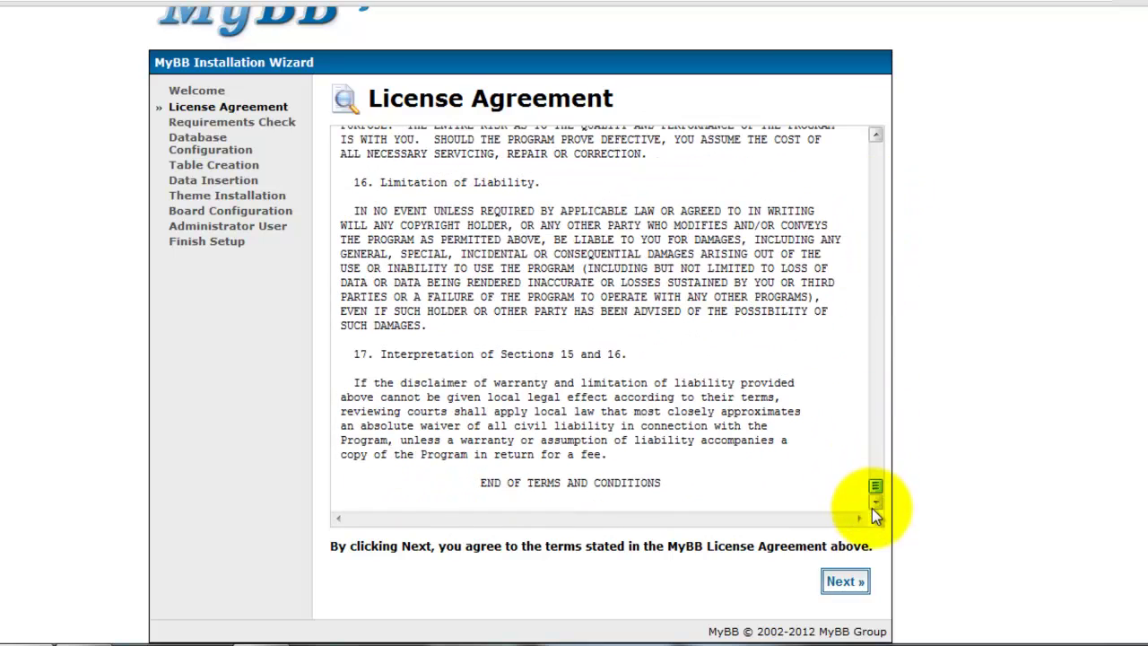
{"action": "left_click", "coordinate": [843, 583]}
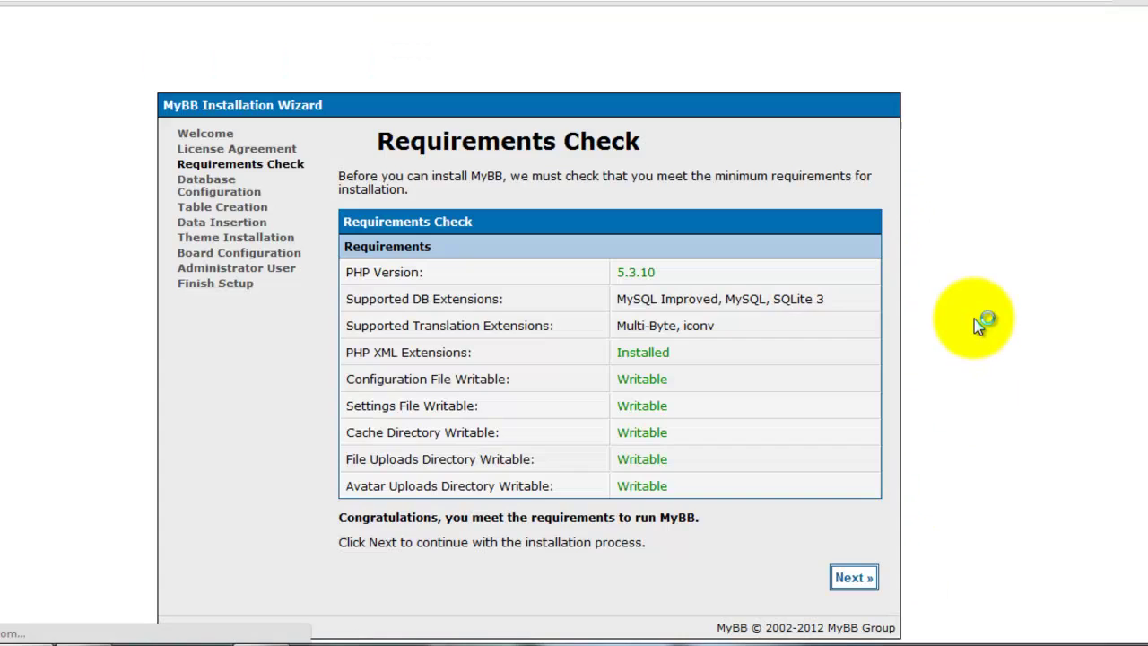
Advance to Database Configuration and put the cursor in the Database Username field.
{"action": "left_click", "coordinate": [866, 585]}
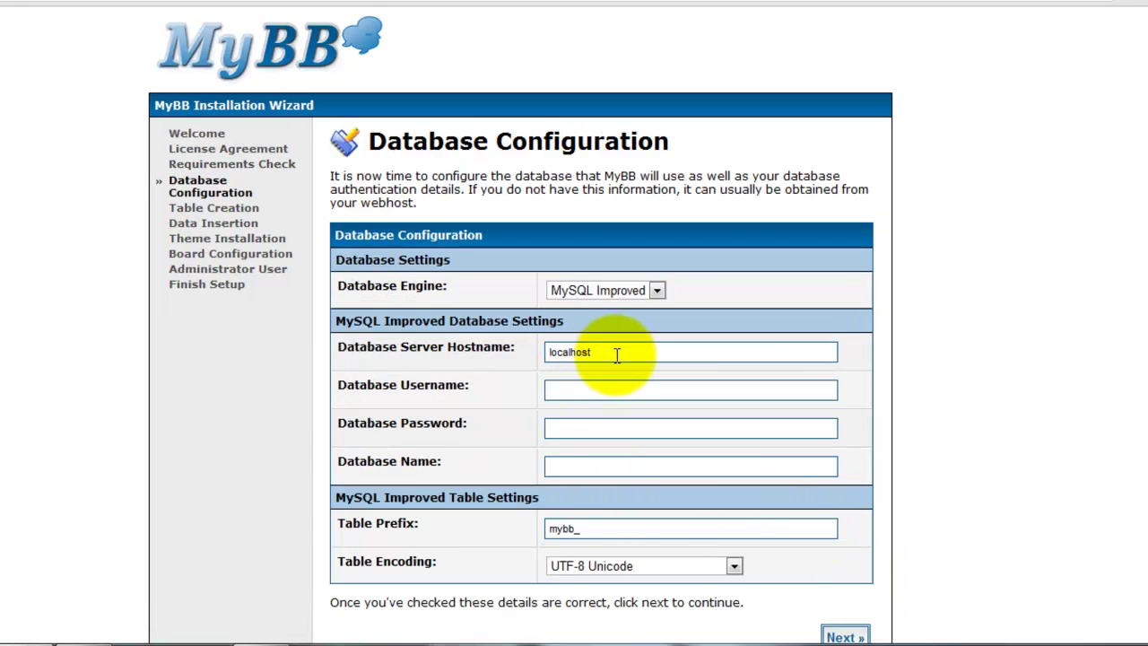
{"action": "left_click_drag", "start_coordinate": [617, 352], "coordinate": [495, 352]}
{"action": "left_click", "coordinate": [571, 392]}
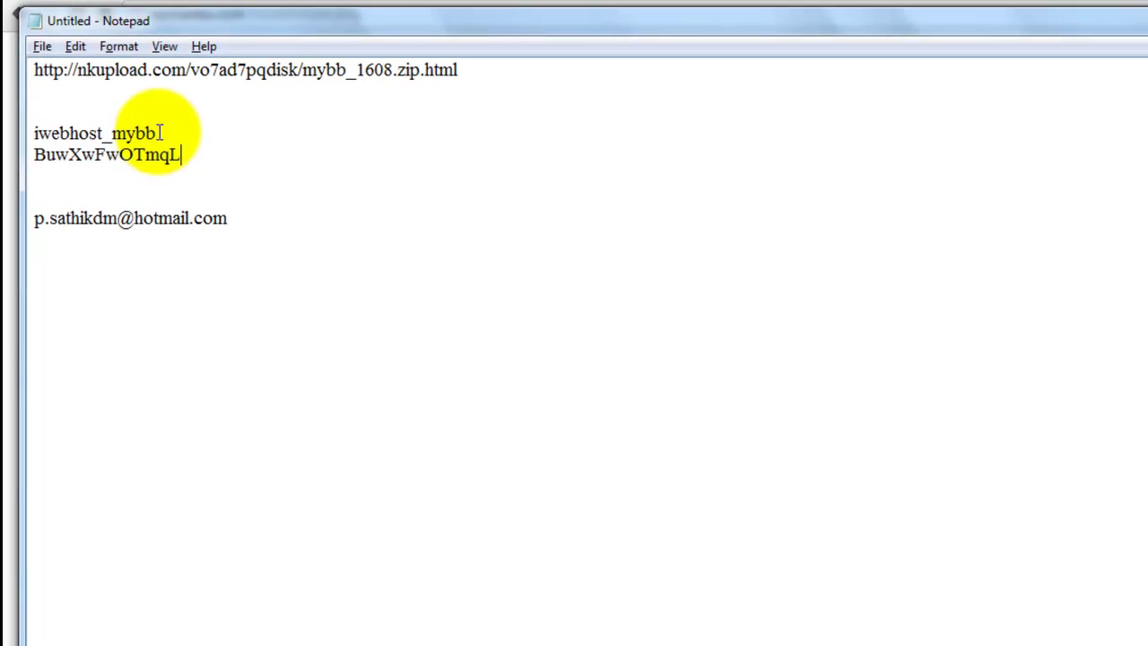
Copy the saved database username from Notepad into the Username, Password and Database Name fields.
{"action": "left_click_drag", "start_coordinate": [158, 133], "coordinate": [33, 133]}
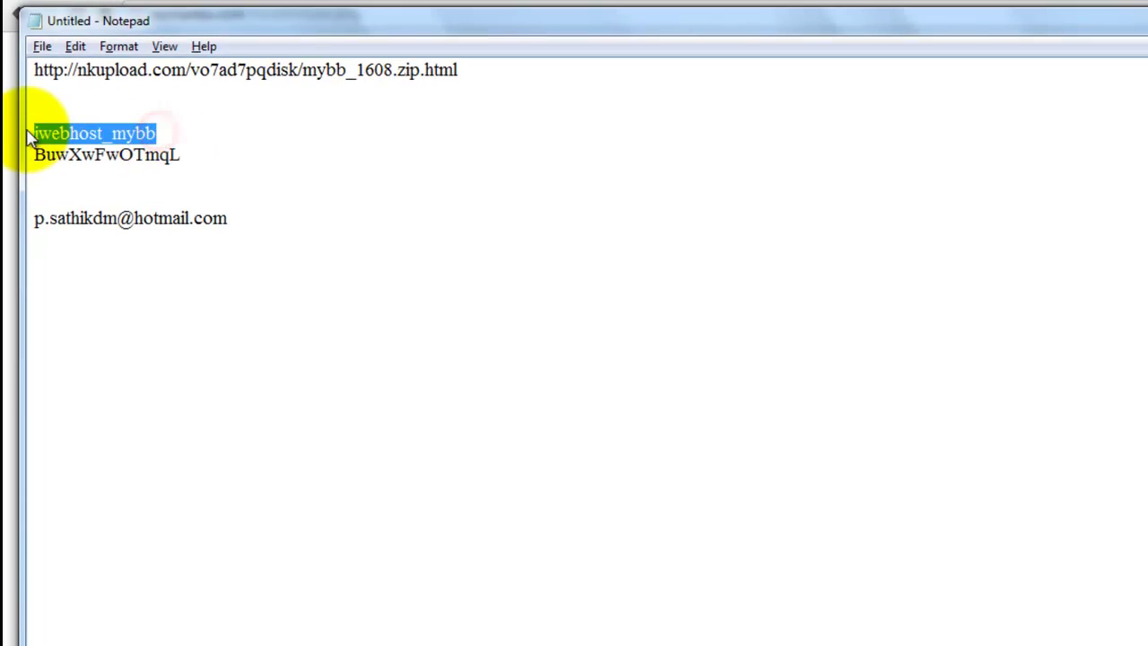
{"action": "left_click_drag", "start_coordinate": [167, 132], "coordinate": [32, 135]}
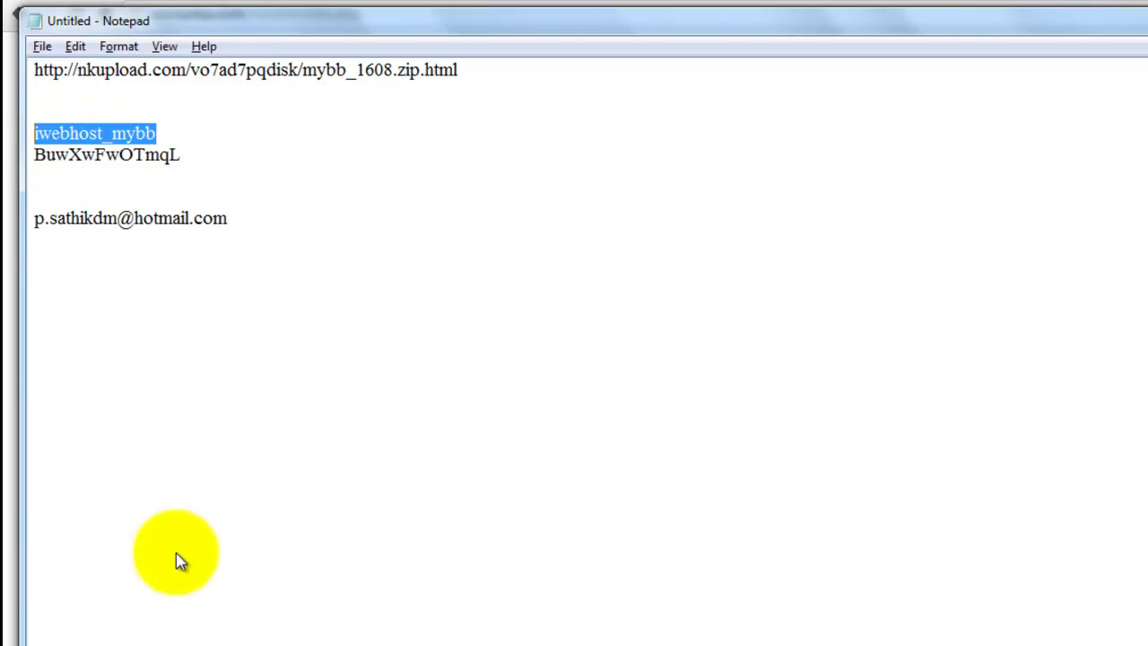
{"action": "key", "text": "ctrl+c"}
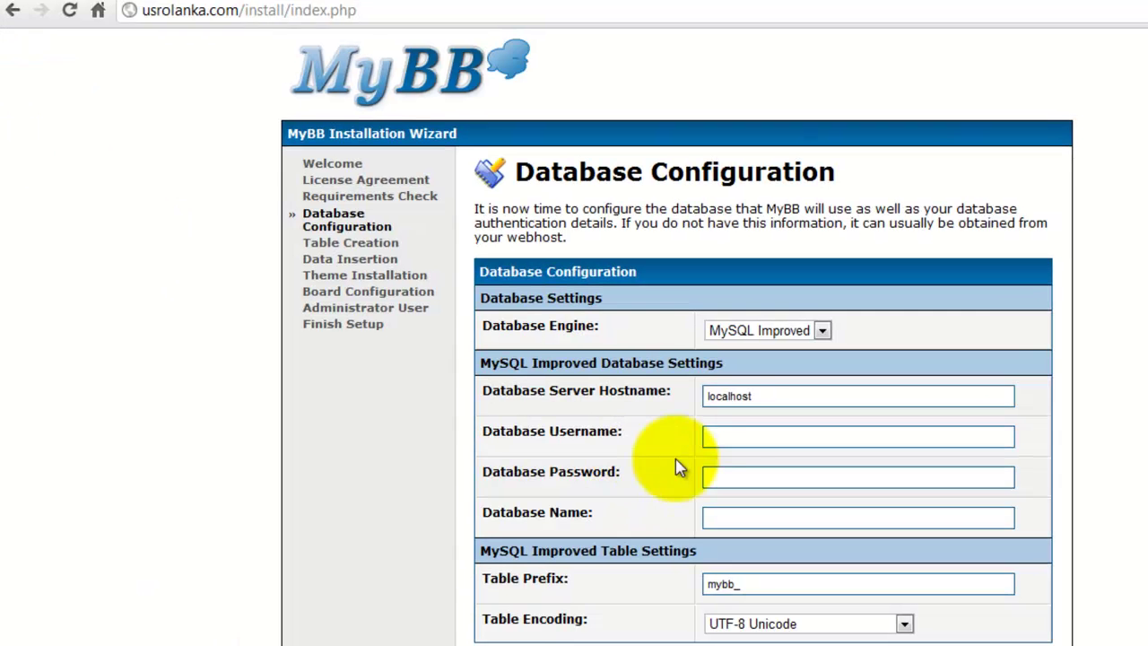
{"action": "left_click", "coordinate": [736, 433]}
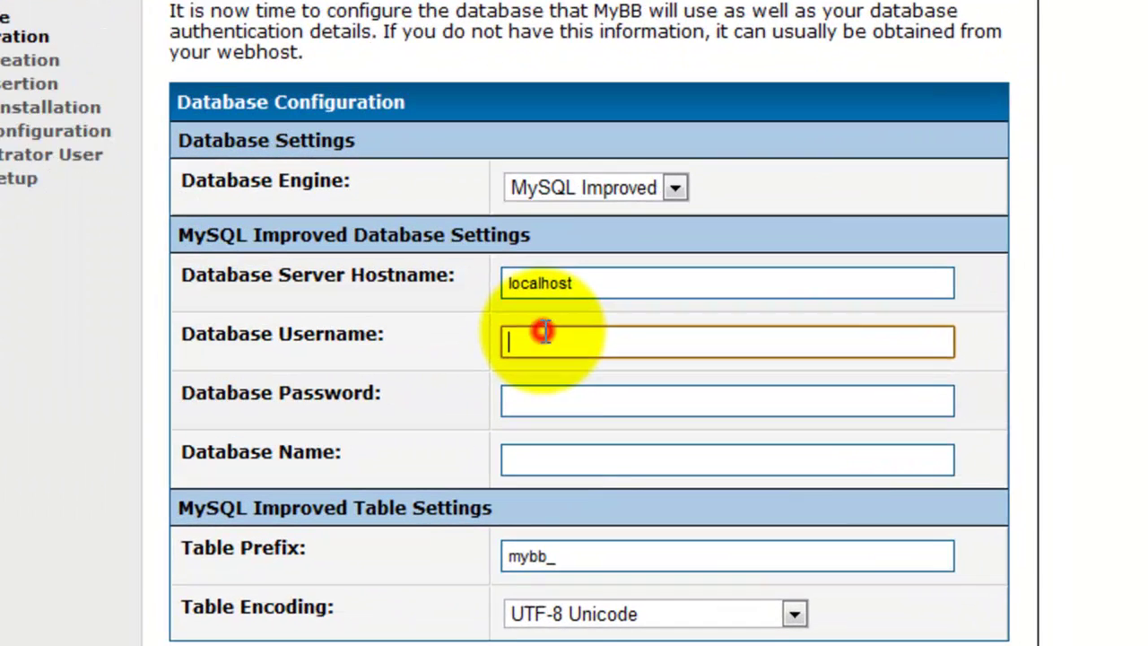
{"action": "key", "text": "ctrl+v"}
{"action": "left_click", "coordinate": [456, 365]}
{"action": "key", "text": "ctrl+v"}
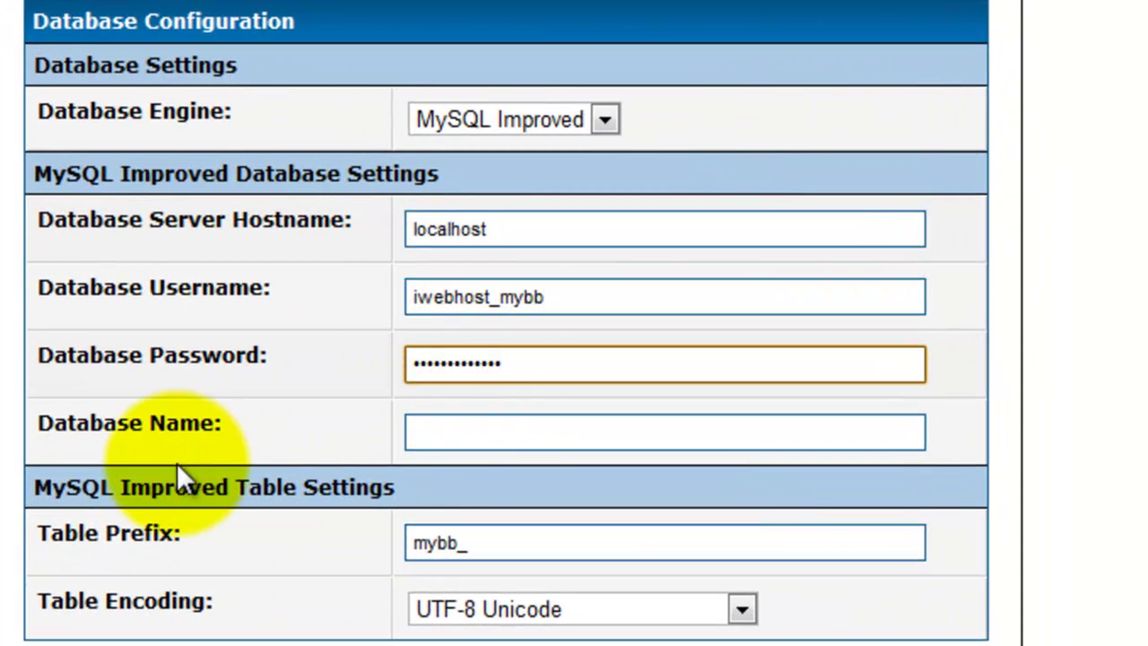
{"action": "left_click", "coordinate": [459, 433]}
{"action": "key", "text": "ctrl+v"}
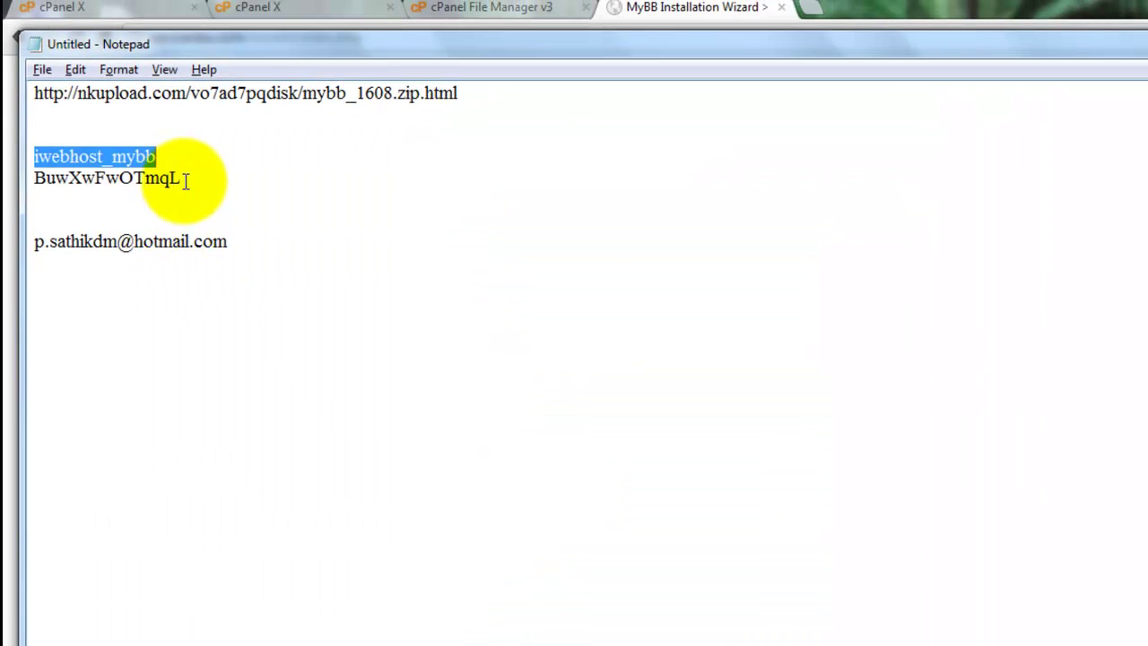
Fix the database password entry and submit the settings to start table creation.
{"action": "left_click_drag", "start_coordinate": [184, 178], "coordinate": [34, 179]}
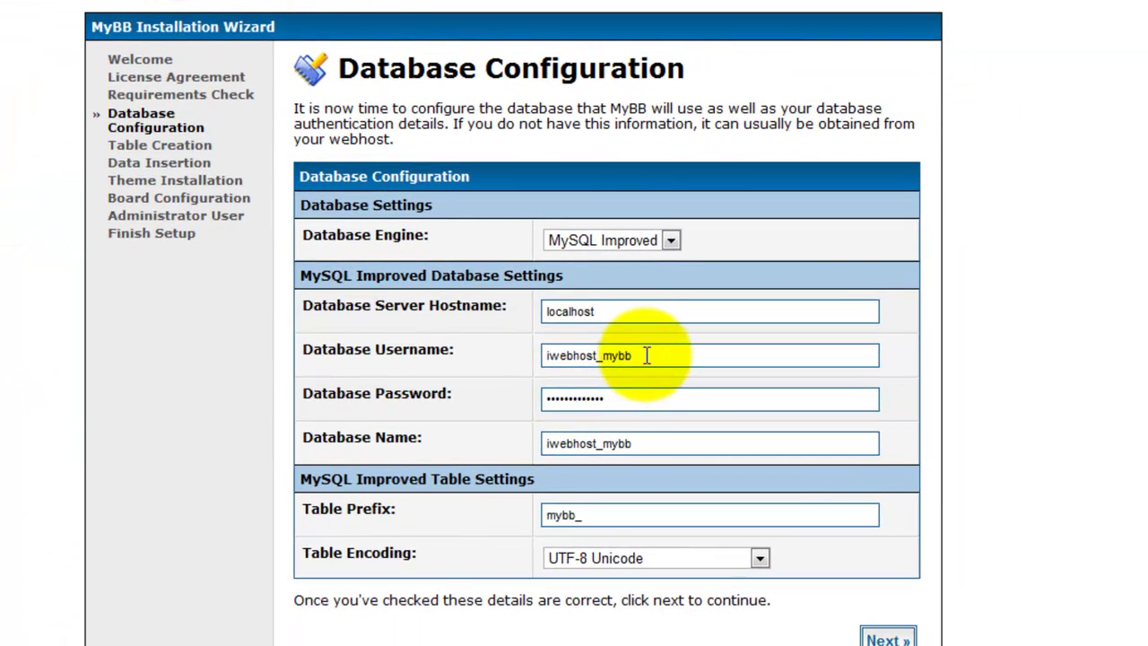
{"action": "double_click", "coordinate": [647, 355]}
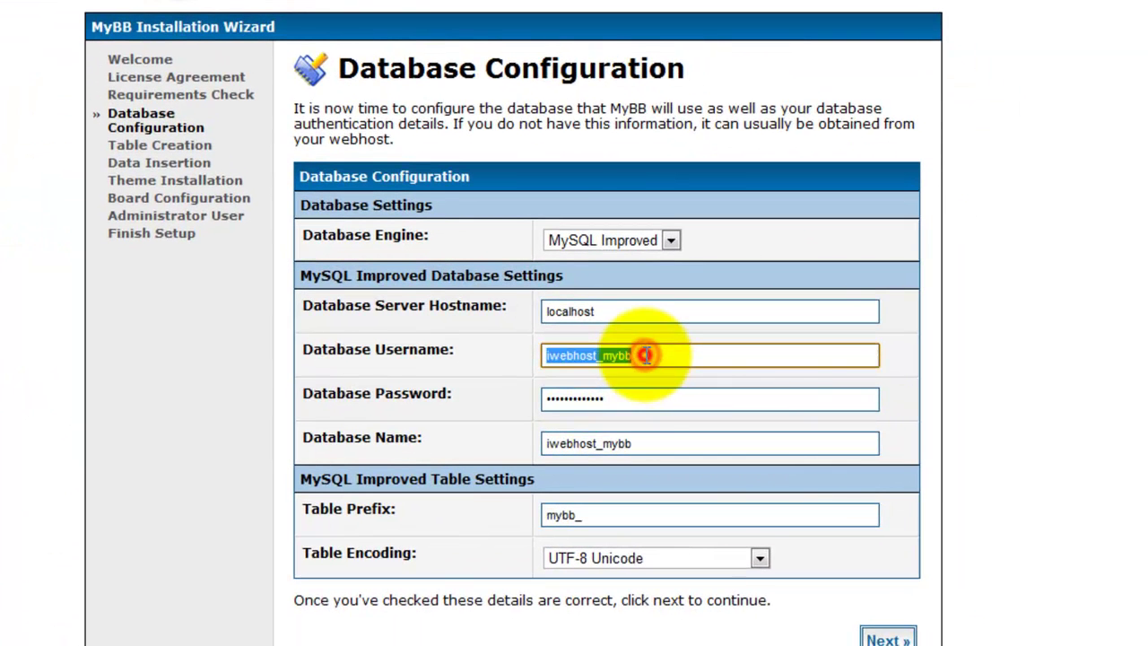
{"action": "double_click", "coordinate": [628, 401]}
{"action": "left_click", "coordinate": [625, 402]}
{"action": "scroll", "coordinate": [473, 532], "scroll_direction": "down", "scroll_amount": 2}
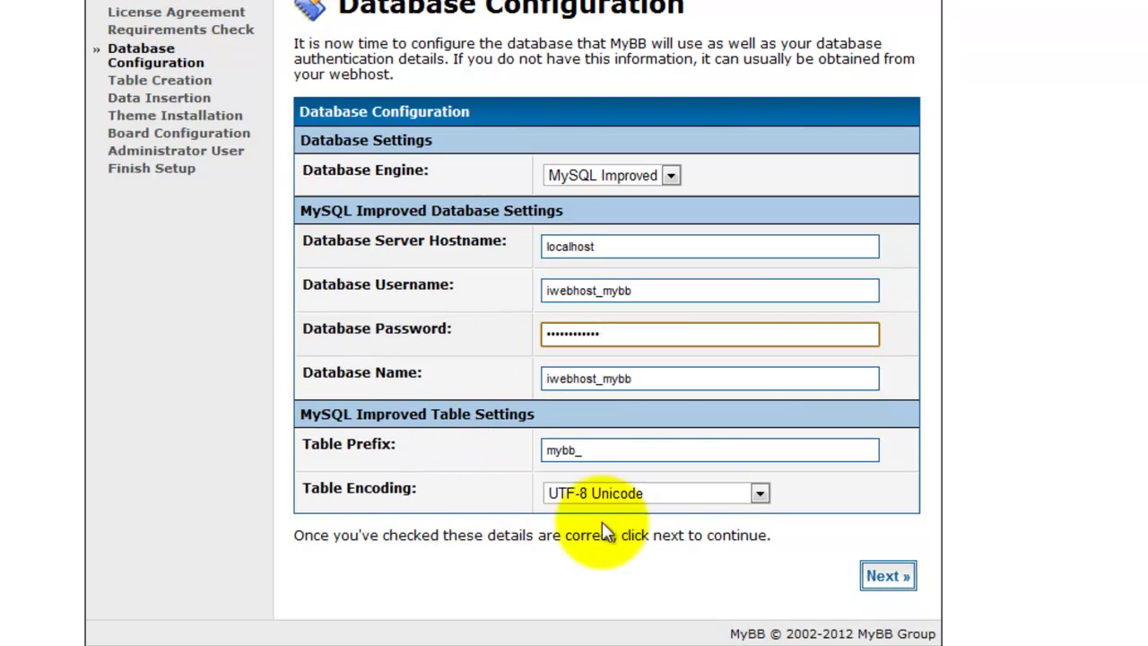
{"action": "left_click", "coordinate": [888, 576]}
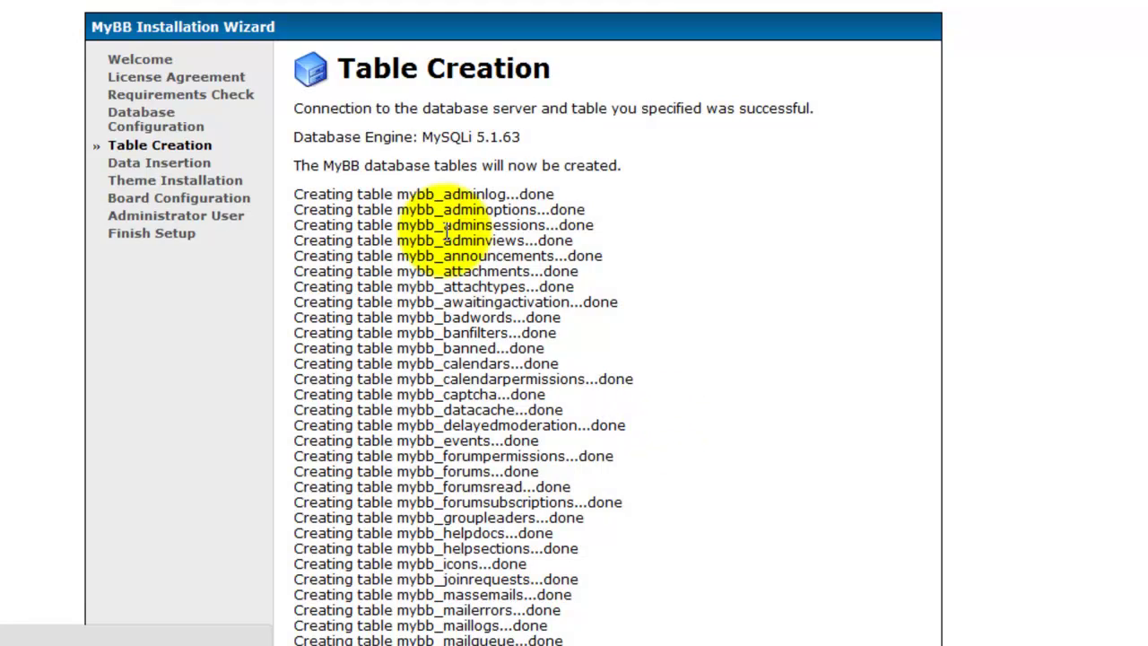
Continue through Table Creation, Data Insertion and Theme Insertion to Board Configuration.
{"action": "scroll", "coordinate": [422, 231], "scroll_direction": "down", "scroll_amount": 5}
{"action": "scroll", "coordinate": [421, 232], "scroll_direction": "down", "scroll_amount": 6}
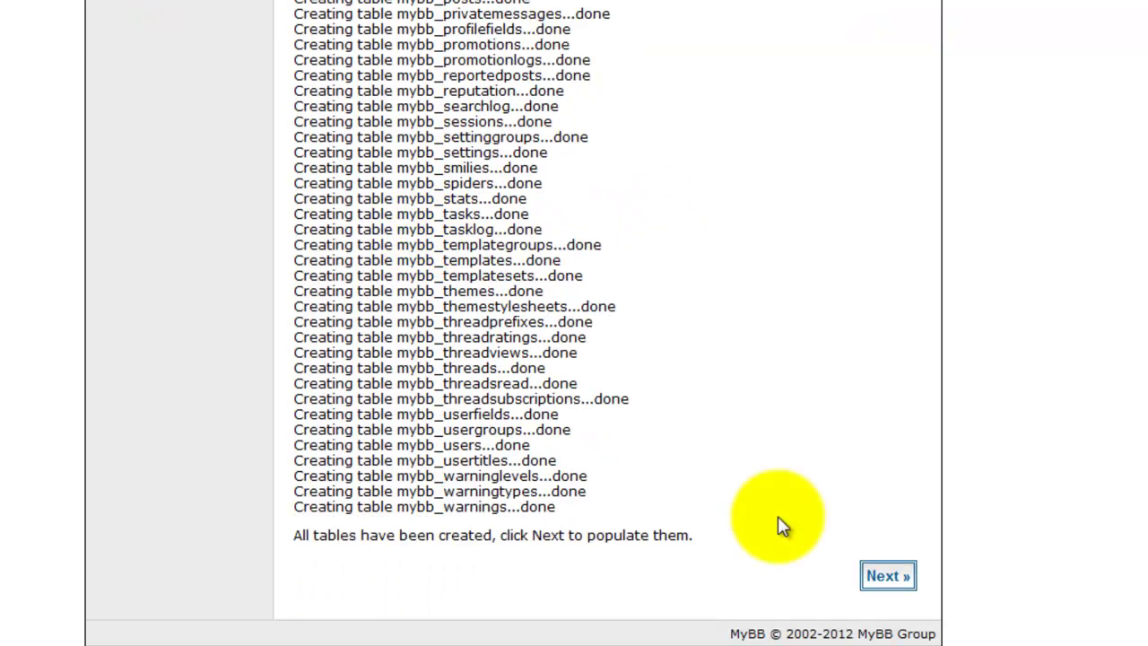
{"action": "left_click", "coordinate": [903, 583]}
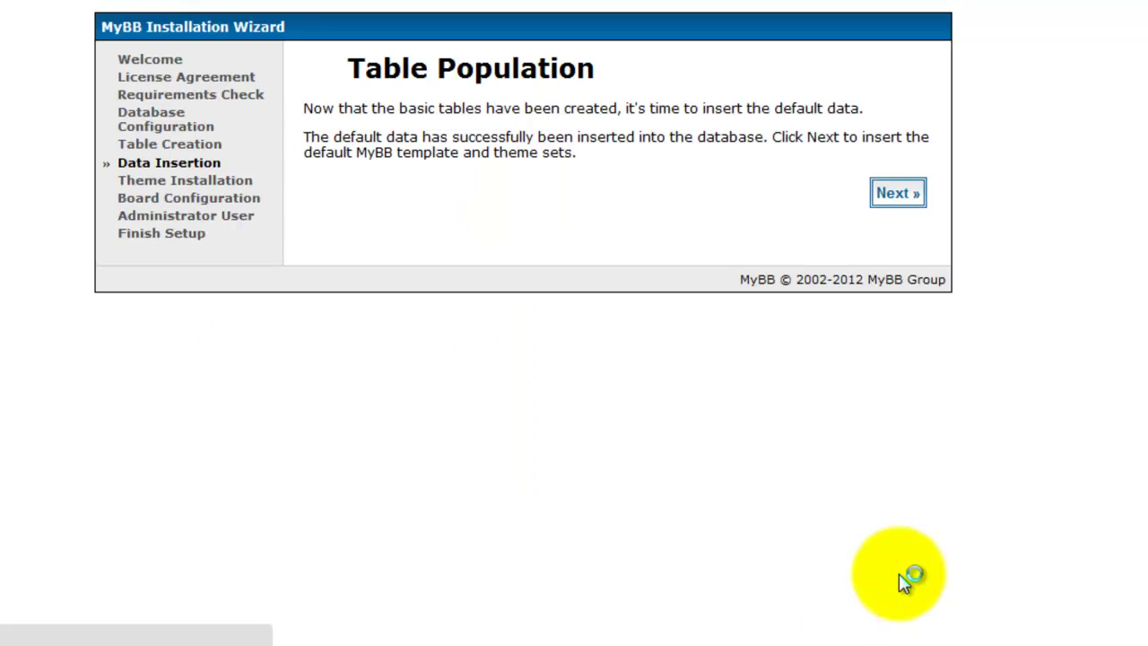
{"action": "left_click", "coordinate": [892, 193]}
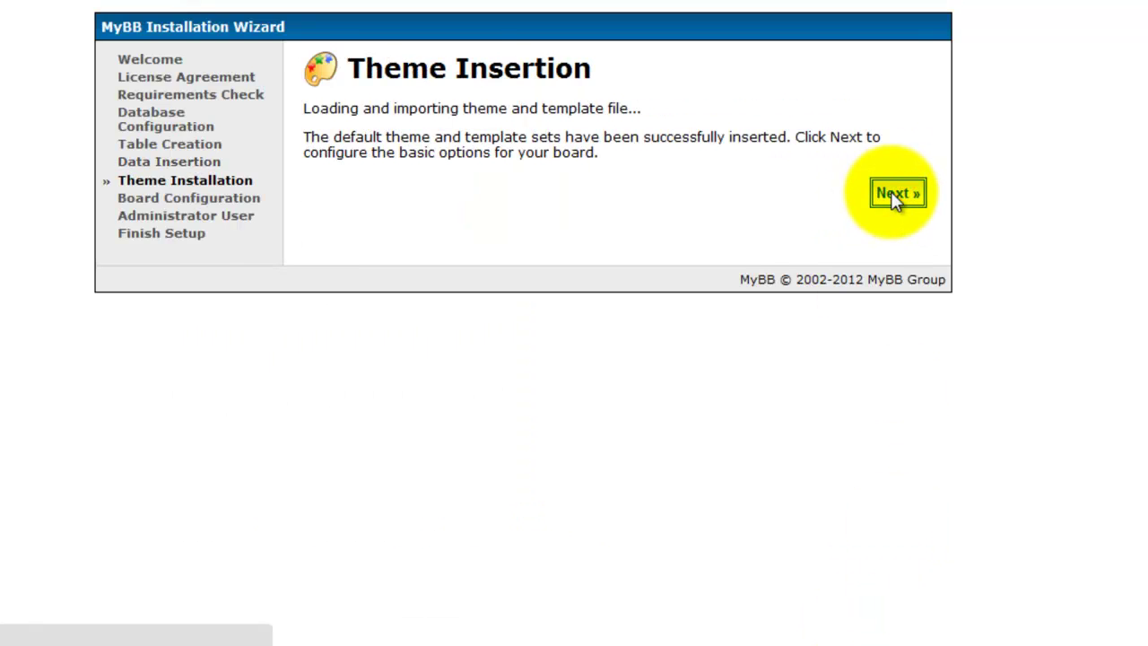
{"action": "left_click", "coordinate": [893, 194]}
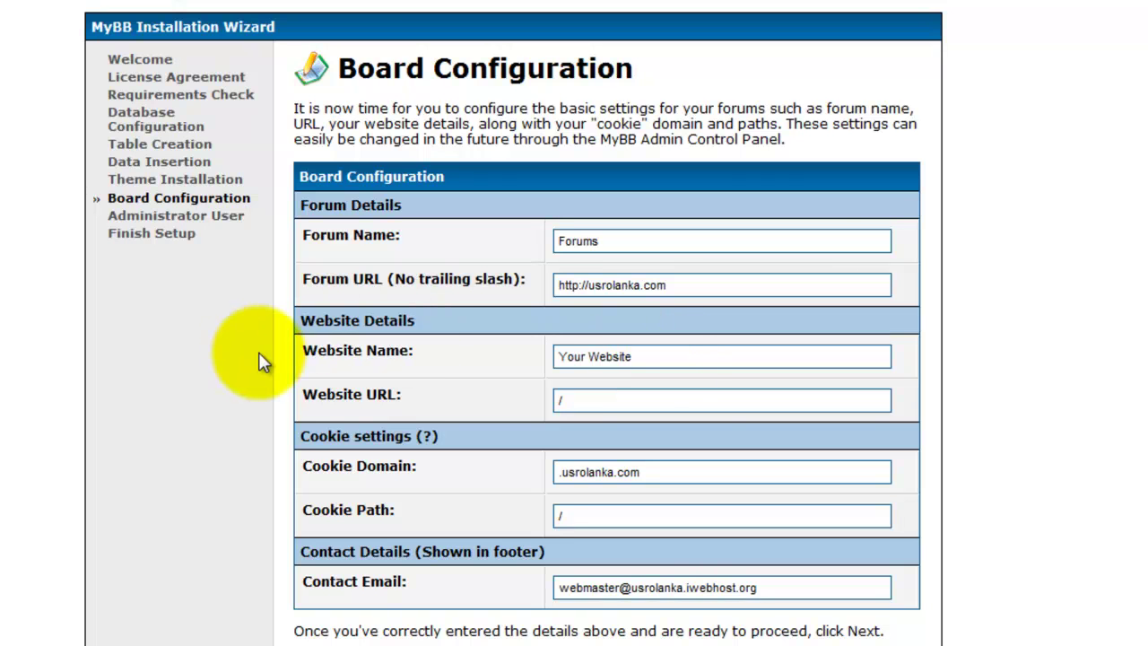
Review the Website Name and other board fields, keep the defaults, and submit them.
{"action": "left_click", "coordinate": [677, 356]}
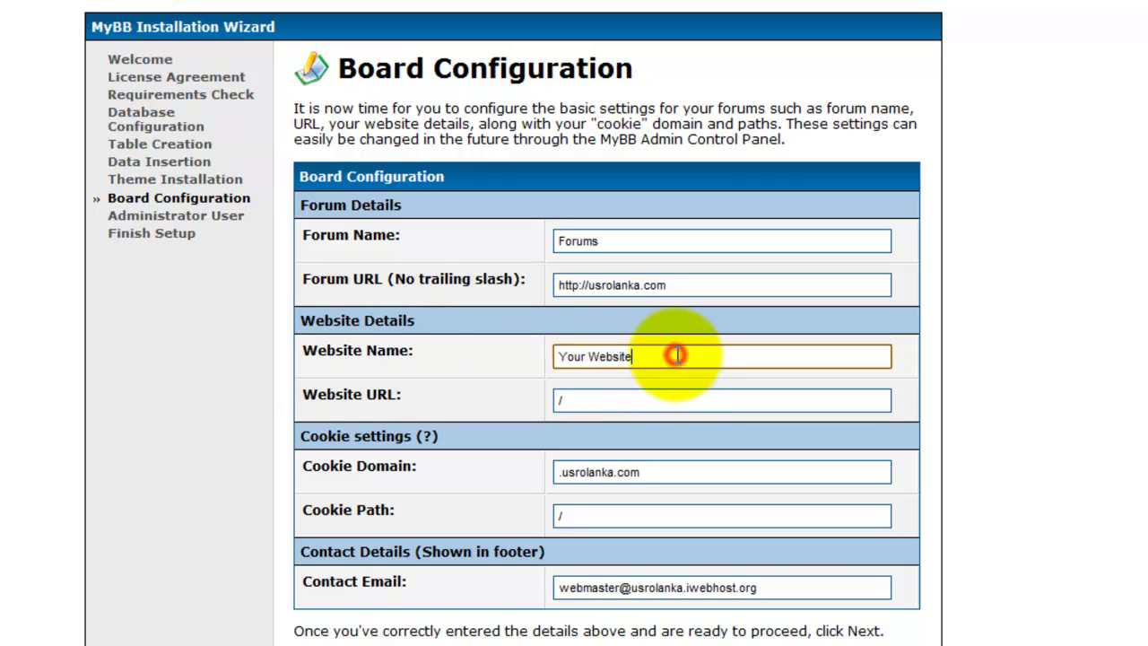
{"action": "triple_click", "coordinate": [677, 356]}
{"action": "scroll", "coordinate": [680, 359], "scroll_direction": "down", "scroll_amount": 2}
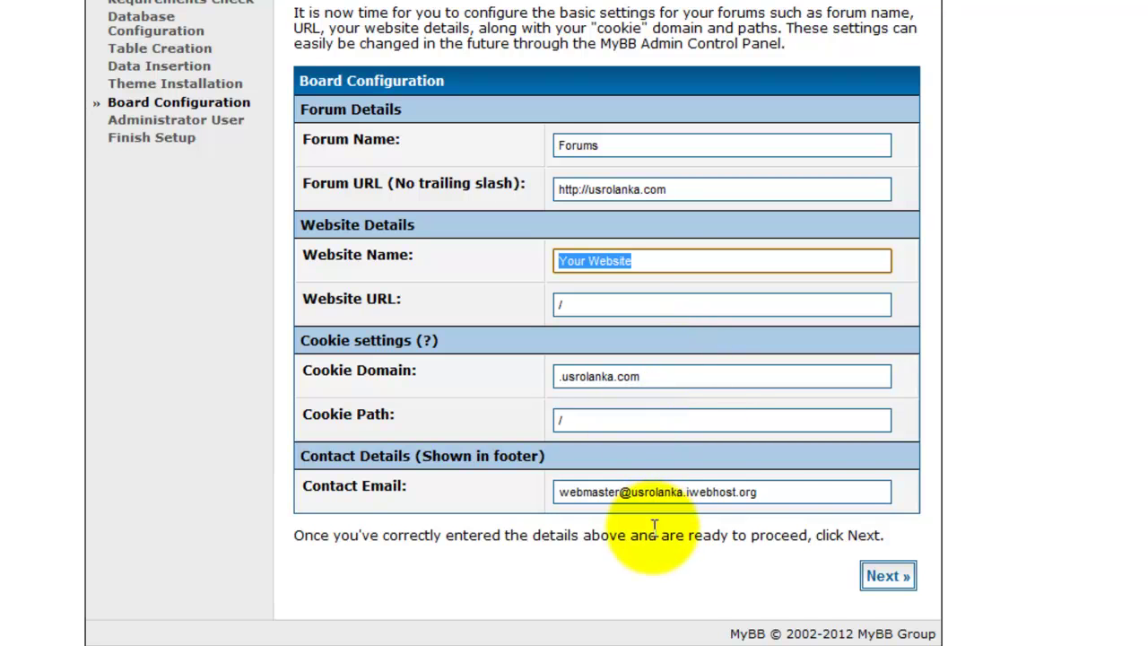
{"action": "left_click_drag", "start_coordinate": [623, 250], "coordinate": [669, 264]}
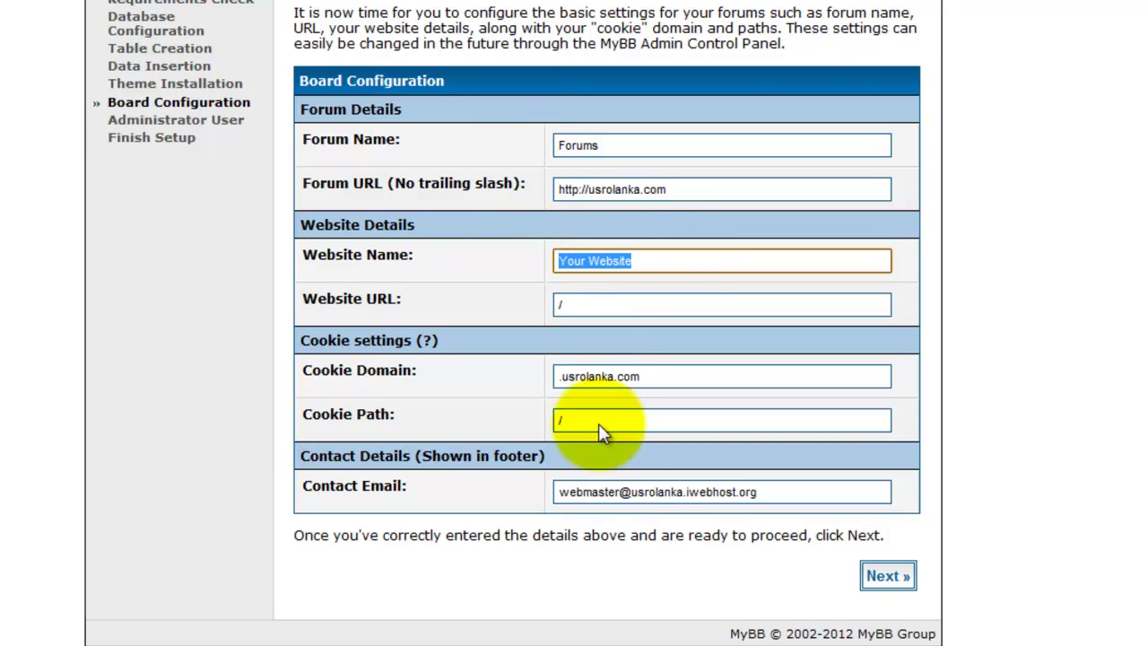
{"action": "left_click", "coordinate": [890, 577]}
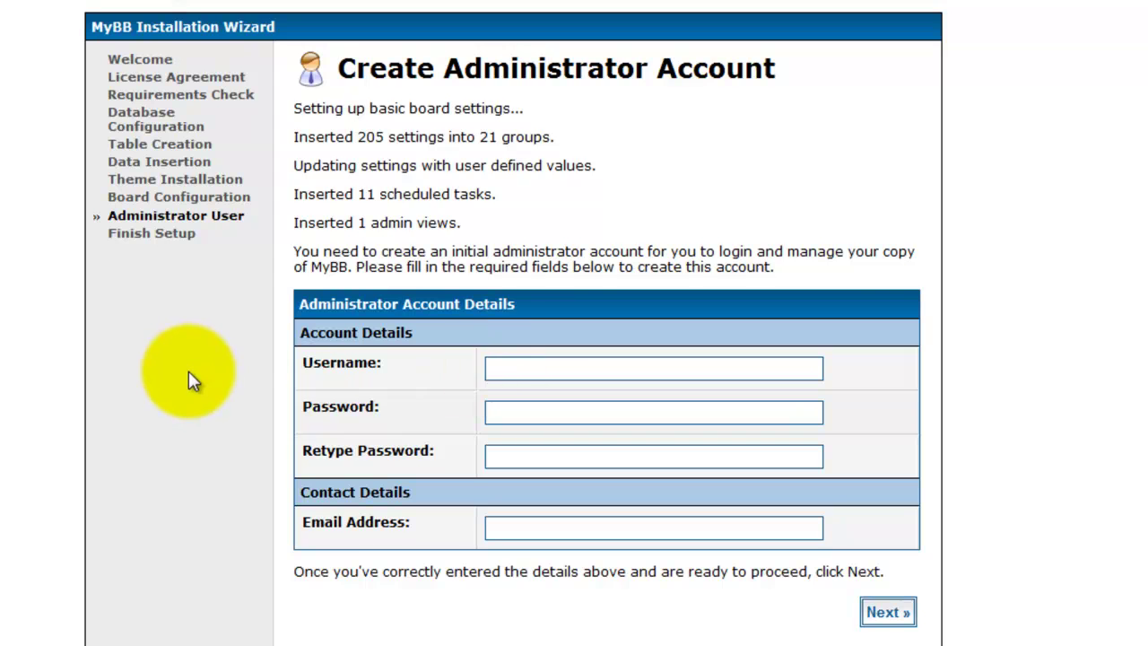
Enter admin as the administrator username and type a password.
{"action": "scroll", "coordinate": [189, 371], "scroll_direction": "down", "scroll_amount": 1}
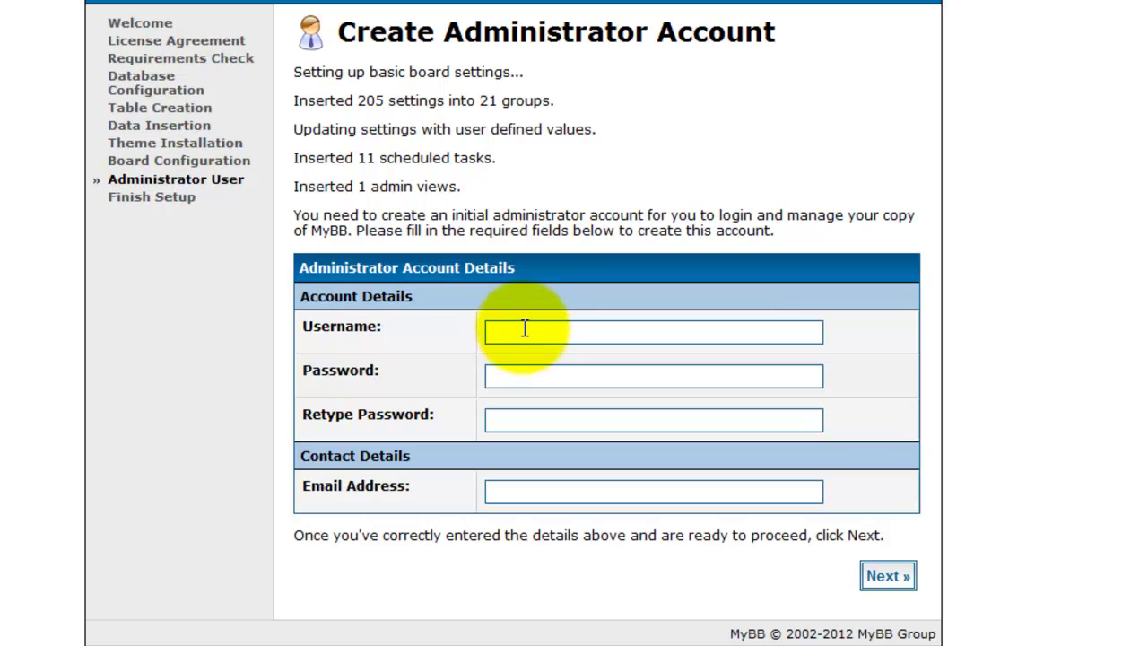
{"action": "left_click", "coordinate": [525, 328]}
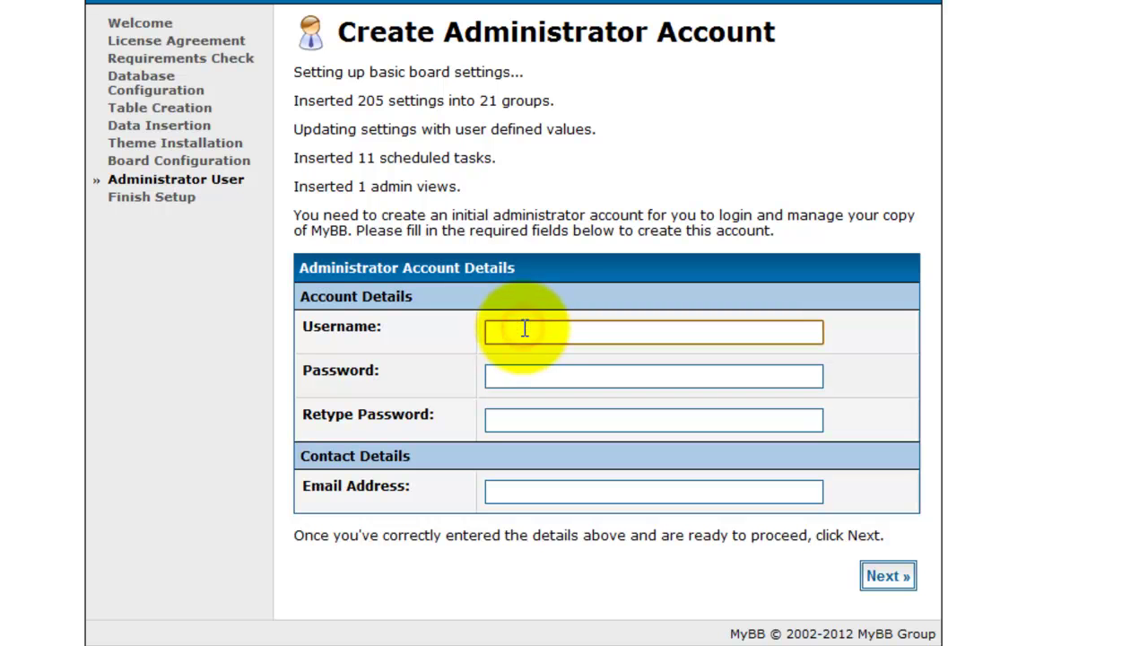
{"action": "type", "text": "admin"}
{"action": "left_click", "coordinate": [533, 368]}
{"action": "left_click", "coordinate": [518, 375]}
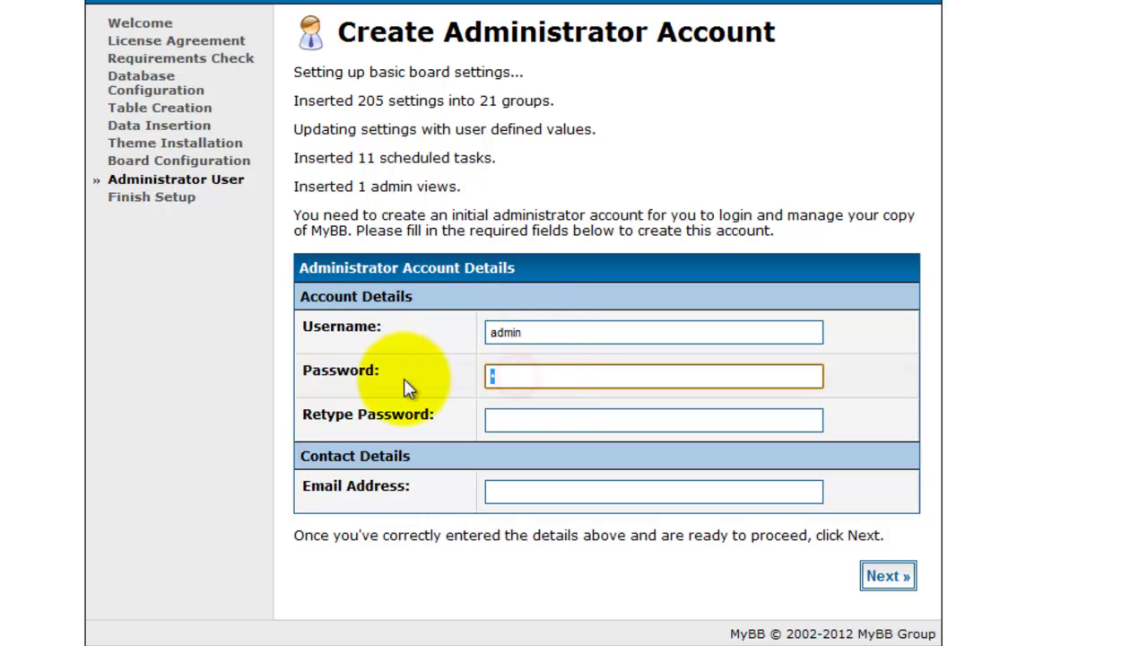
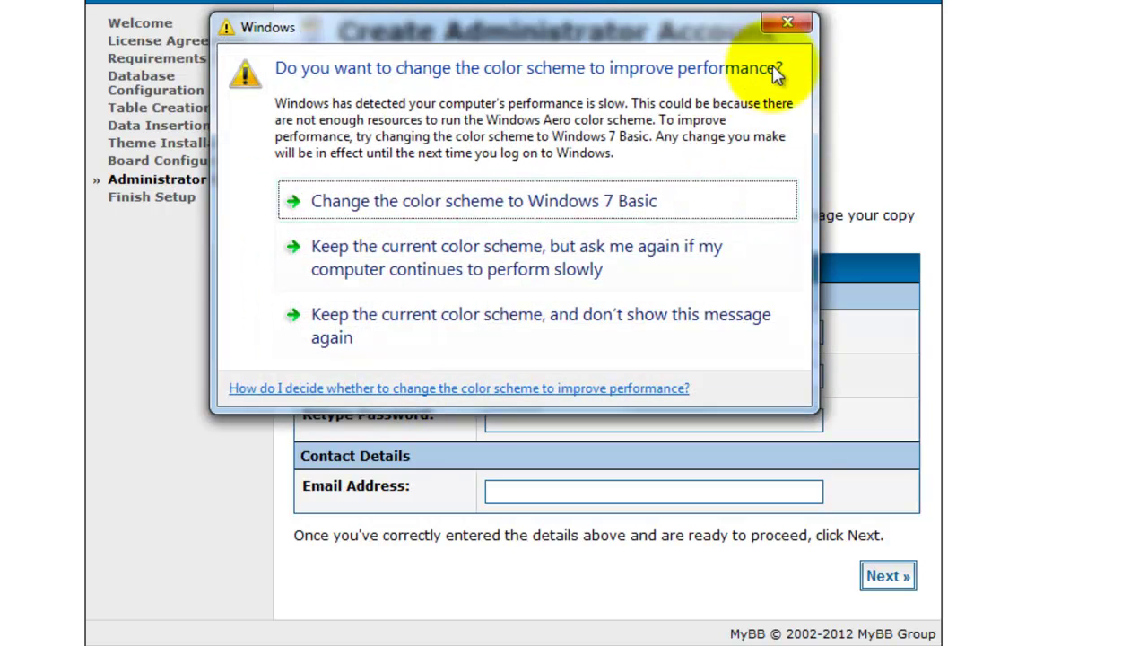
Replace the administrator password, then select the saved contact e-mail line in Notepad.
{"action": "left_click", "coordinate": [790, 26]}
{"action": "left_click", "coordinate": [610, 419]}
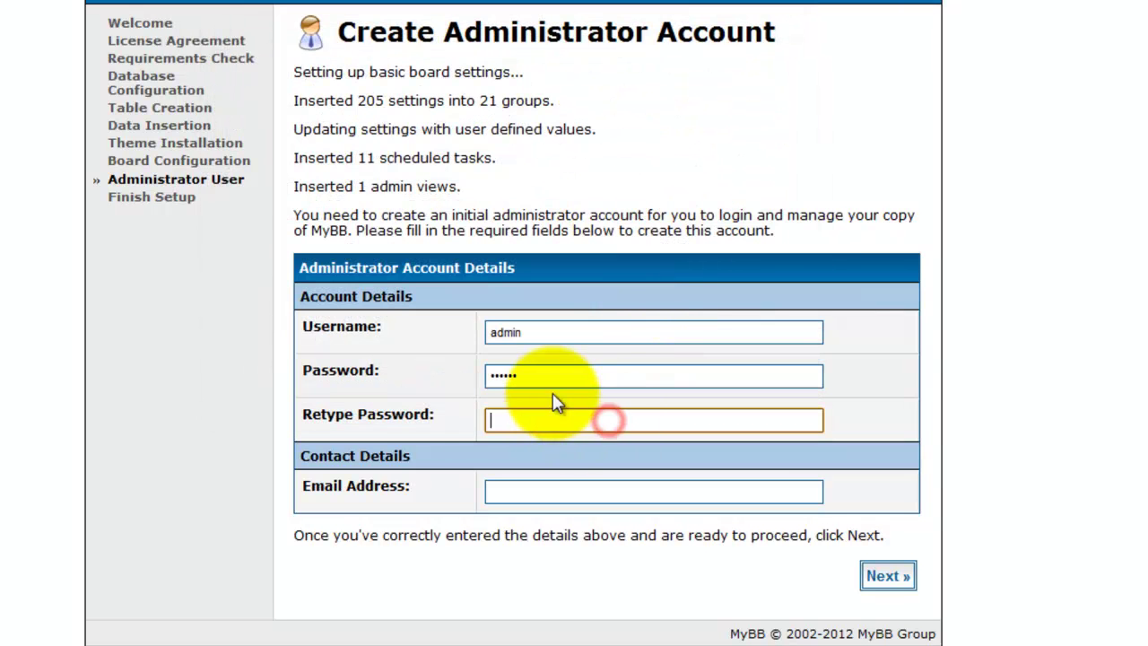
{"action": "double_click", "coordinate": [553, 377]}
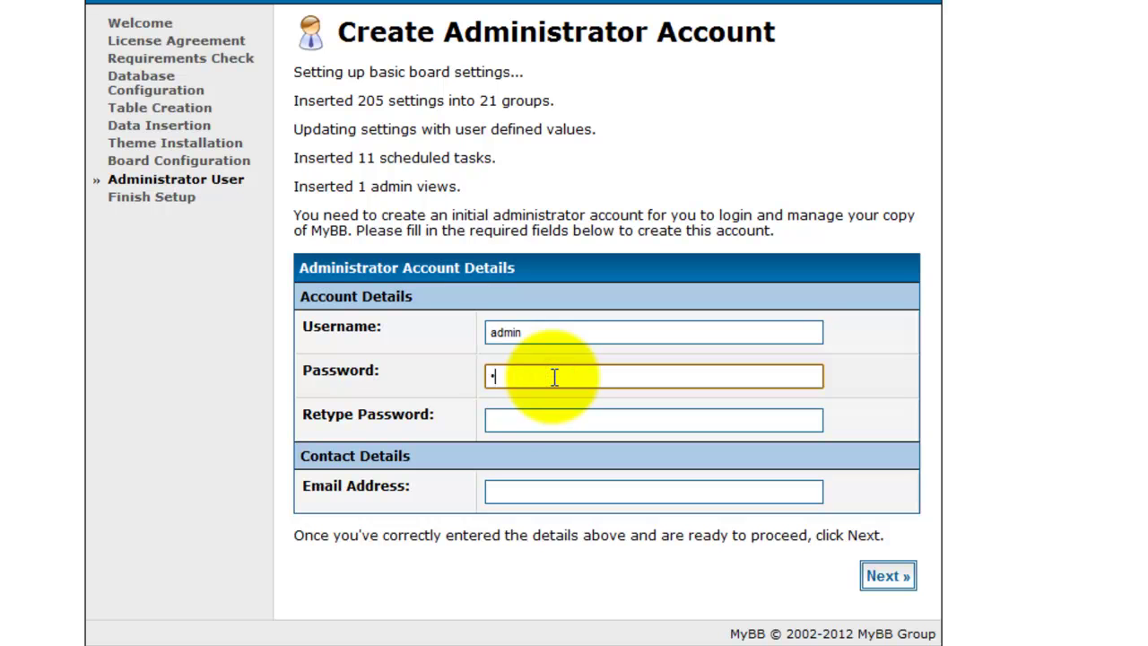
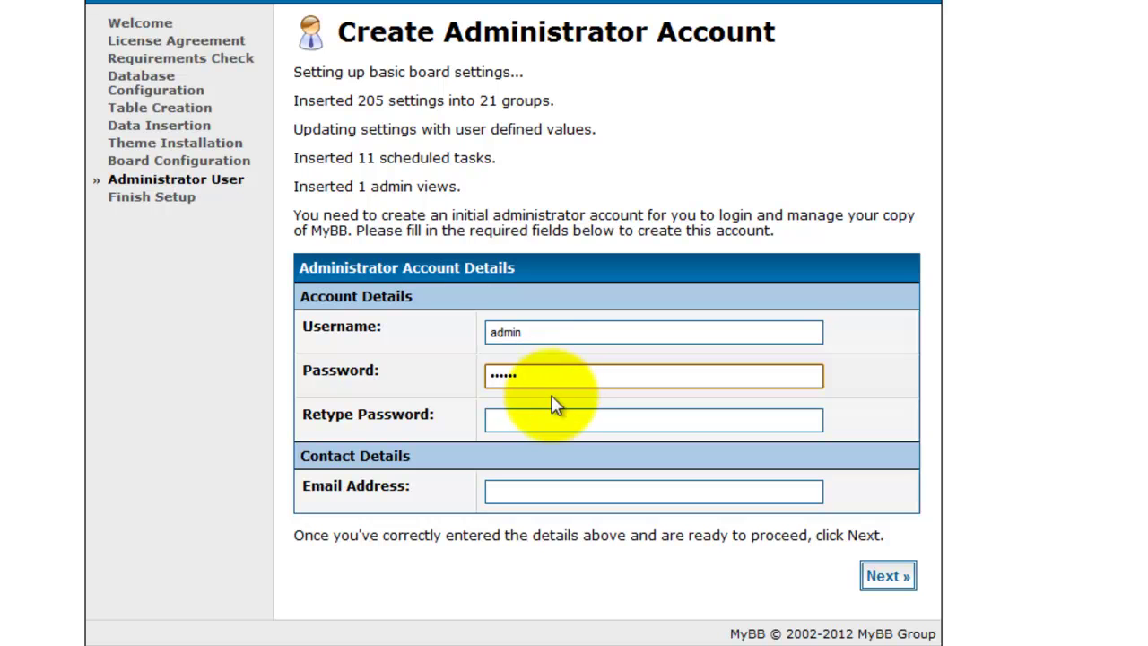
{"action": "left_click", "coordinate": [549, 414]}
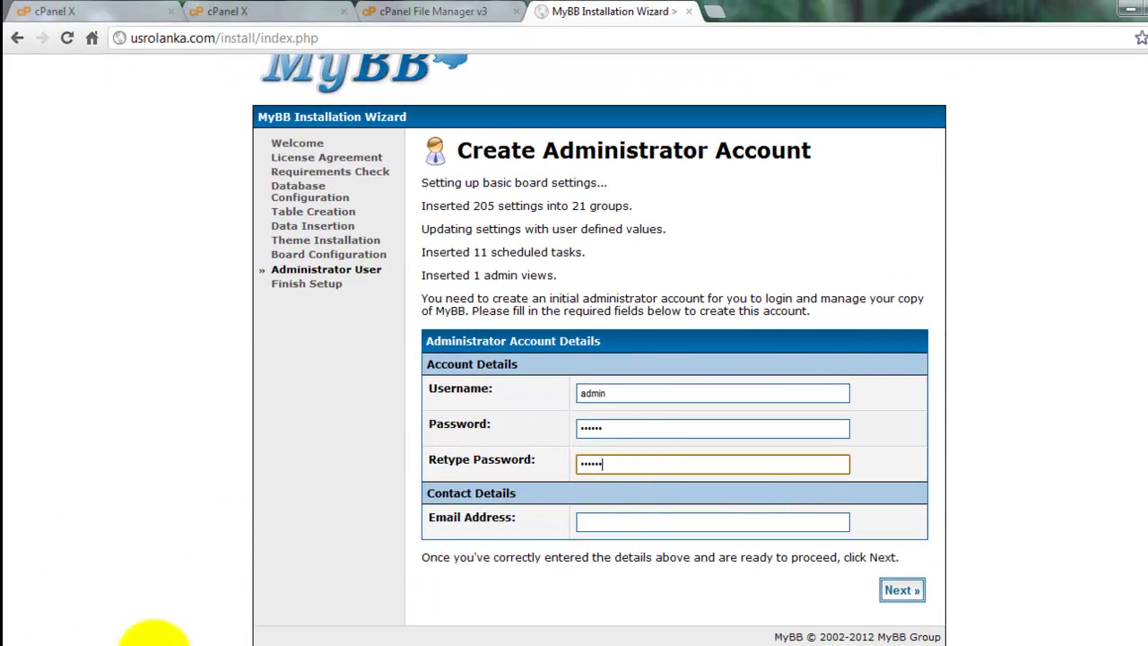
{"action": "left_click", "coordinate": [193, 639]}
{"action": "left_click_drag", "start_coordinate": [202, 218], "coordinate": [31, 220]}
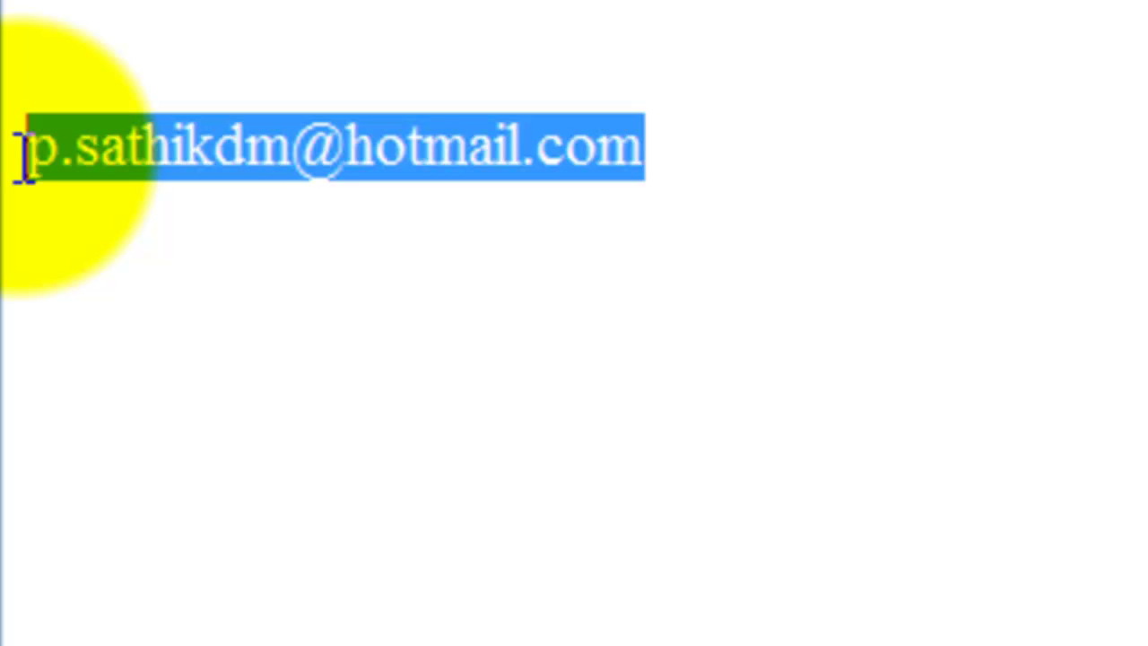
Paste the contact e-mail from Notepad into the administrator's Email Address field and submit the account.
{"action": "left_click", "coordinate": [221, 157]}
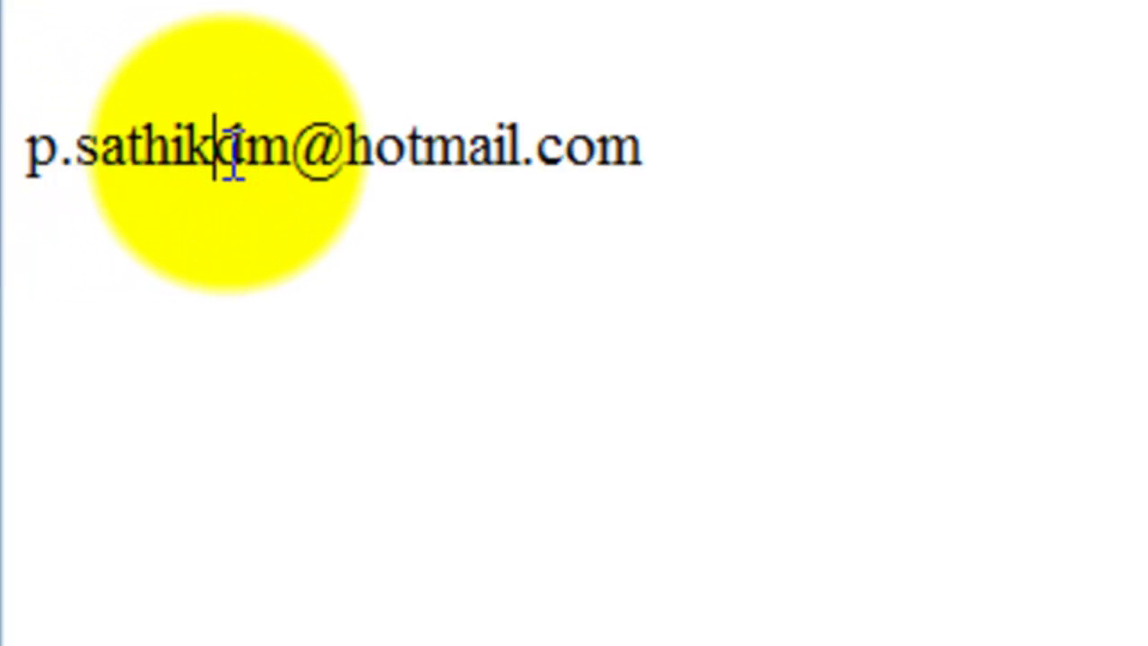
{"action": "double_click", "coordinate": [233, 157]}
{"action": "key", "text": "ctrl+c"}
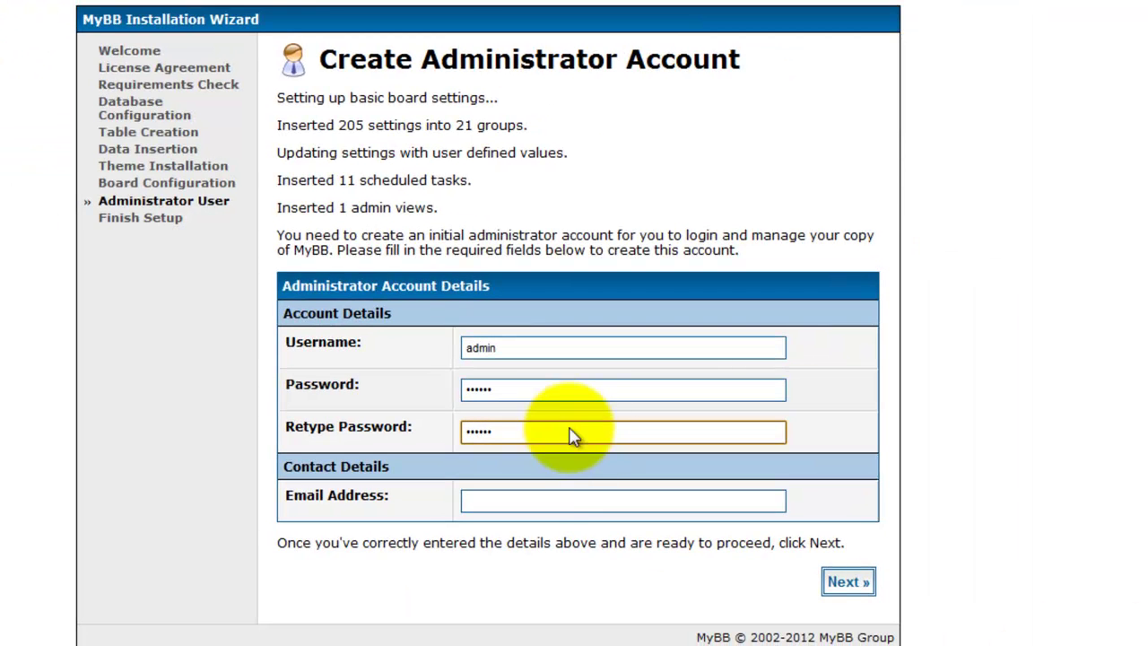
{"action": "left_click", "coordinate": [530, 501]}
{"action": "key", "text": "ctrl+v"}
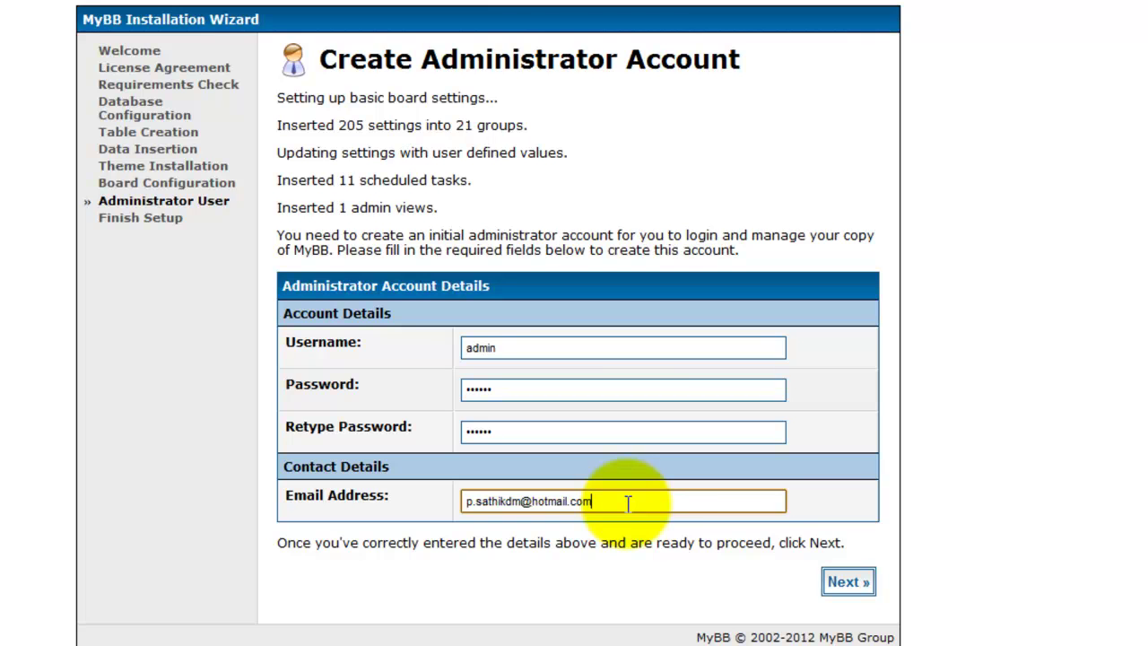
{"action": "left_click_drag", "start_coordinate": [634, 503], "coordinate": [470, 518]}
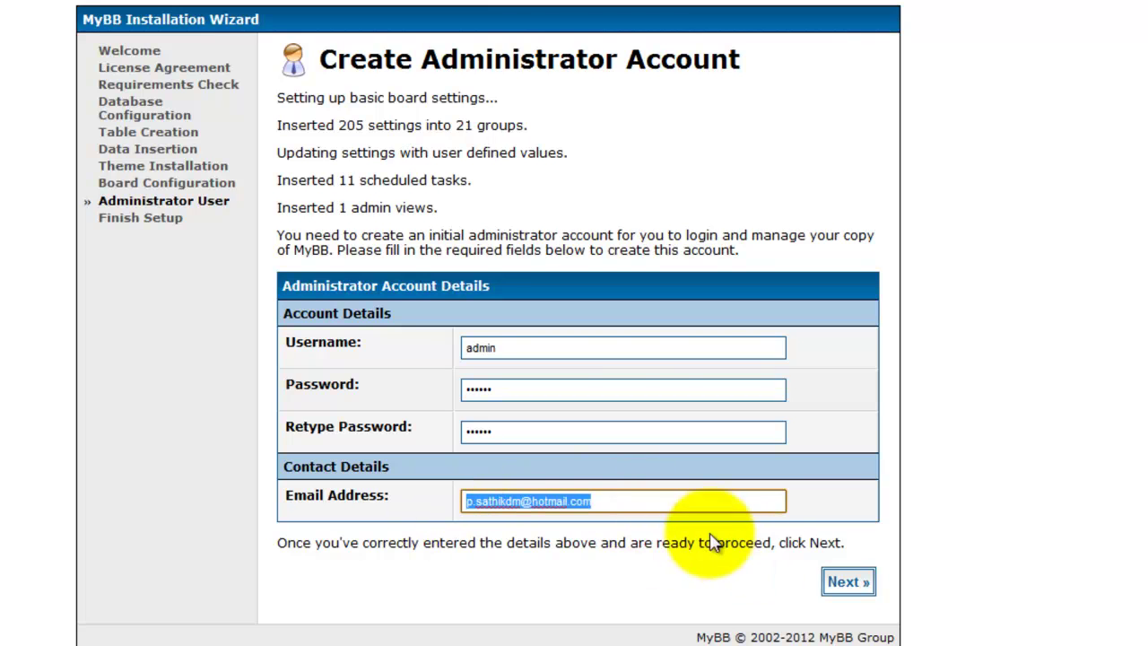
{"action": "left_click", "coordinate": [641, 501]}
{"action": "left_click", "coordinate": [848, 583]}
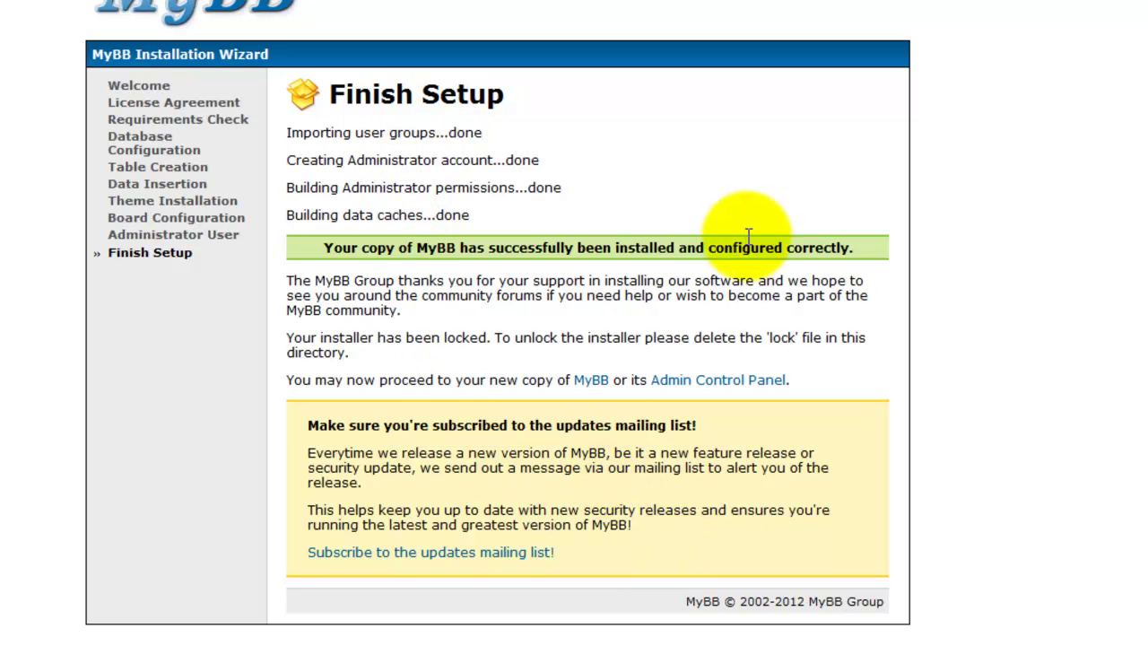
Follow the MyBB link on Finish Setup to open the new forum's index.php home page.
{"action": "left_click", "coordinate": [591, 380]}
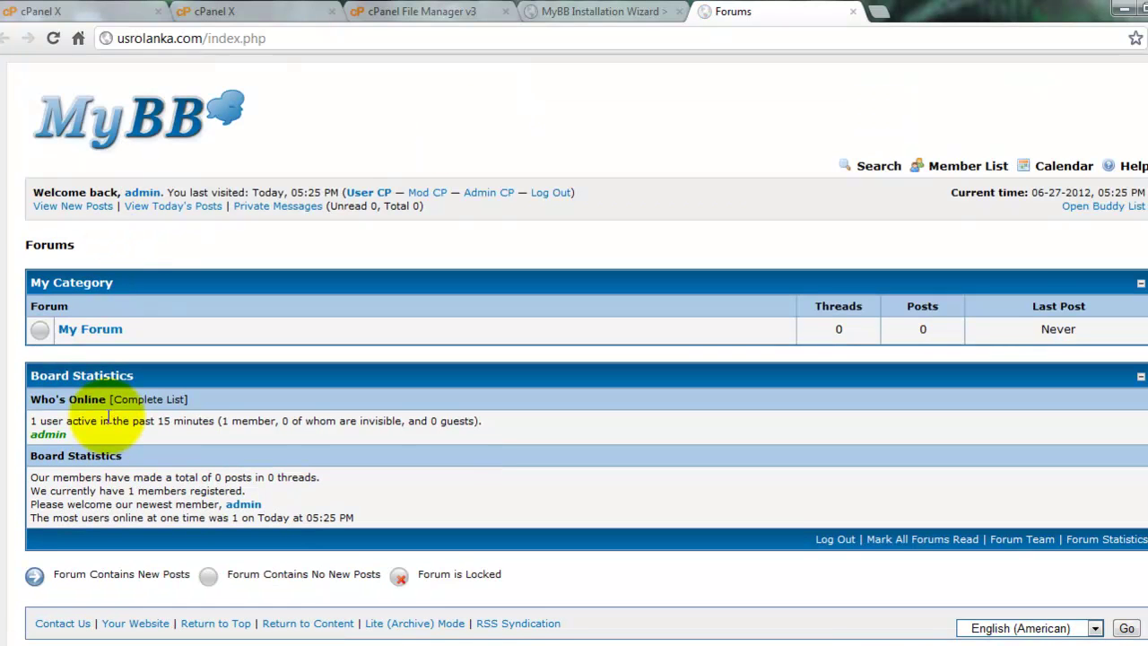
Load the forum at the bare usrolanka.com address by removing index.php.
{"action": "left_click_drag", "start_coordinate": [285, 38], "coordinate": [208, 42]}
{"action": "key", "text": "BackSpace"}
{"action": "key", "text": "Return"}
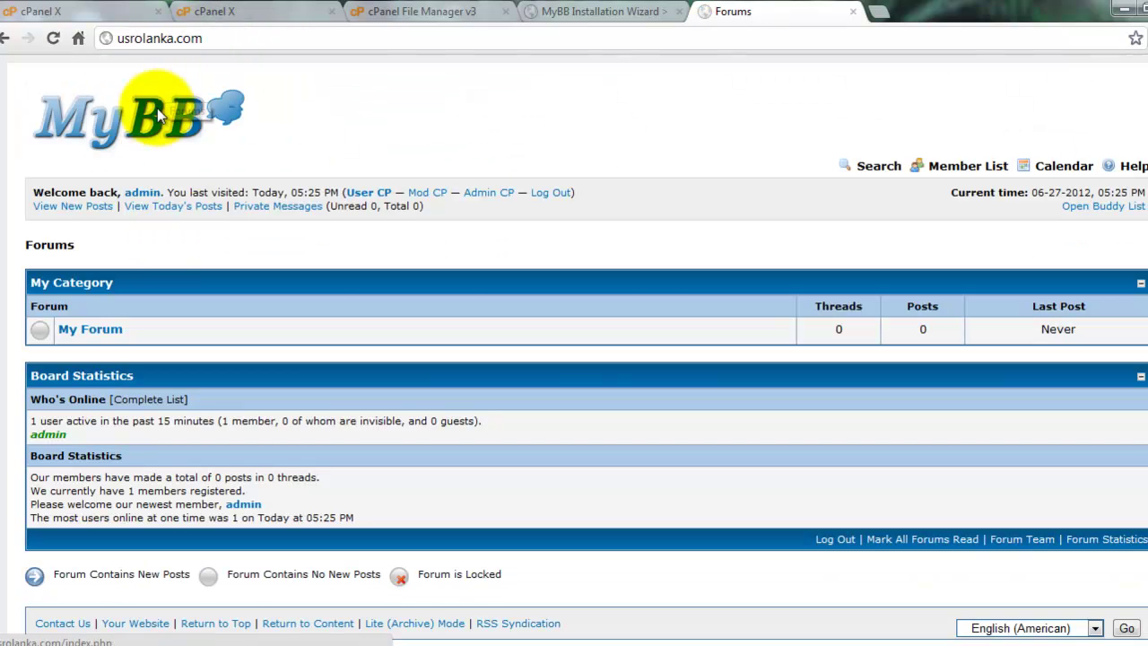
{"action": "left_click", "coordinate": [144, 40]}
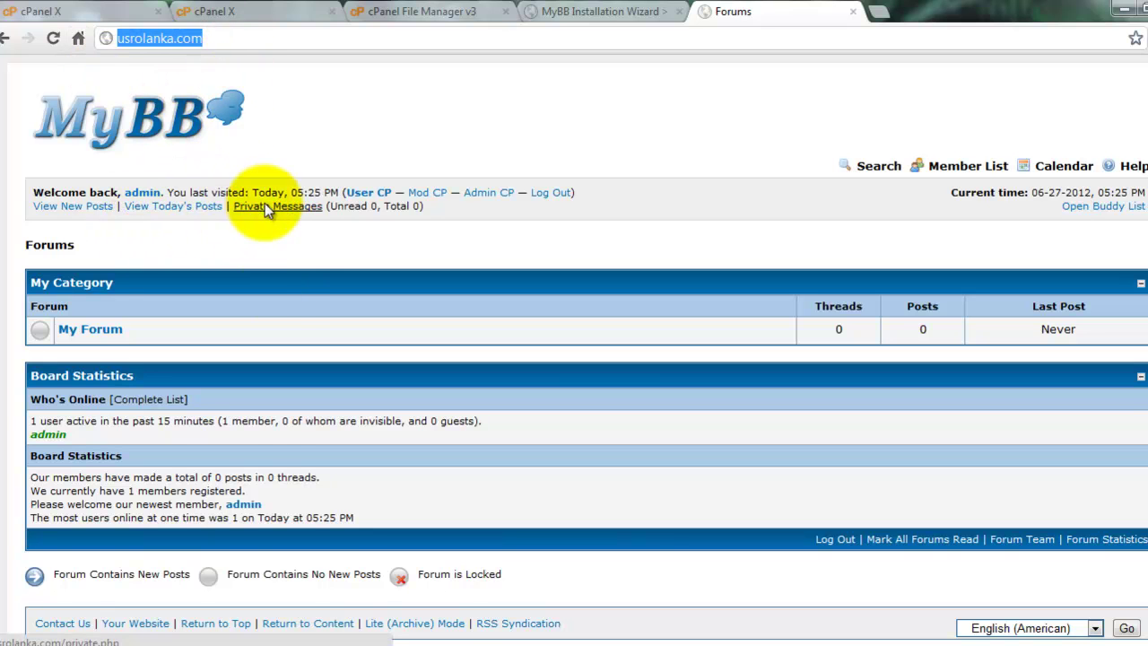
Review the forum statistics (1 registered member, 0 posts), then go back to the Finish Setup page.
{"action": "scroll", "coordinate": [284, 314], "scroll_direction": "down", "scroll_amount": 1}
{"action": "triple_click", "coordinate": [232, 352]}
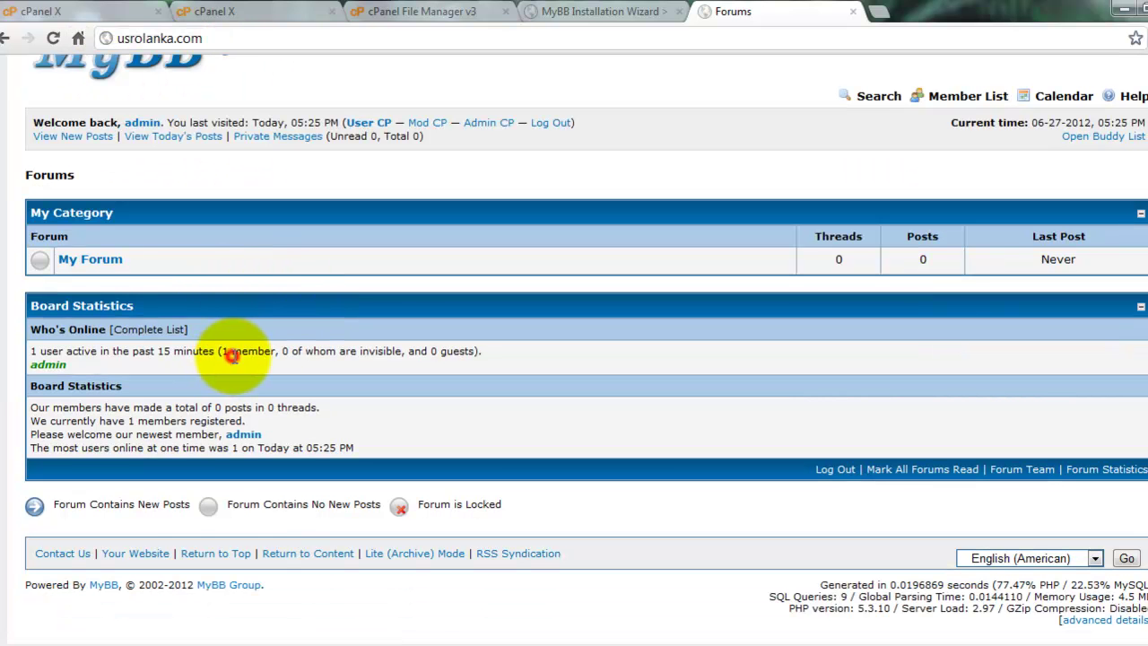
{"action": "left_click", "coordinate": [157, 437]}
{"action": "double_click", "coordinate": [157, 437]}
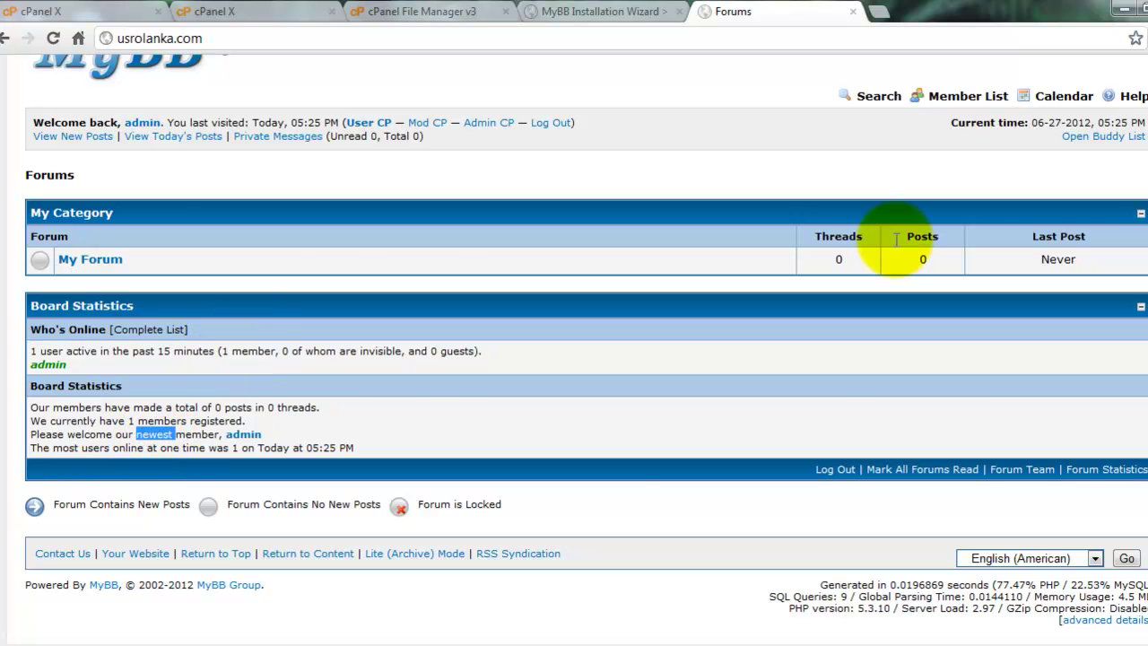
{"action": "left_click", "coordinate": [641, 14]}
{"action": "left_click", "coordinate": [728, 12]}
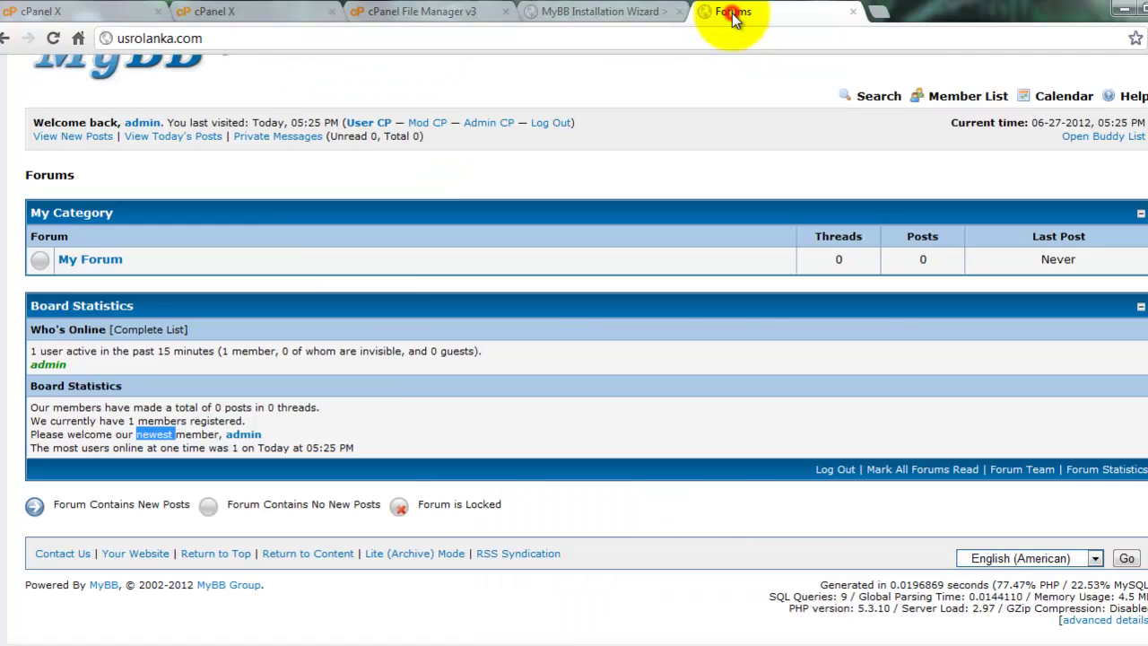
{"action": "left_click", "coordinate": [605, 14]}
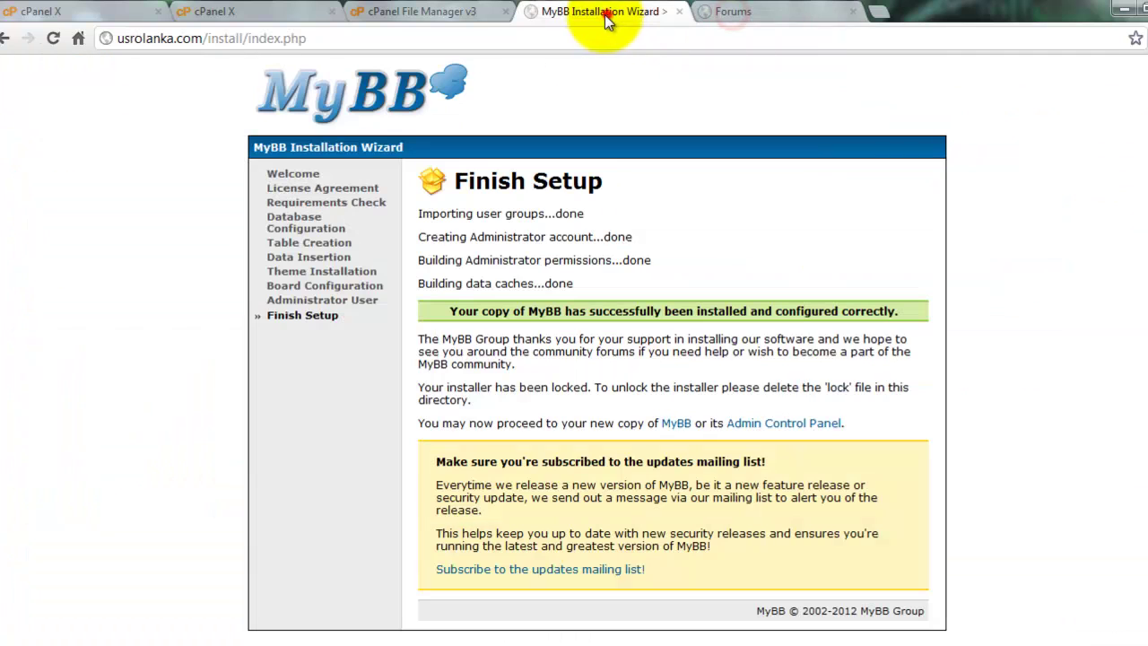
Open the Admin Control Panel in a new tab and log in as admin with the account password.
{"action": "middle_click", "coordinate": [775, 429]}
{"action": "left_click", "coordinate": [797, 13]}
{"action": "left_click", "coordinate": [904, 13]}
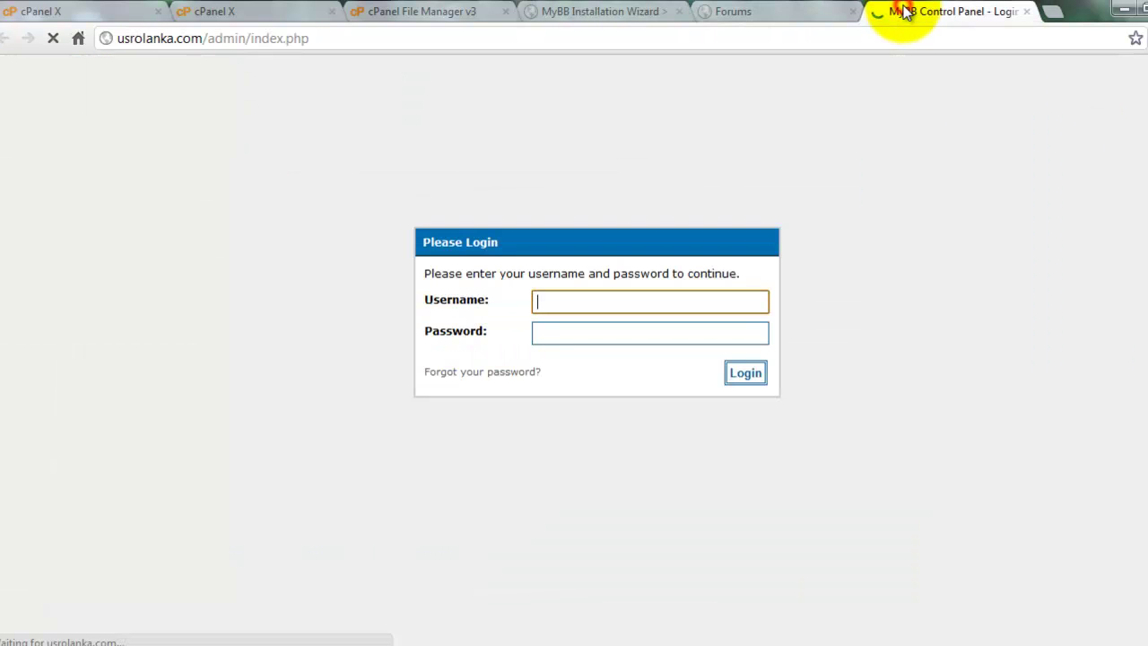
{"action": "left_click", "coordinate": [622, 308]}
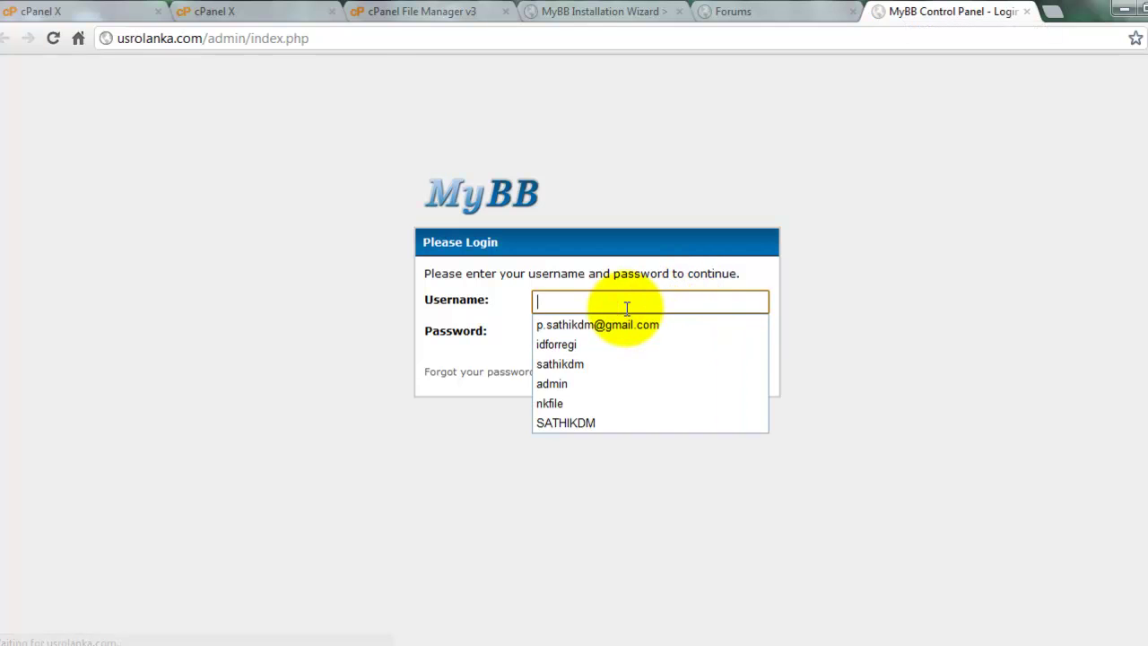
{"action": "left_click", "coordinate": [576, 382]}
{"action": "left_click", "coordinate": [606, 335]}
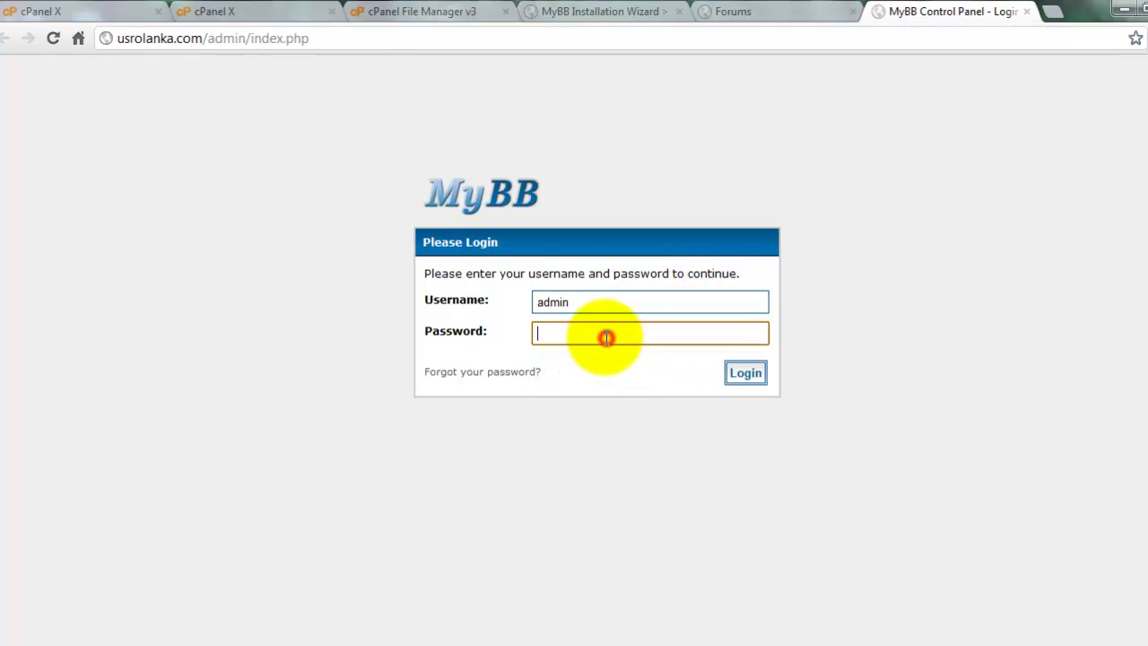
{"action": "type", "text": "••••••"}
{"action": "left_click", "coordinate": [741, 373]}
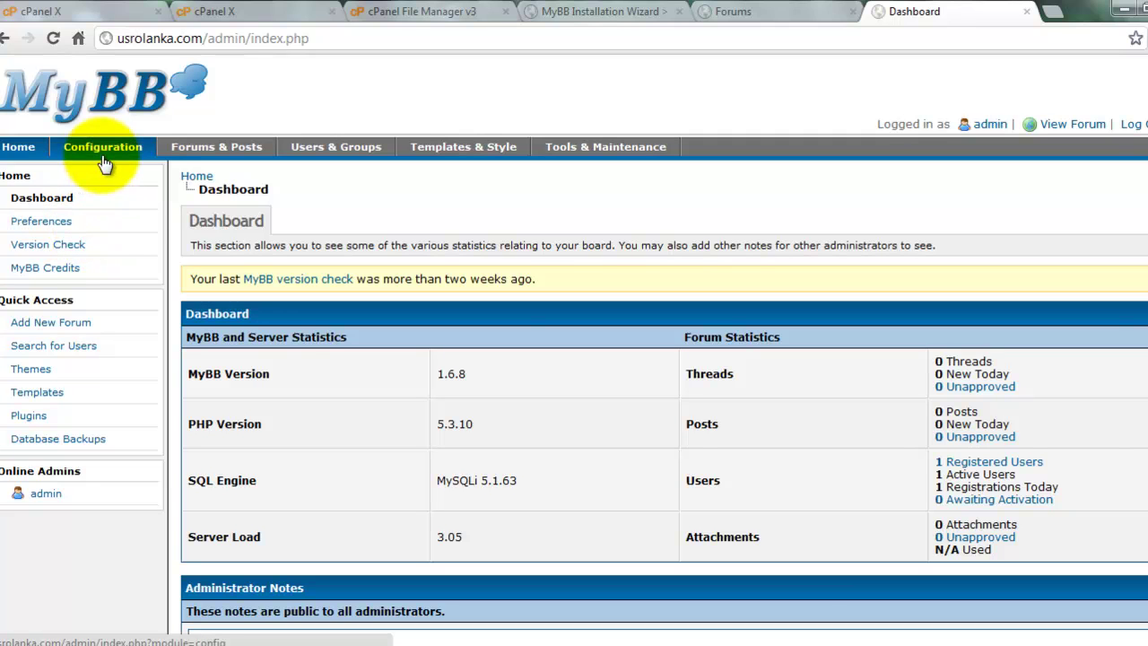
{"action": "left_click", "coordinate": [101, 158]}
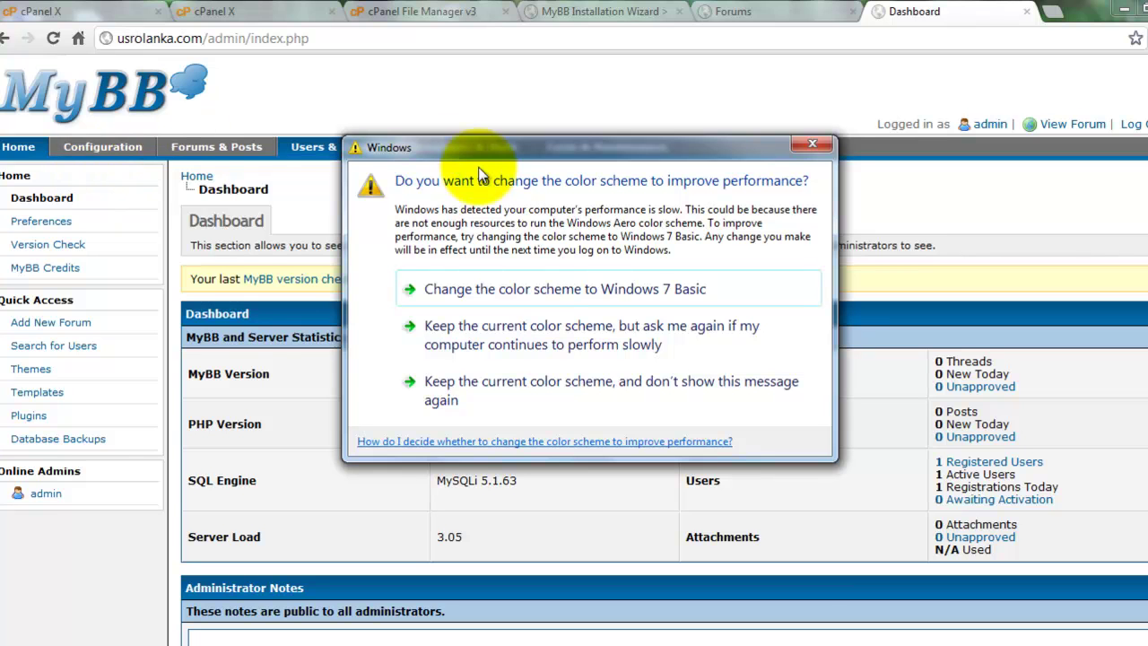
{"action": "left_click", "coordinate": [812, 144]}
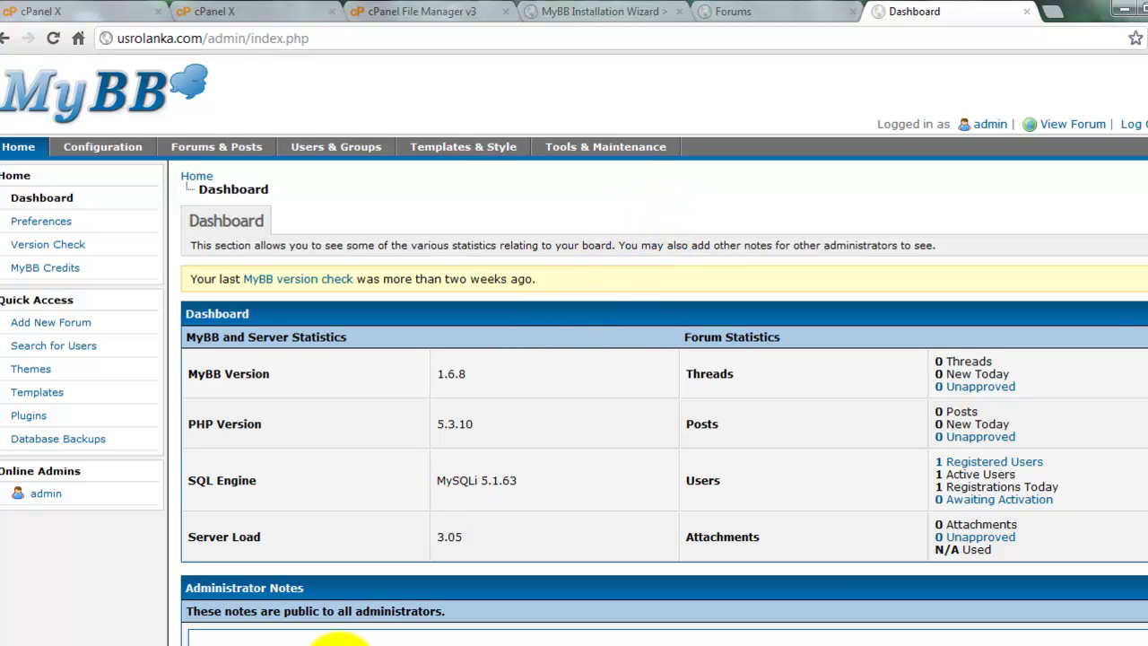
{"action": "left_click", "coordinate": [341, 645]}
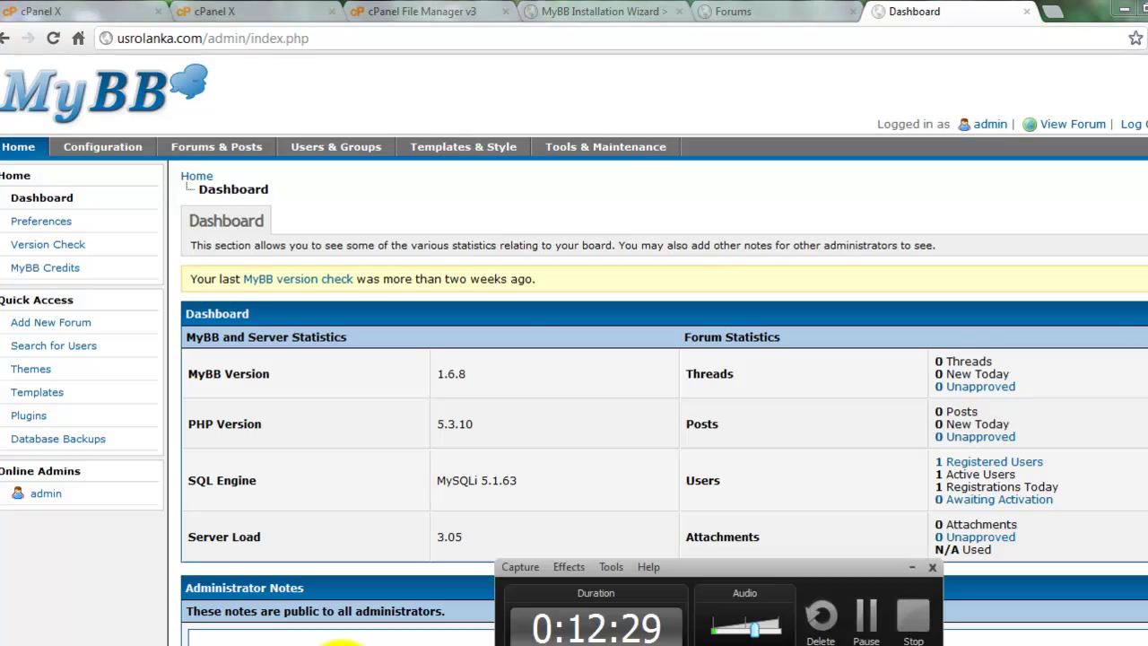
{"action": "left_click", "coordinate": [911, 634]}
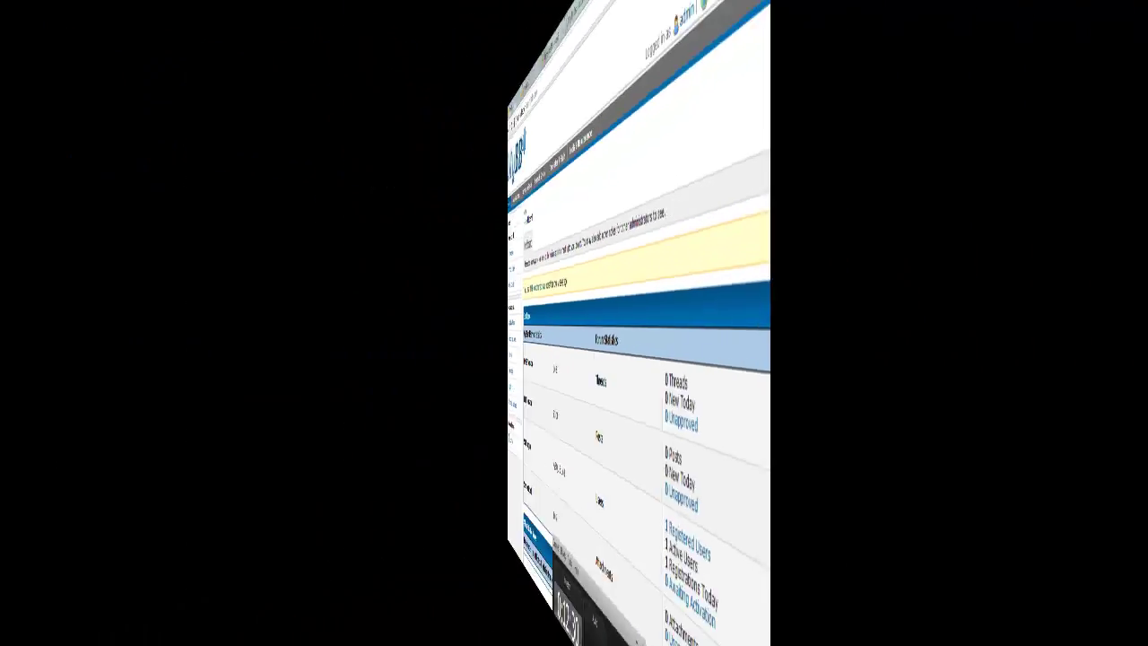